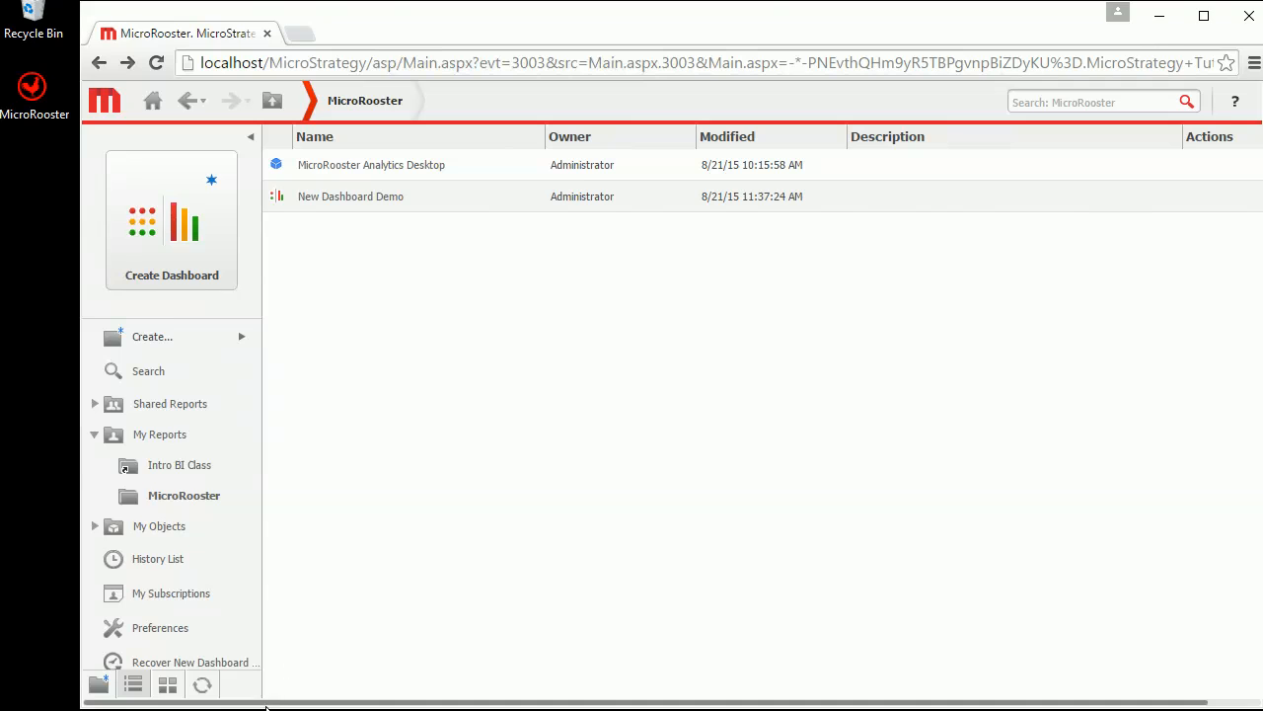
# - Switch to MicroStrategy Developer and run the MicroRooster Demo DataSet report to review its attributes and metrics, closing it when done
pyautogui.click(263, 706)
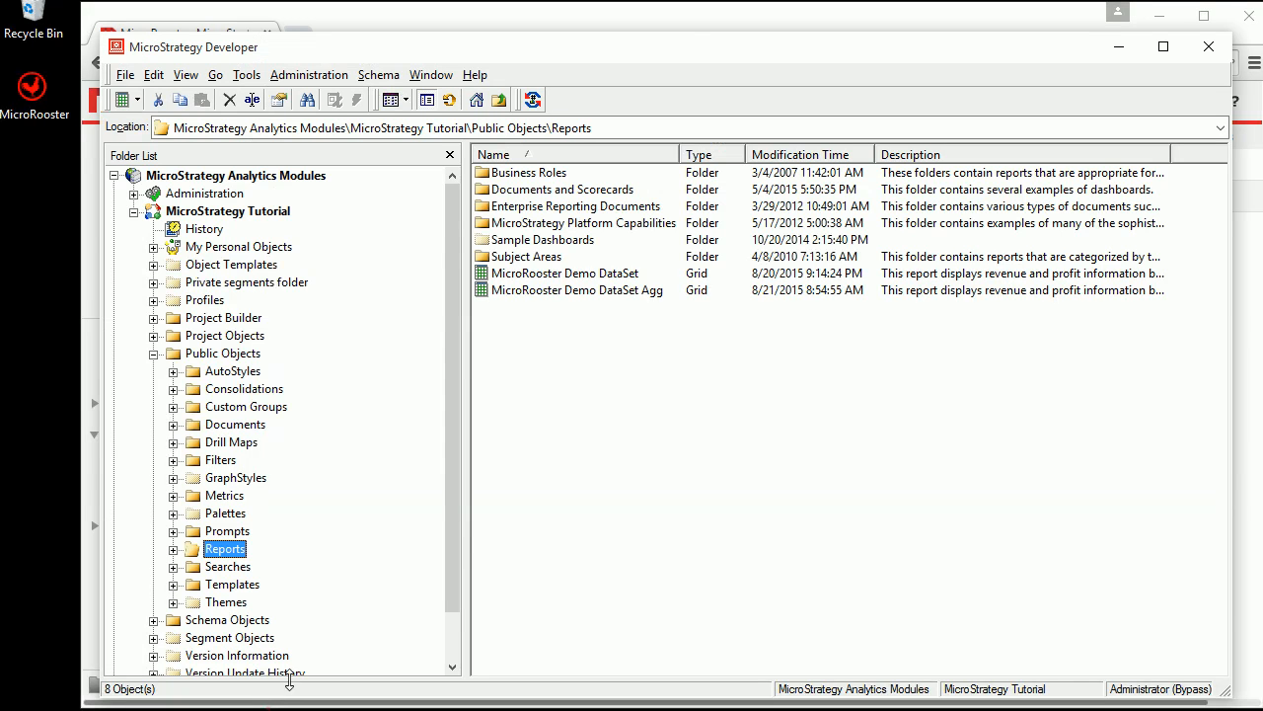
pyautogui.click(531, 293)
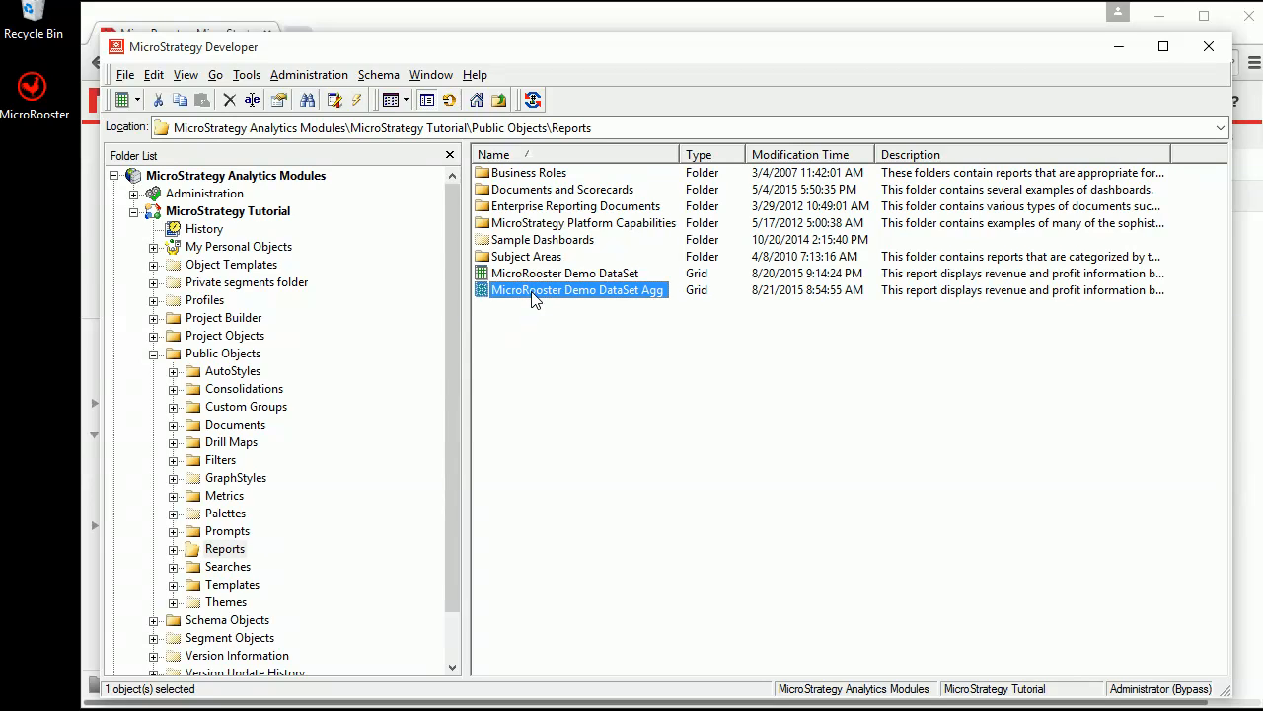
pyautogui.click(520, 276)
pyautogui.rightClick(510, 276)
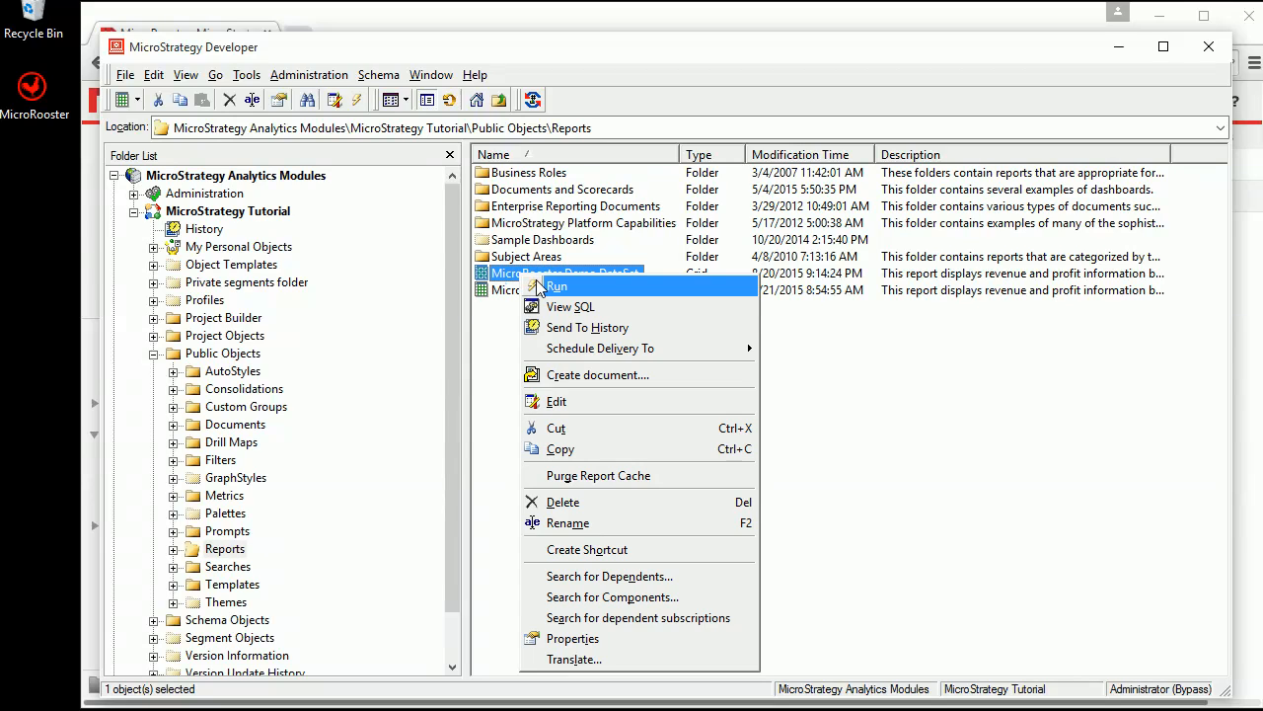
pyautogui.click(538, 285)
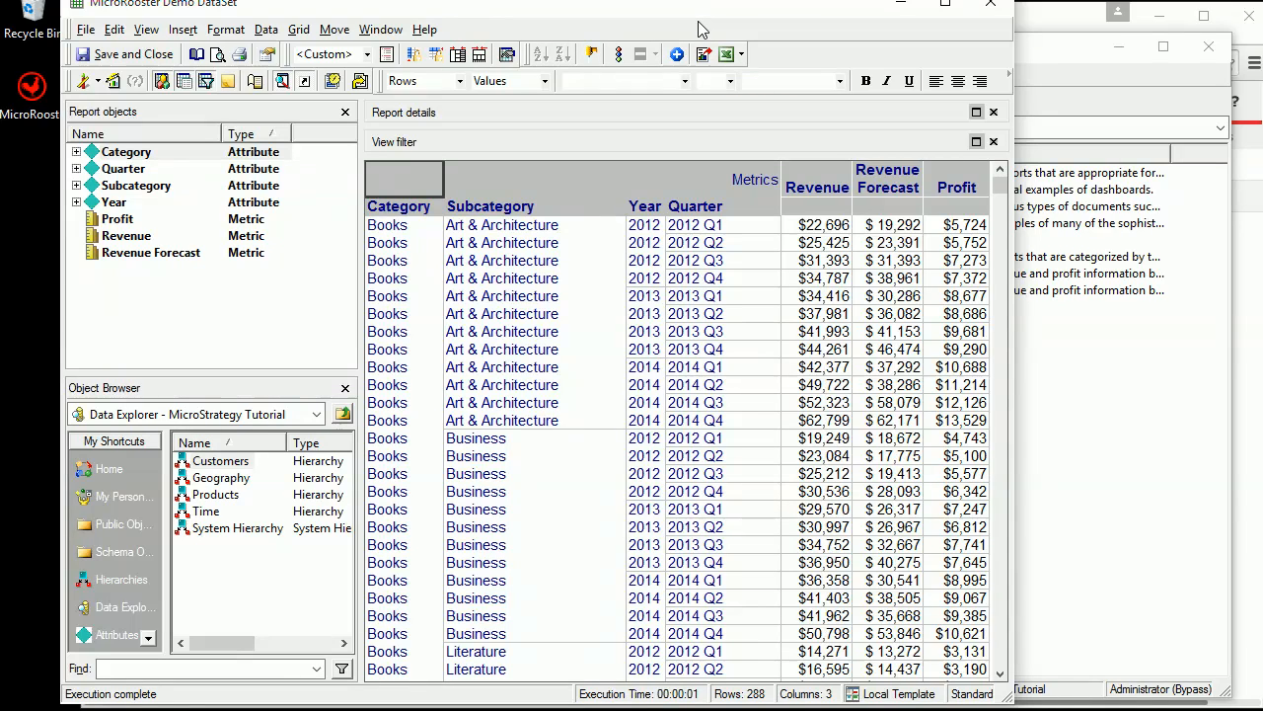
pyautogui.click(991, 7)
# - Open the MicroRooster Demo DataSet Agg report for editing to review its template, and close the editor without changes
pyautogui.rightClick(642, 290)
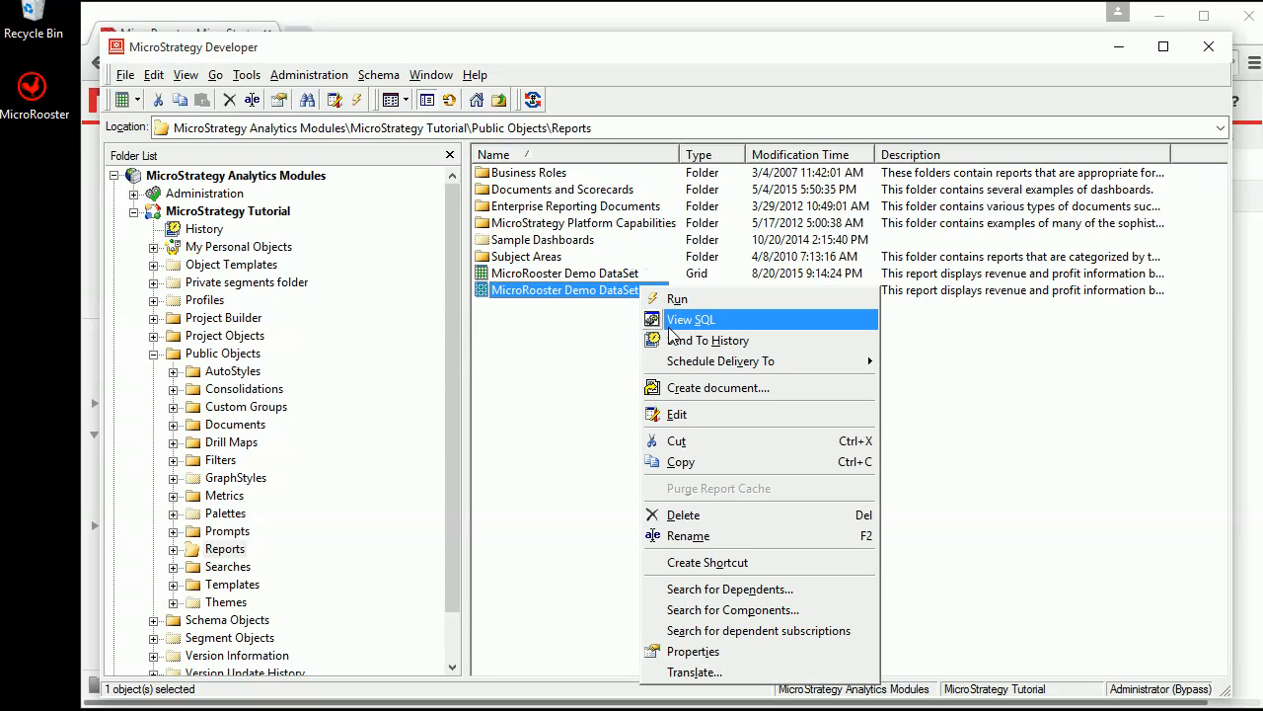
pyautogui.click(687, 412)
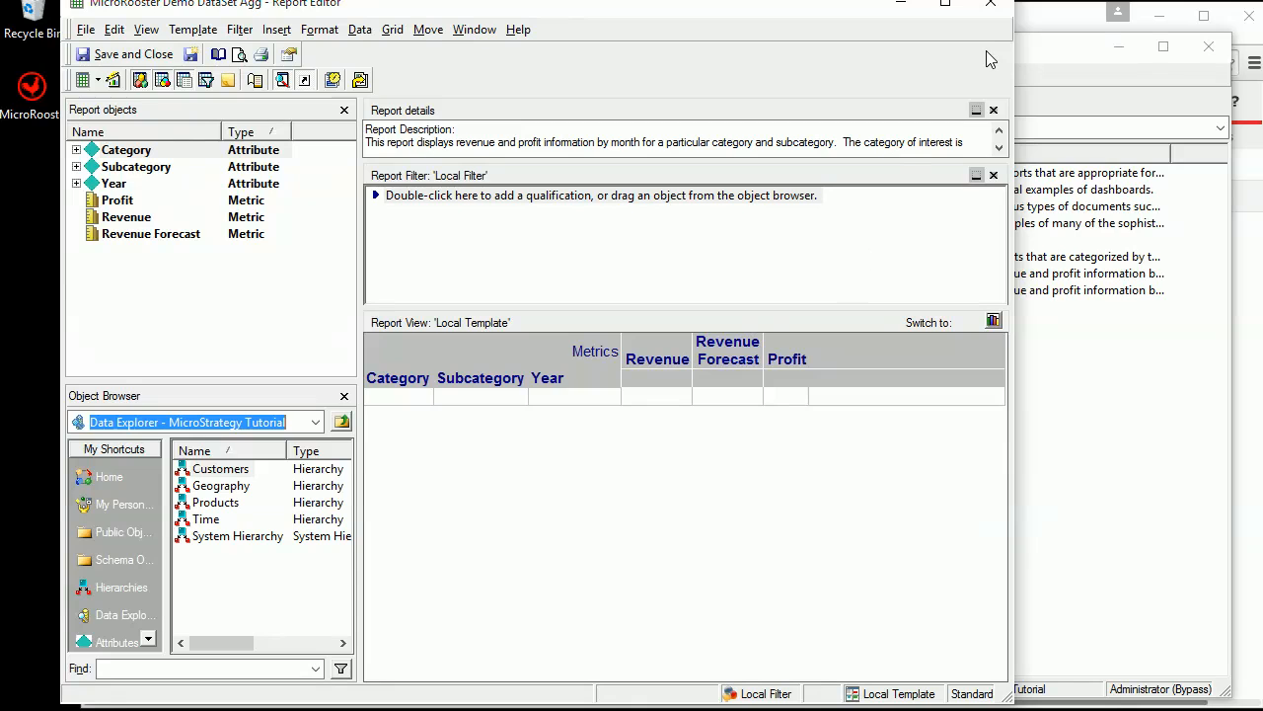
pyautogui.click(993, 12)
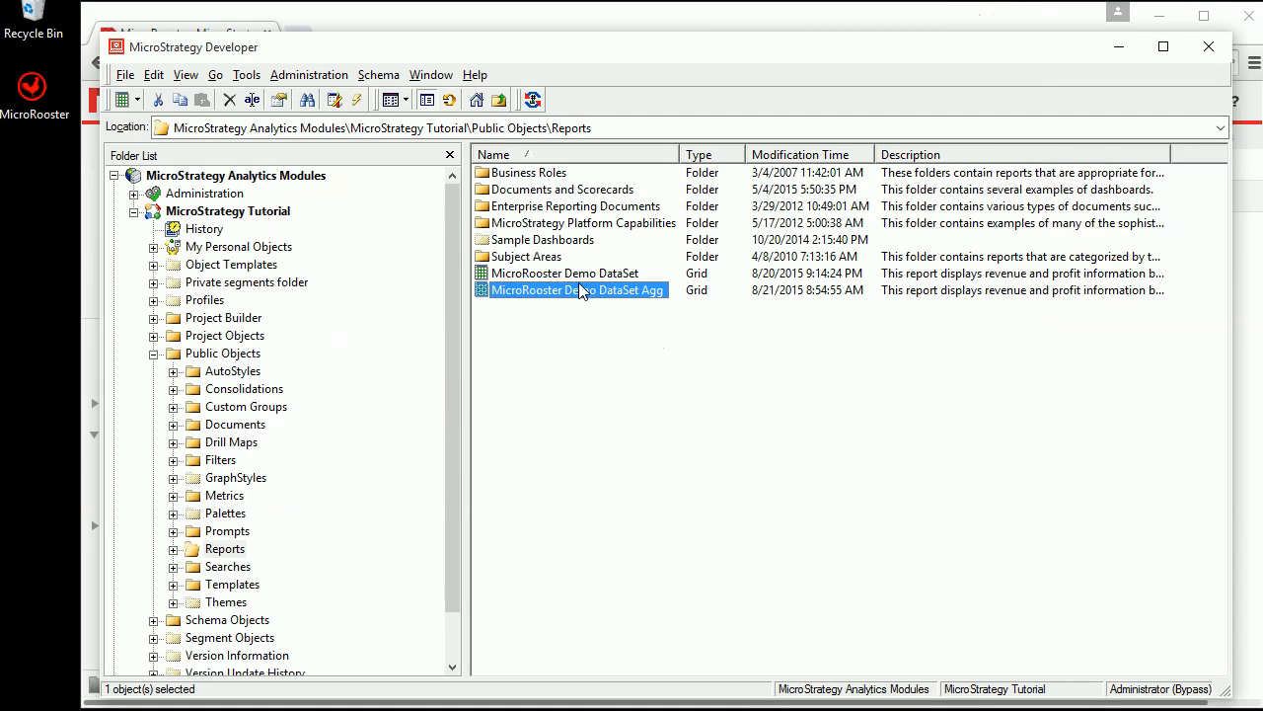
# - Switch to the MicroRooster Demo Dataset workbook in Excel, compare its Quarter and Year sheets, and minimize it
pyautogui.click(281, 706)
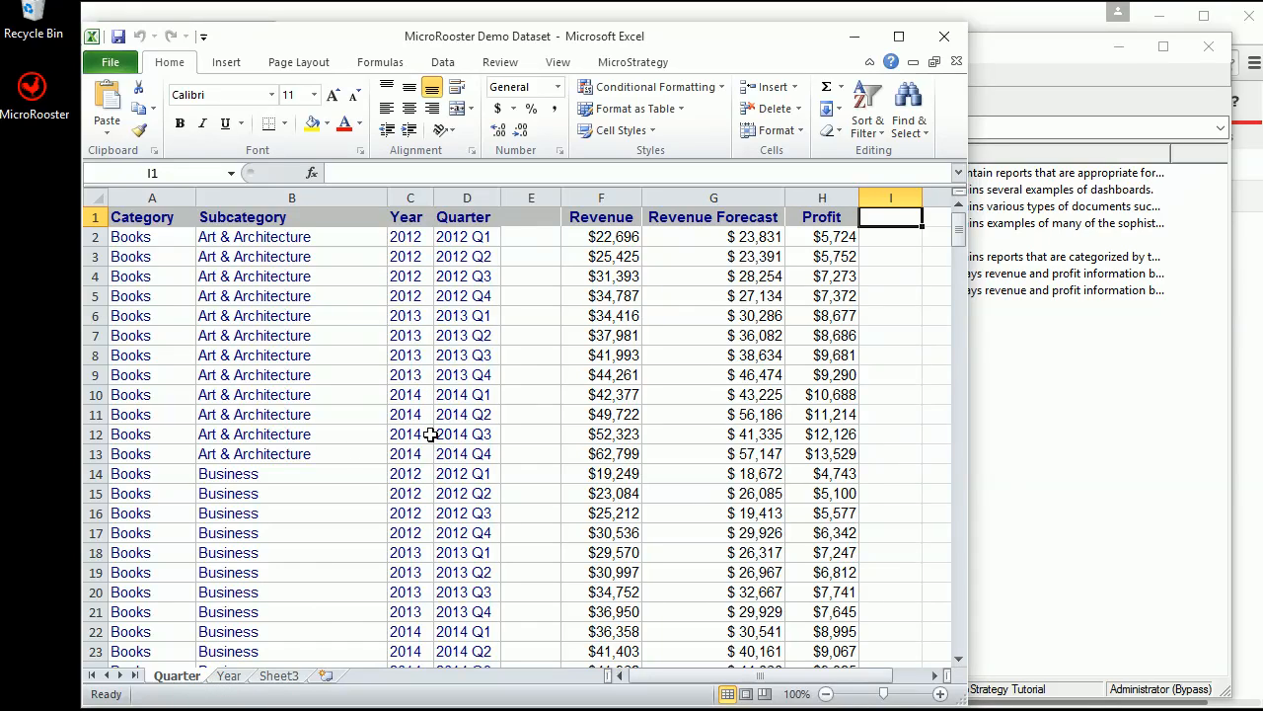
pyautogui.click(228, 676)
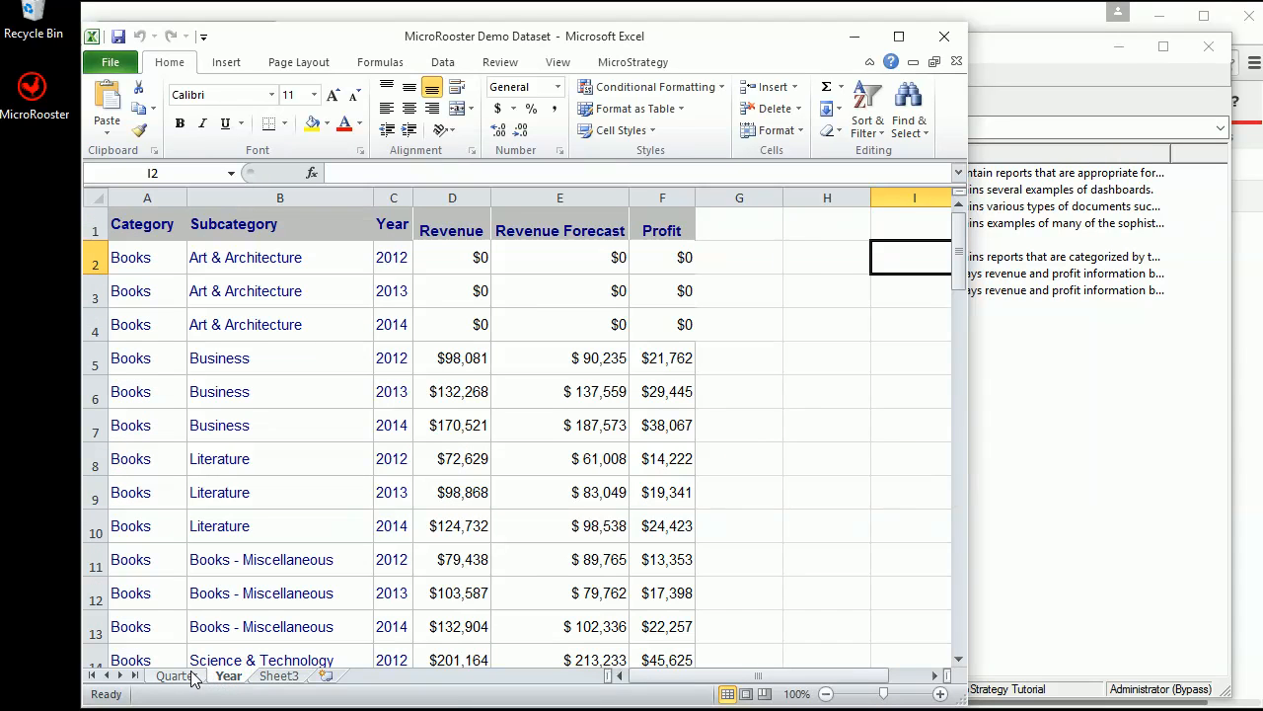
pyautogui.click(189, 675)
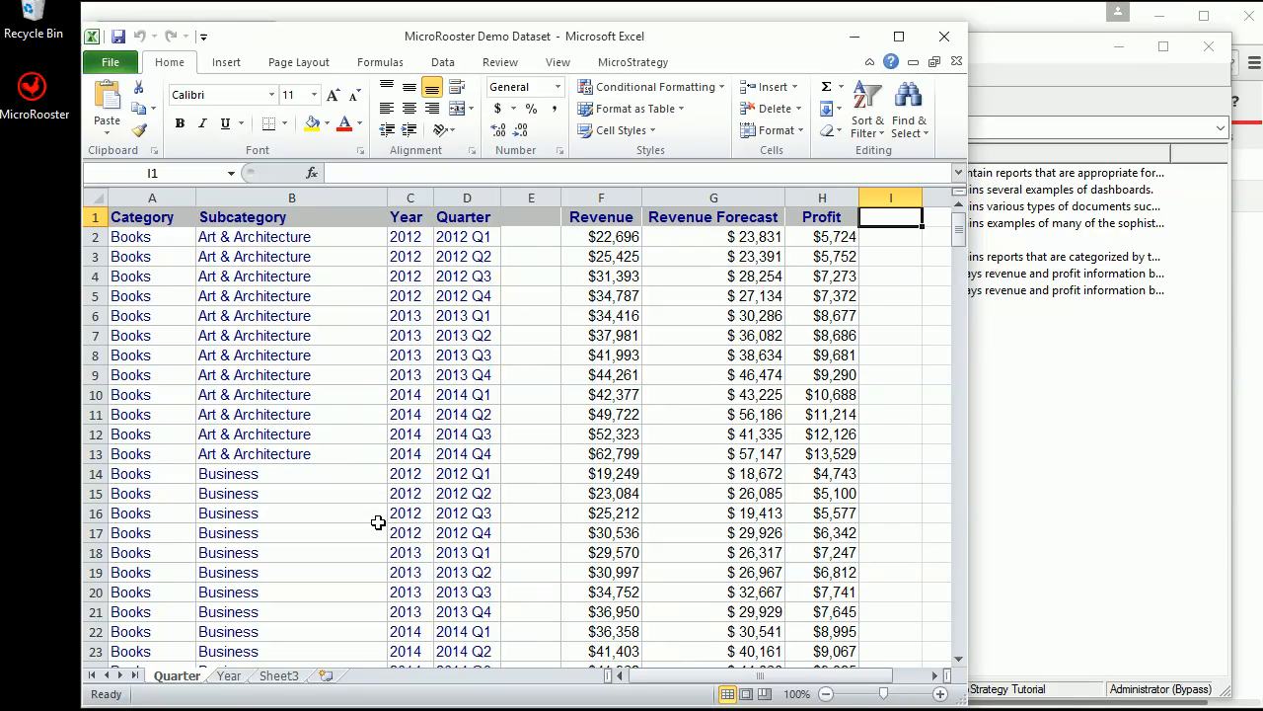
pyautogui.click(854, 37)
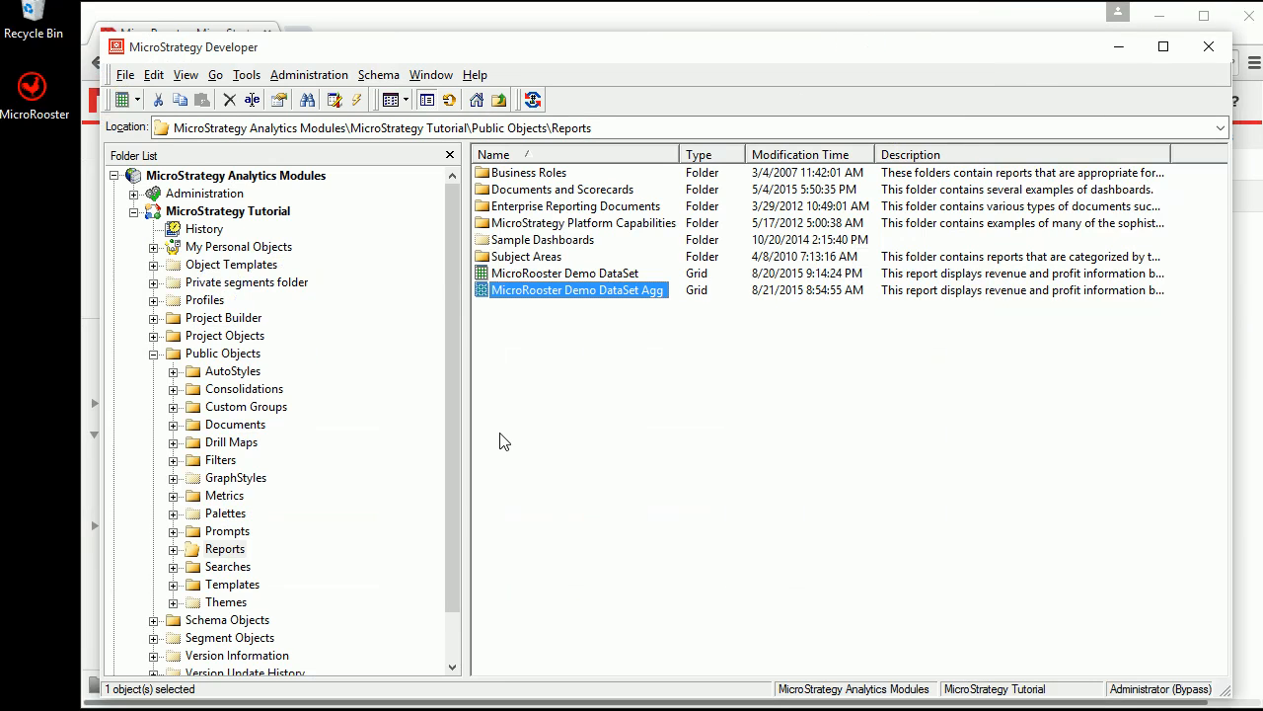
# - Switch to MicroStrategy Web in the browser and start adding external data in the MicroRooster folder
pyautogui.click(345, 702)
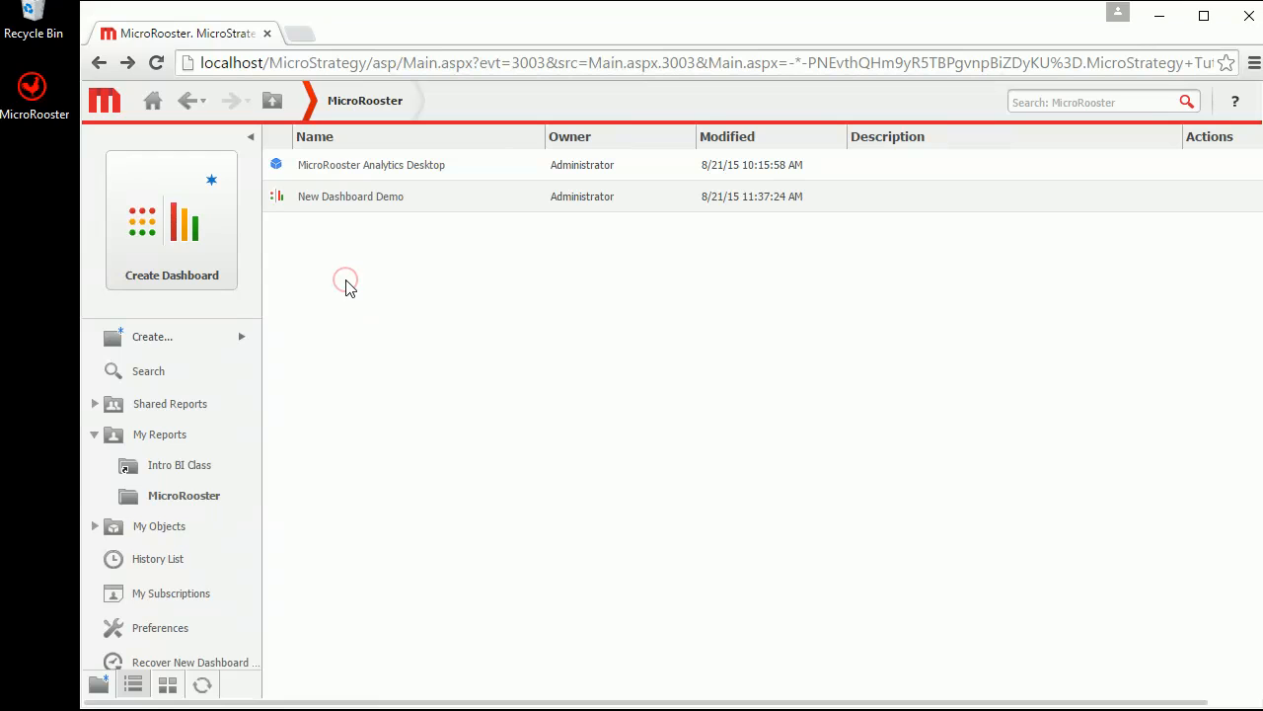
pyautogui.rightClick(345, 286)
pyautogui.click(246, 335)
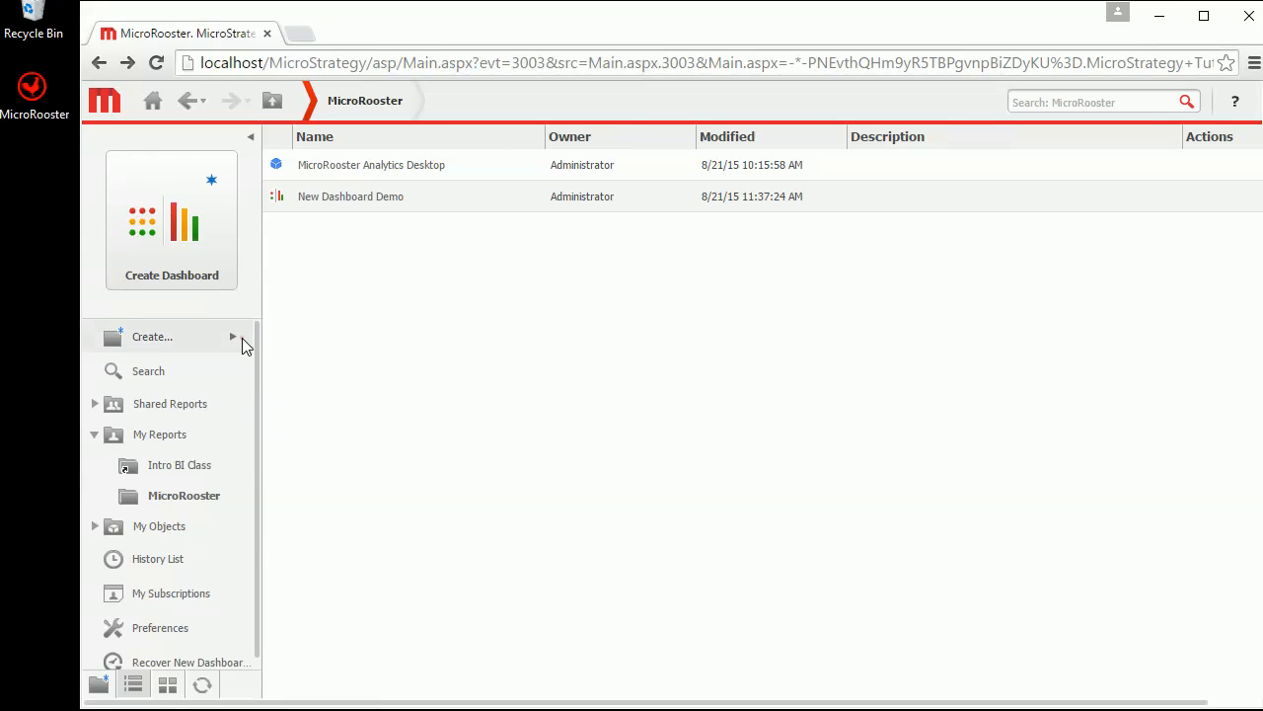
pyautogui.click(232, 340)
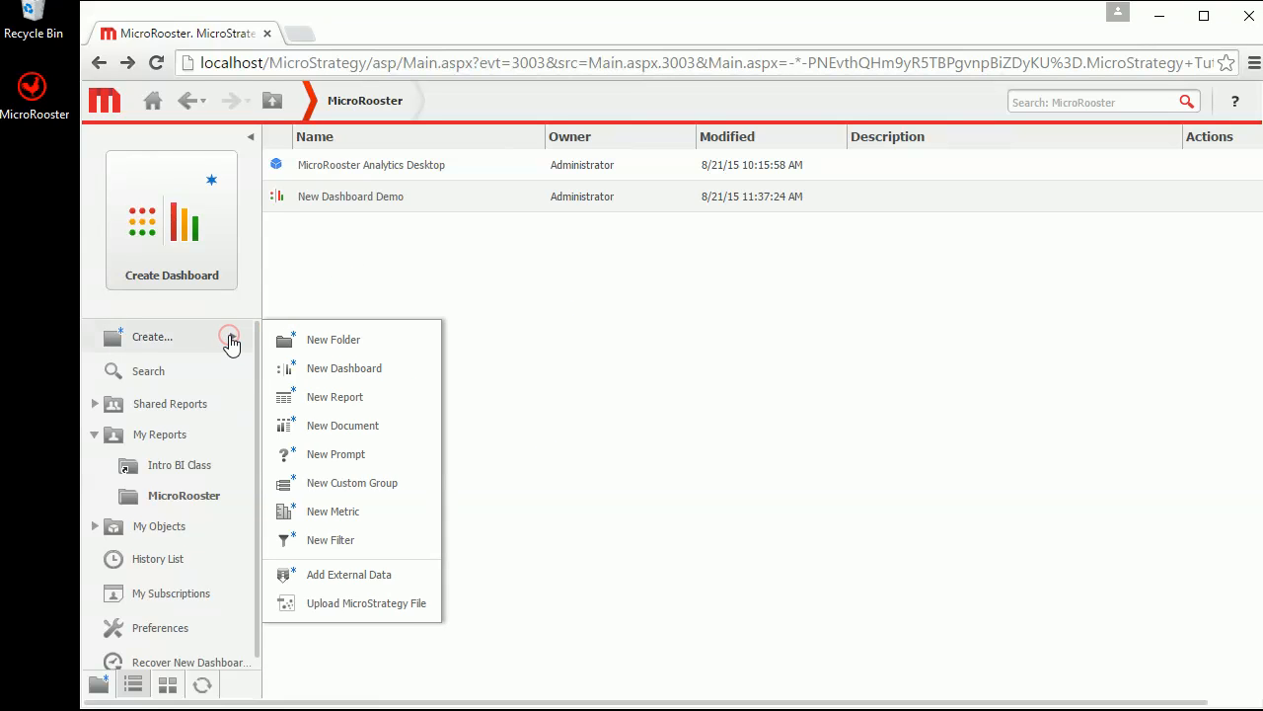
pyautogui.click(340, 577)
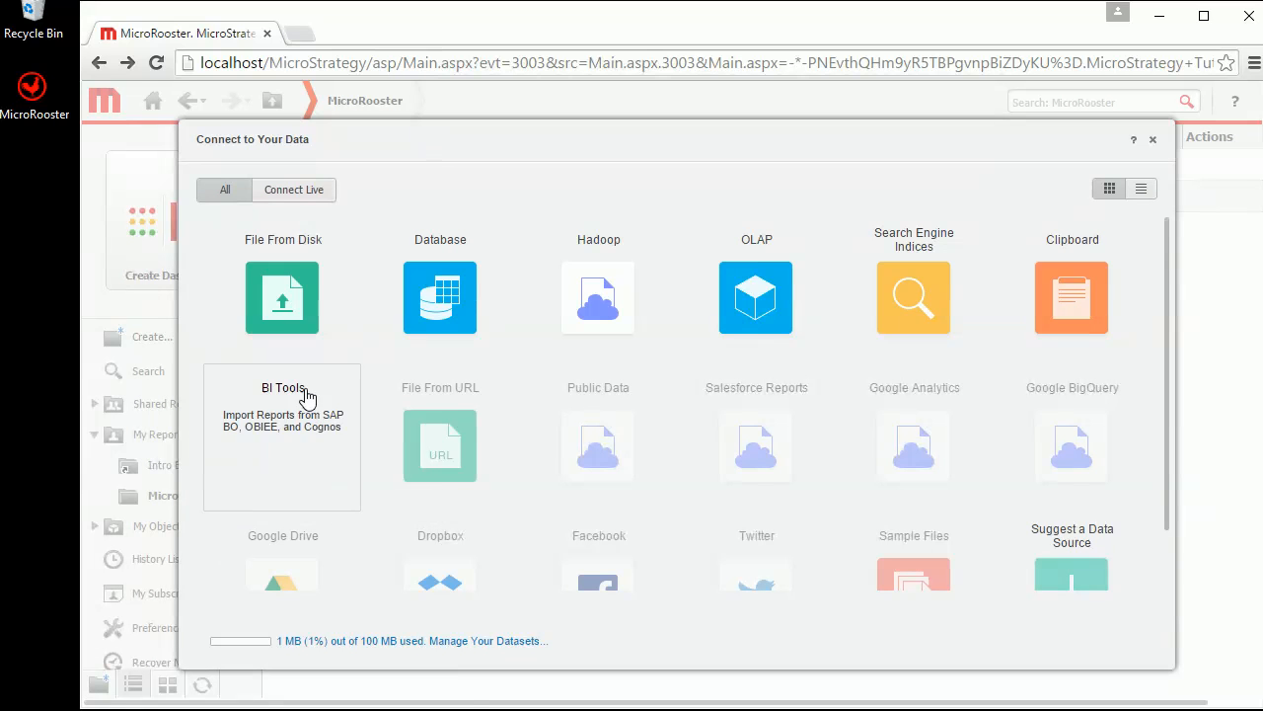
# - Use a file from disk as the data source and load the MicroRooster Demo Dataset workbook from Documents
pyautogui.click(279, 304)
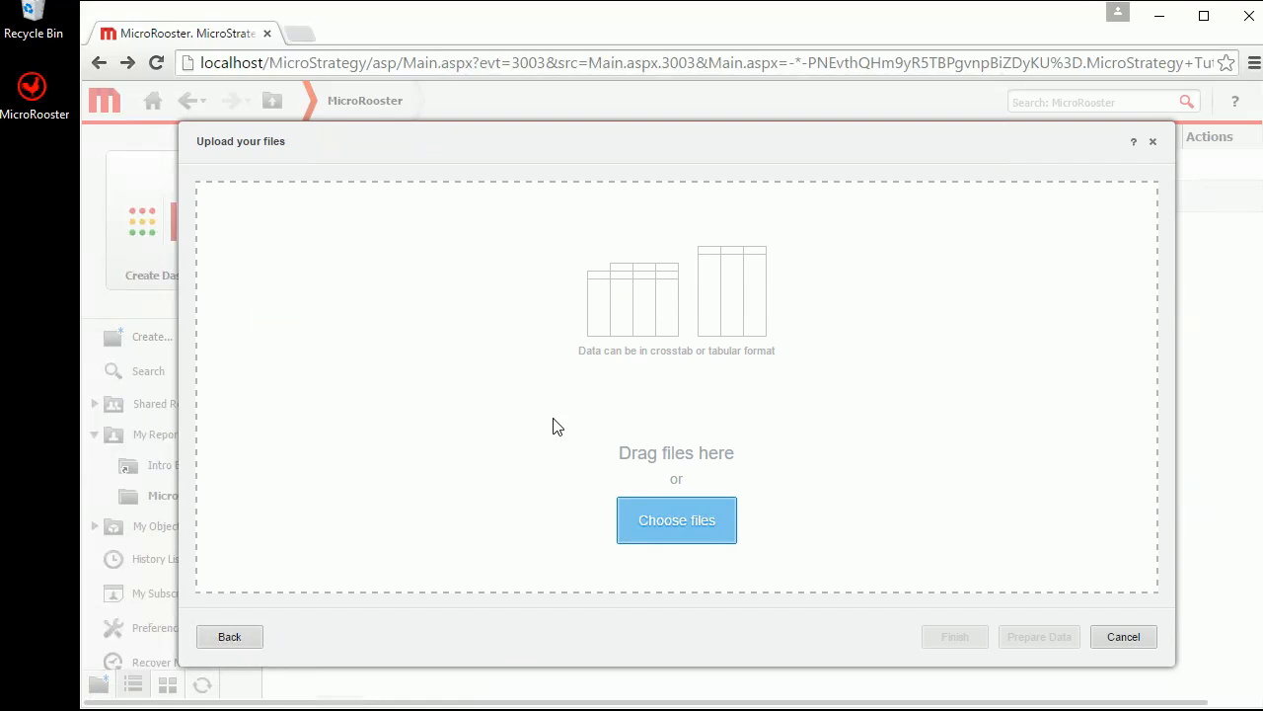
pyautogui.click(654, 514)
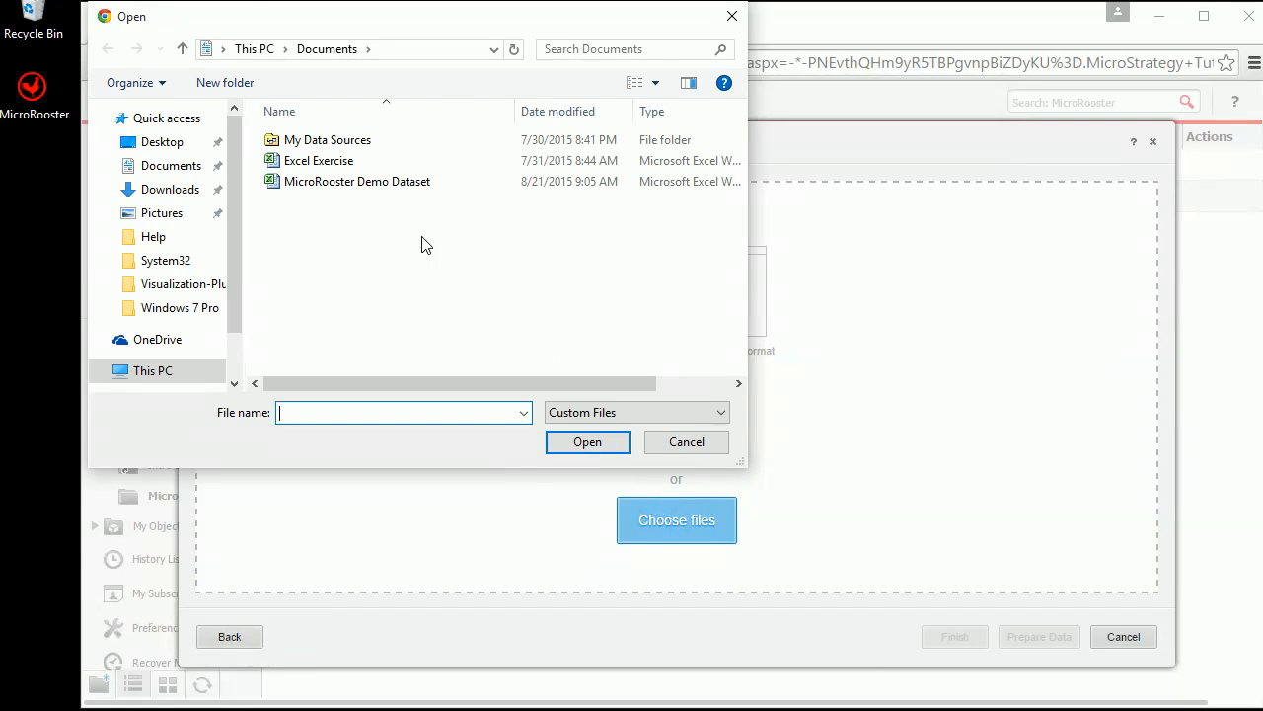
pyautogui.click(380, 183)
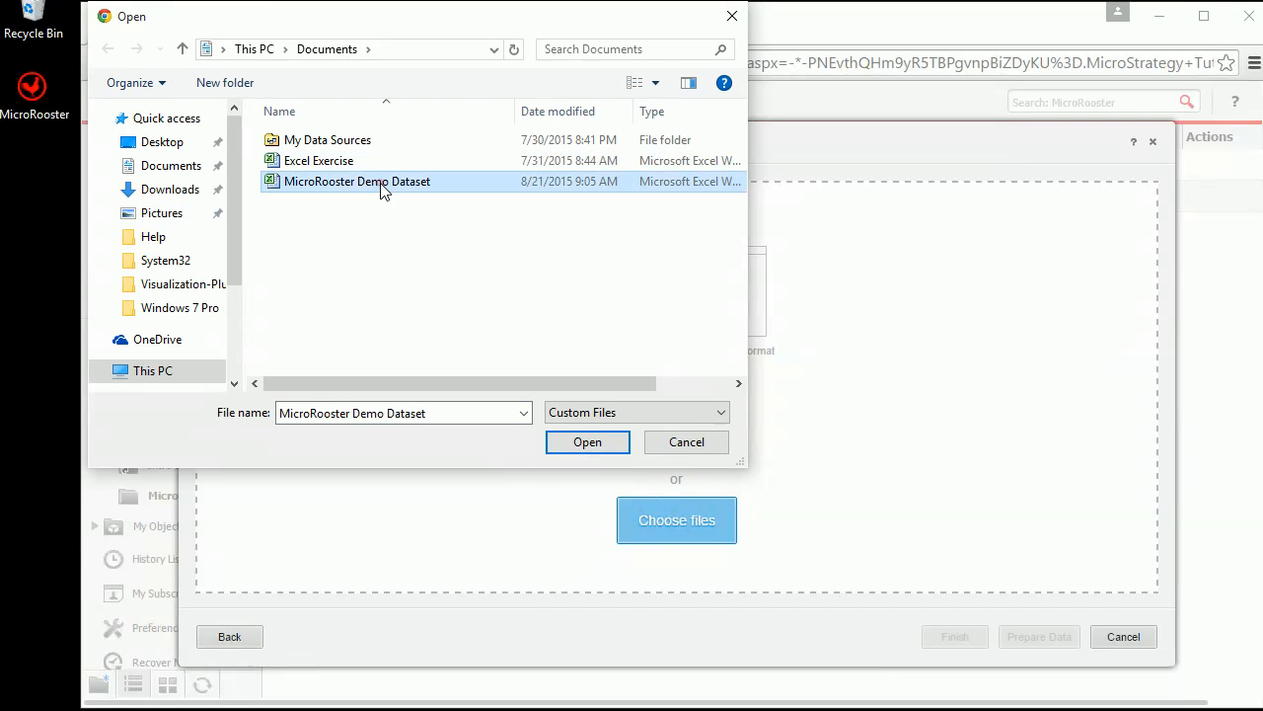
pyautogui.click(592, 450)
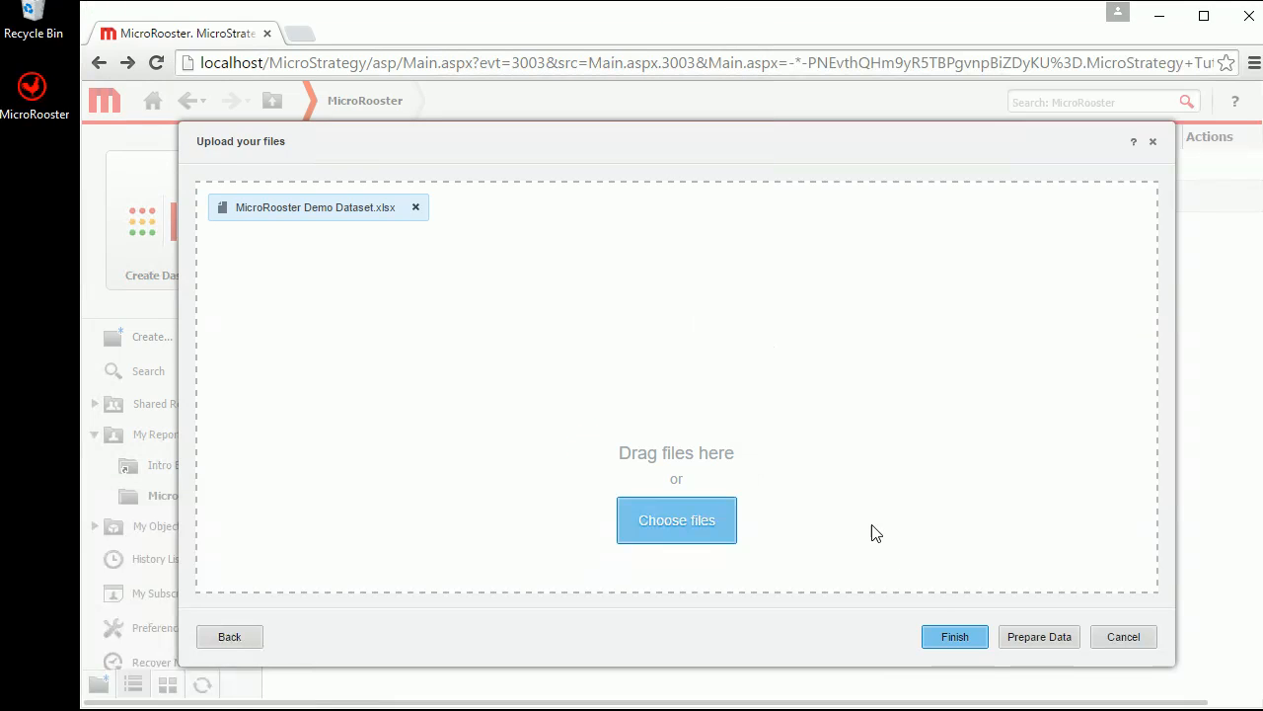
# - Import only the Quarter worksheet and save it in the MicroRooster folder as MR Quarter Cube
pyautogui.click(945, 632)
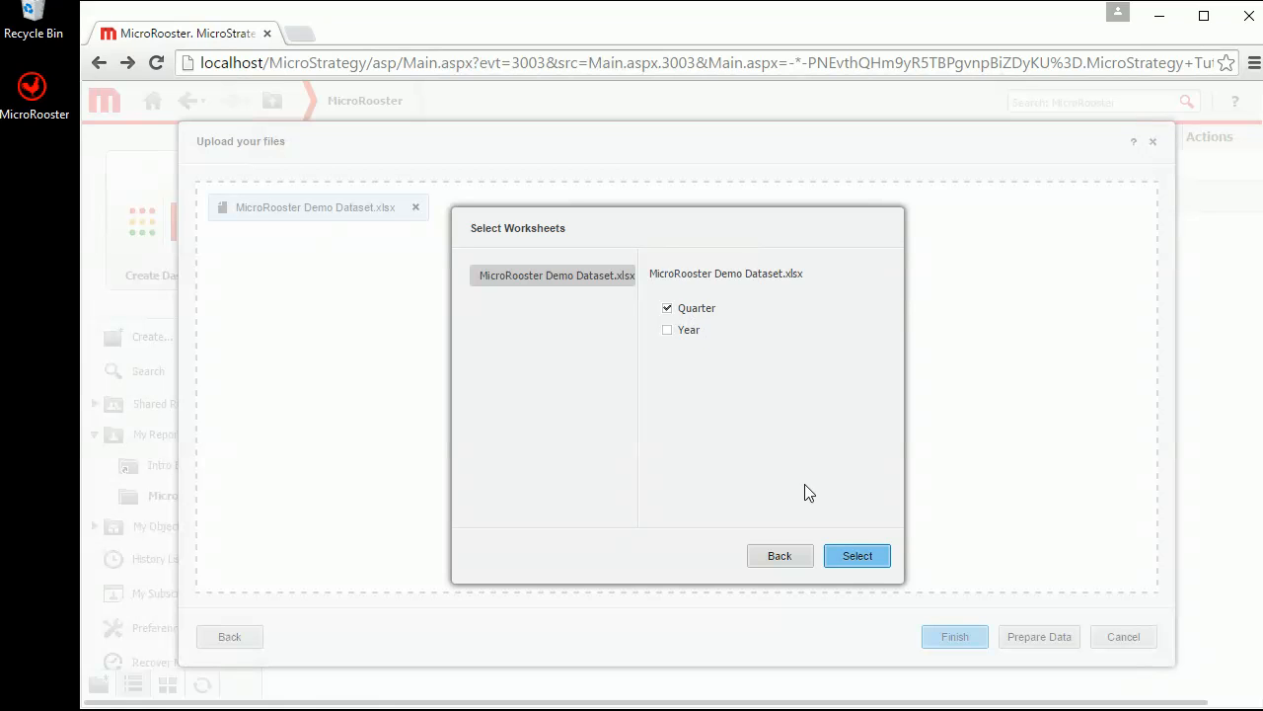
pyautogui.click(855, 557)
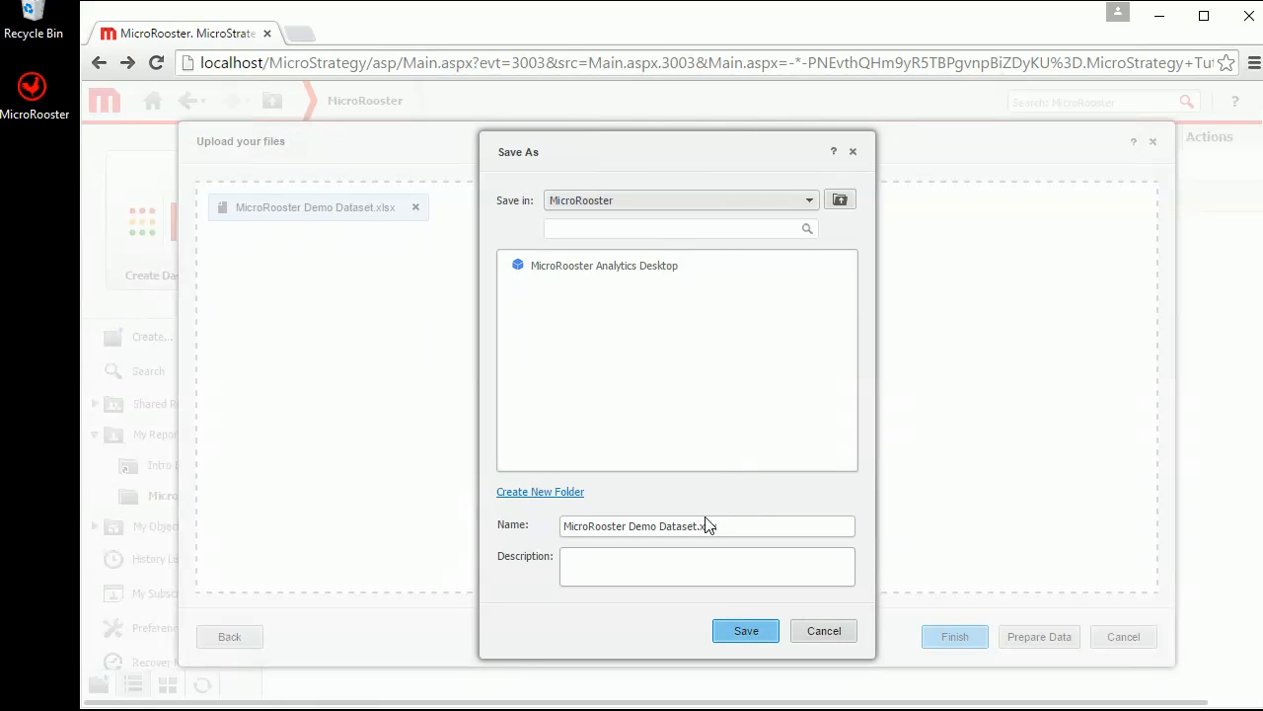
pyautogui.moveTo(728, 525); pyautogui.dragTo(498, 523)
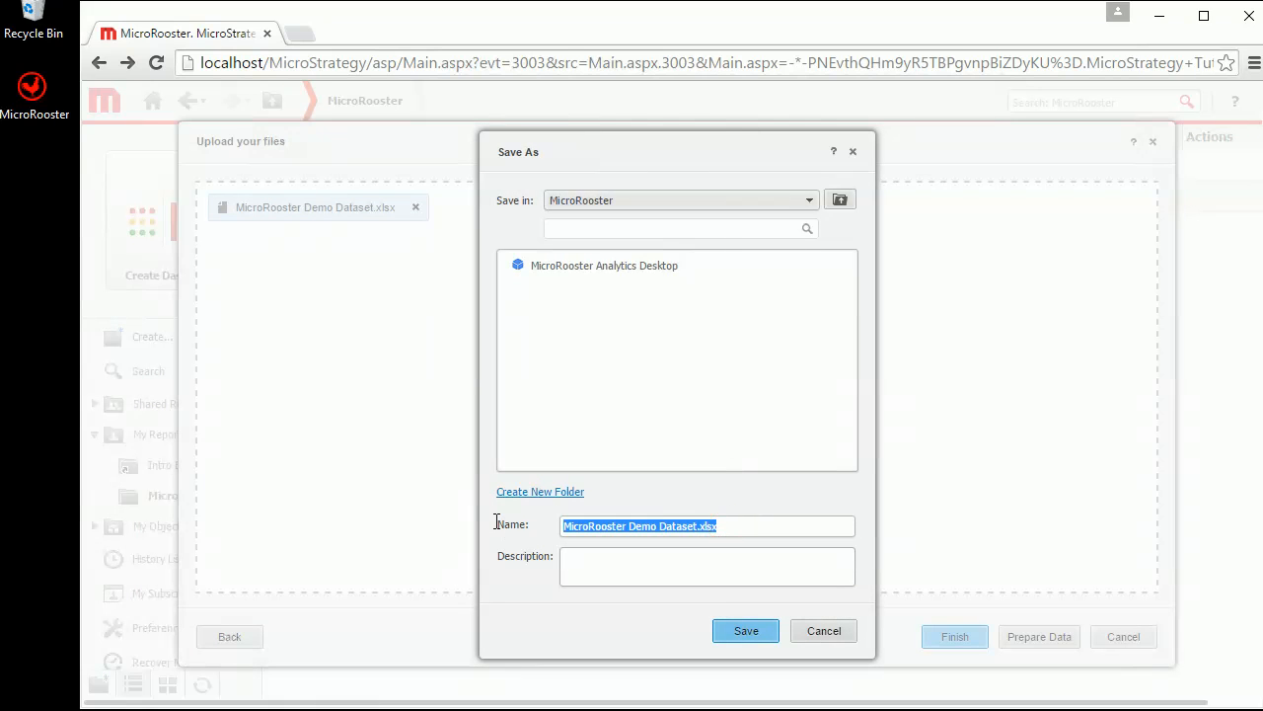
pyautogui.write('MR Quarter Cube')
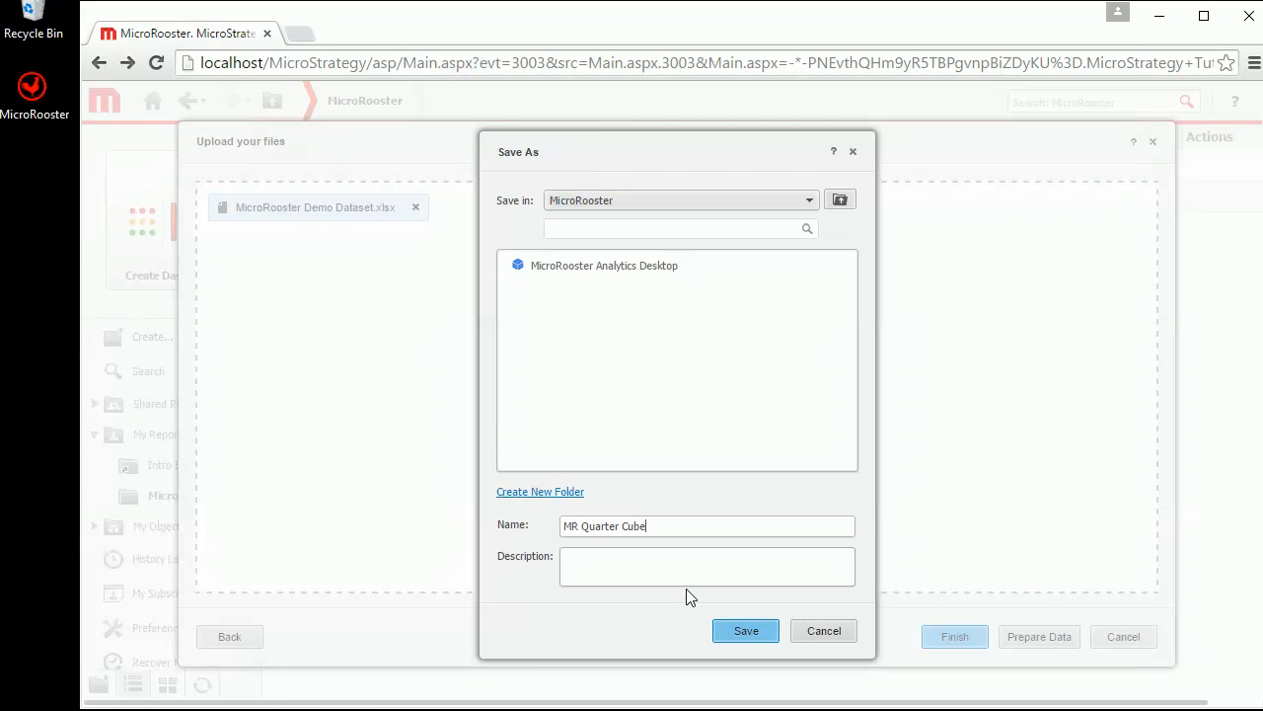
pyautogui.click(743, 631)
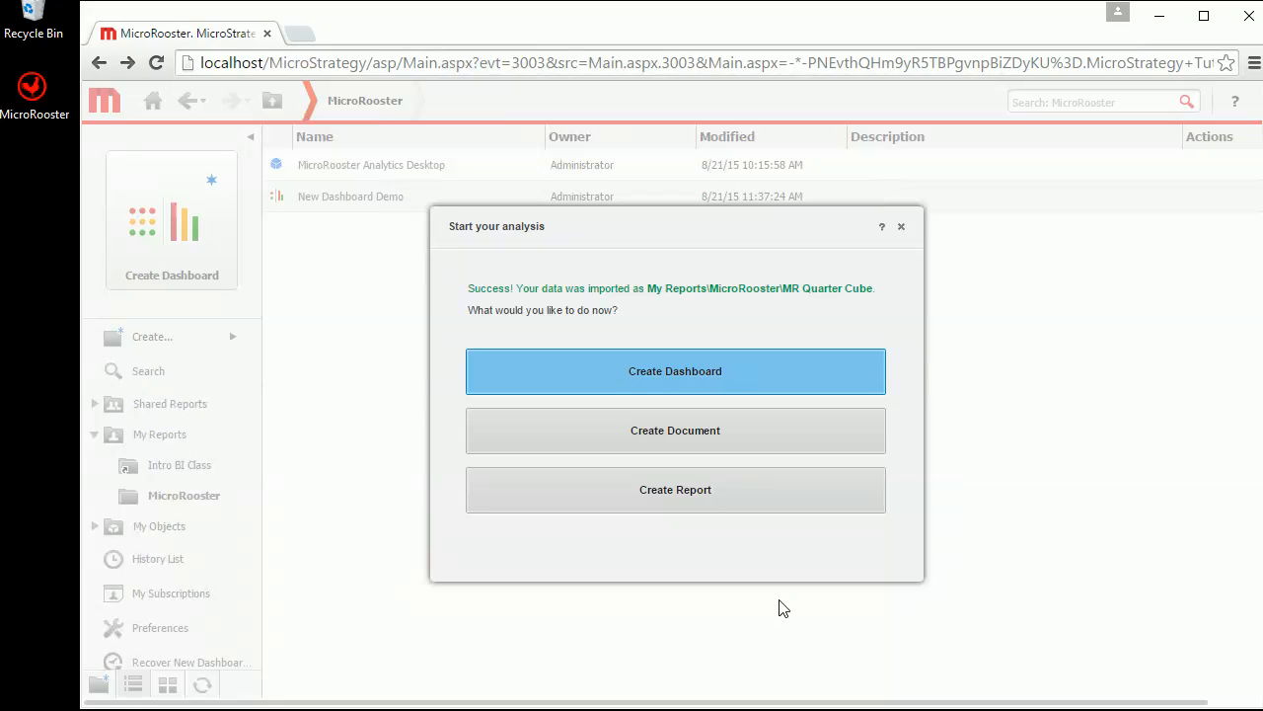
# - Create a dashboard from the imported cube with Category, Year and Quarter as rows, in that order, and Profit and Revenue as metrics
pyautogui.click(666, 388)
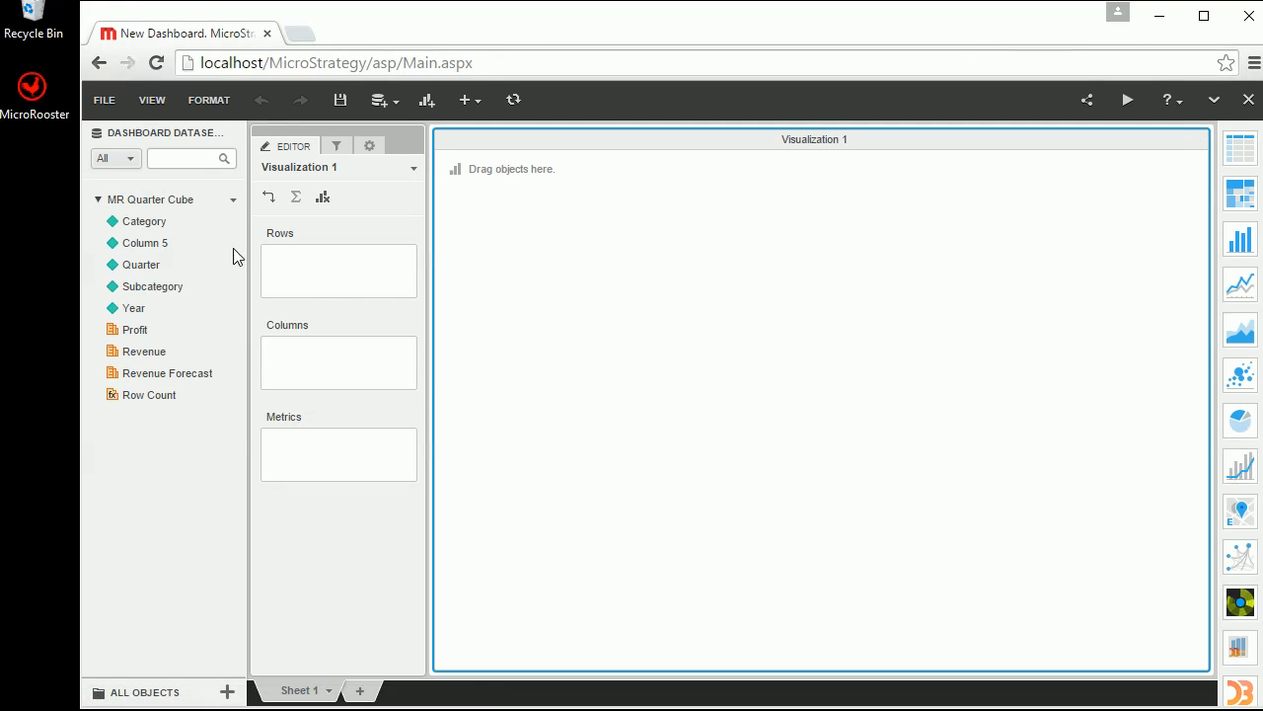
pyautogui.moveTo(148, 223); pyautogui.dragTo(285, 259)
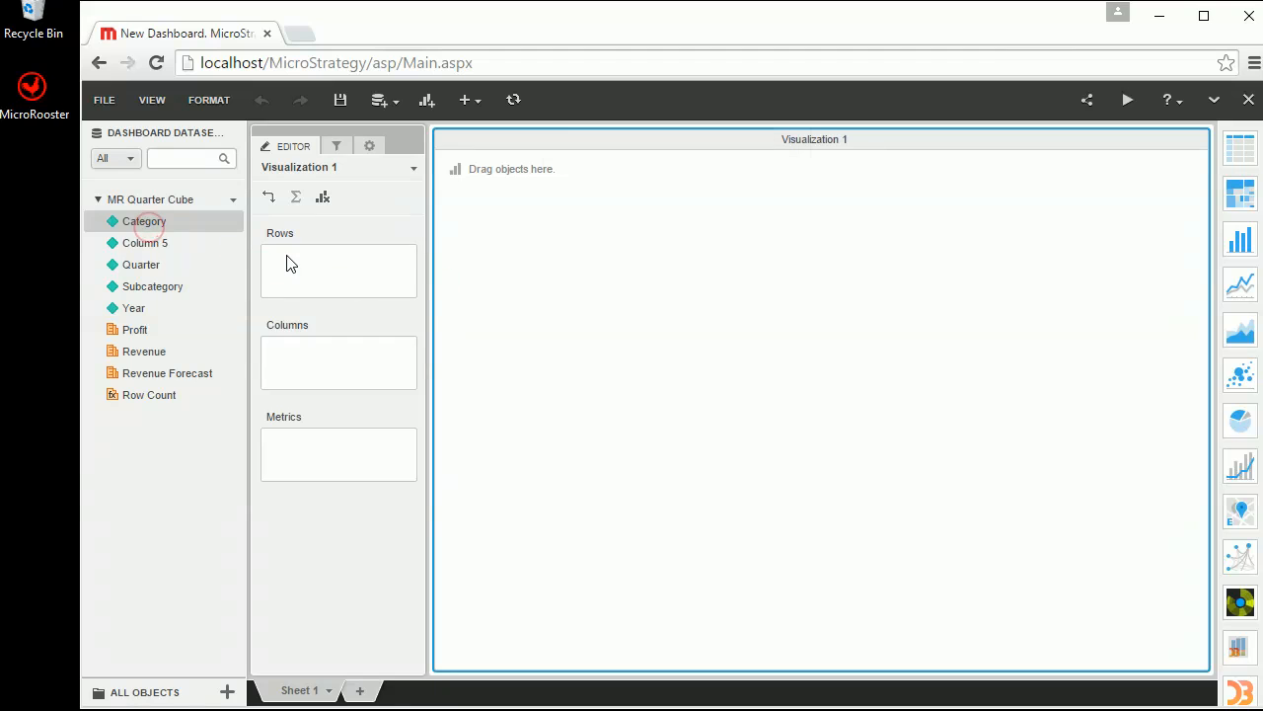
pyautogui.moveTo(147, 265); pyautogui.dragTo(286, 288)
pyautogui.moveTo(129, 310); pyautogui.dragTo(295, 318)
pyautogui.moveTo(162, 329); pyautogui.dragTo(300, 495)
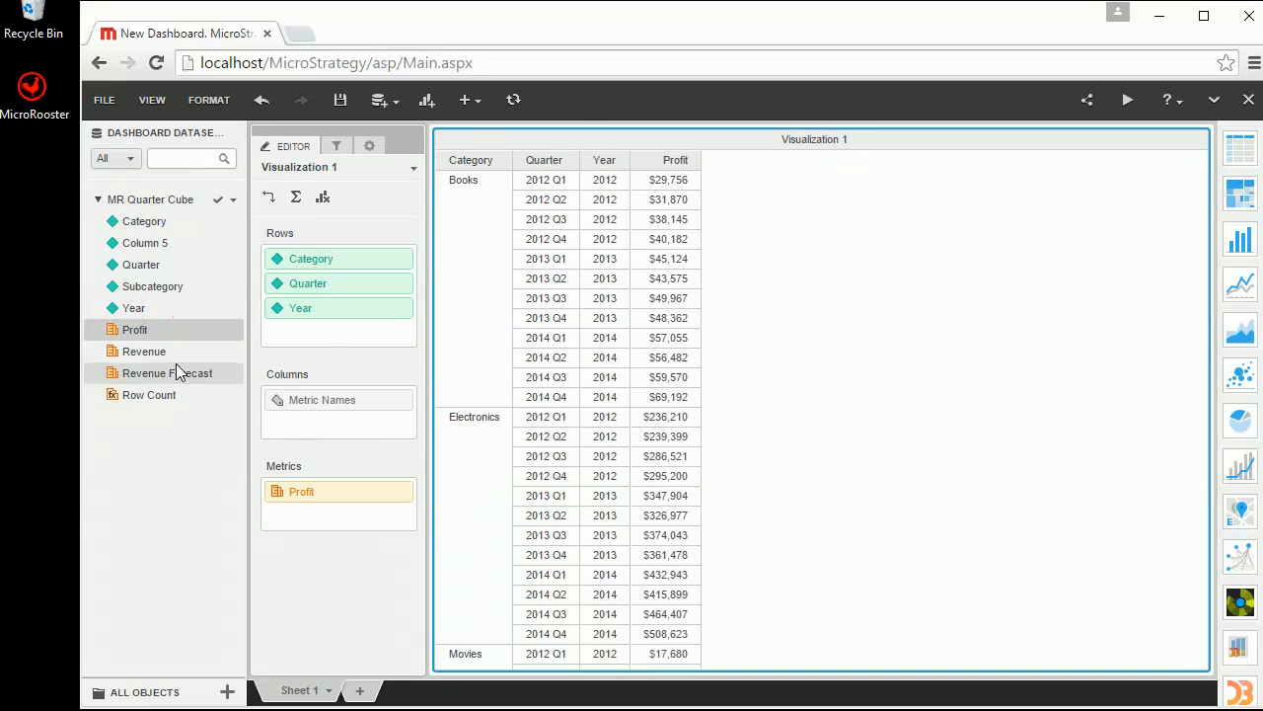
pyautogui.moveTo(158, 353); pyautogui.dragTo(308, 524)
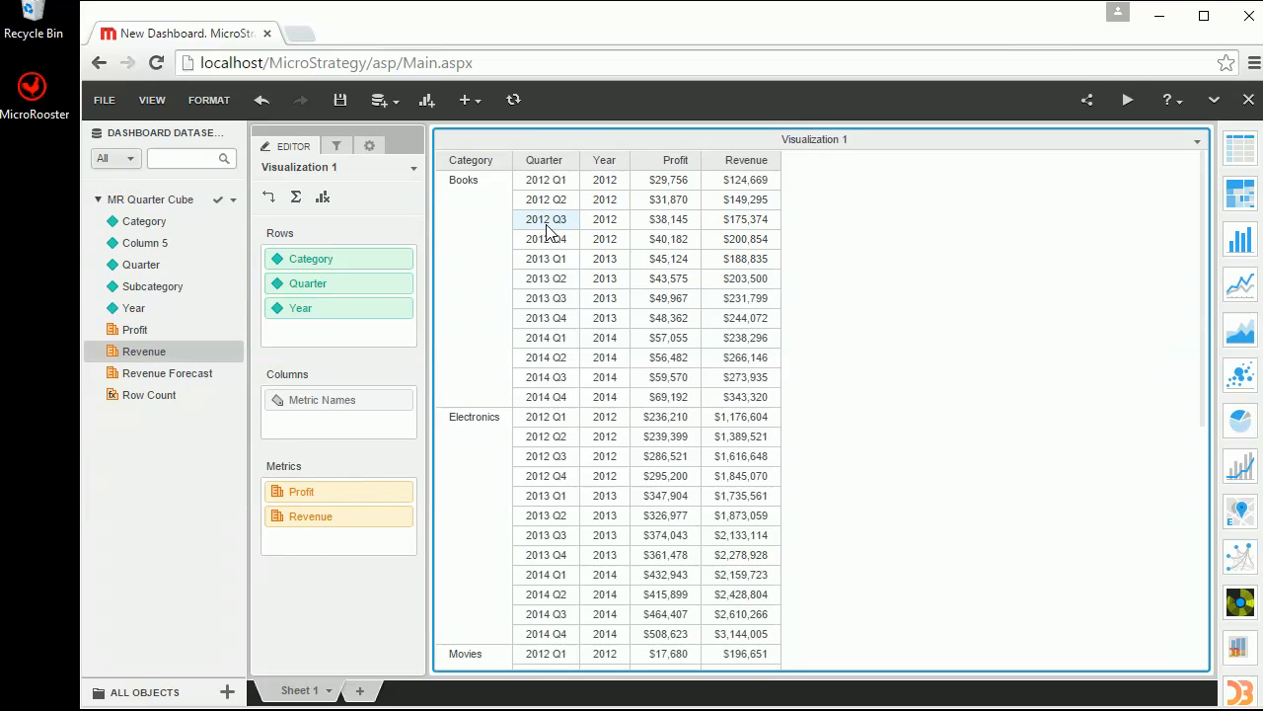
pyautogui.moveTo(602, 164); pyautogui.dragTo(531, 164)
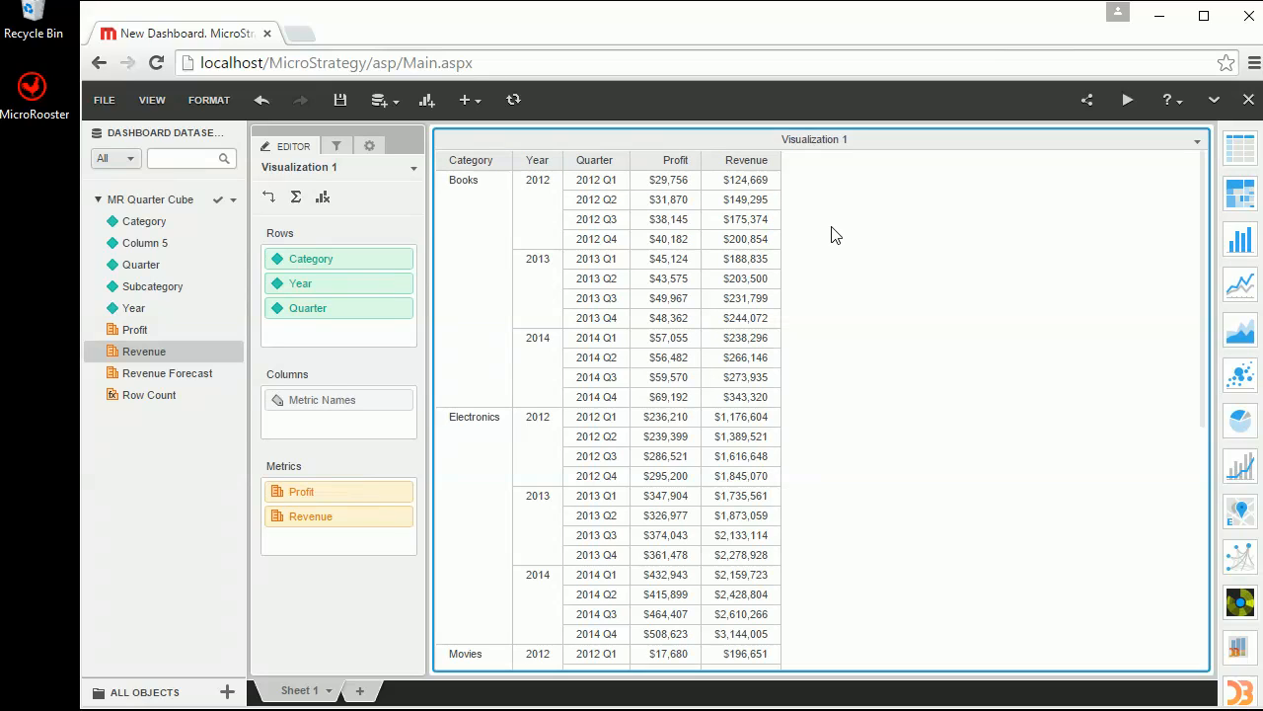
# - Save the dashboard in the MicroRooster folder as MR Quarter Dash
pyautogui.click(338, 99)
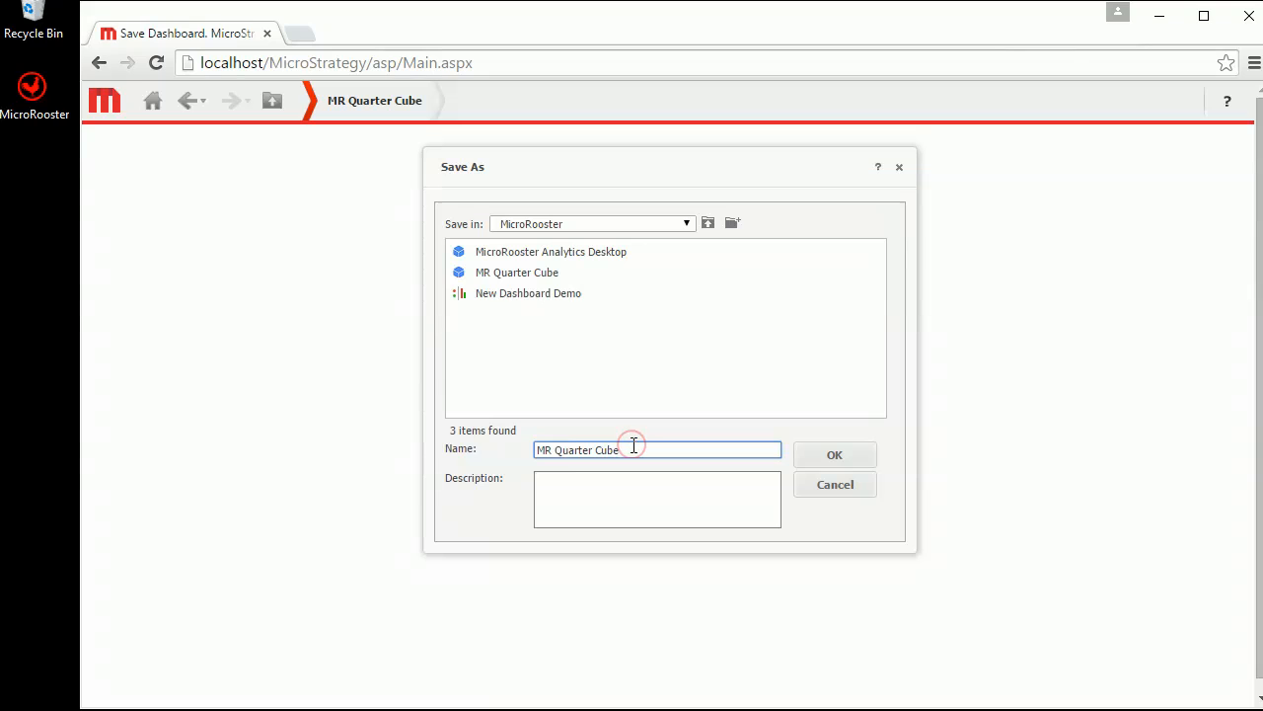
pyautogui.press('BackSpace')
pyautogui.press('BackSpace')
pyautogui.press('BackSpace')
pyautogui.write('Dash')
pyautogui.click(811, 450)
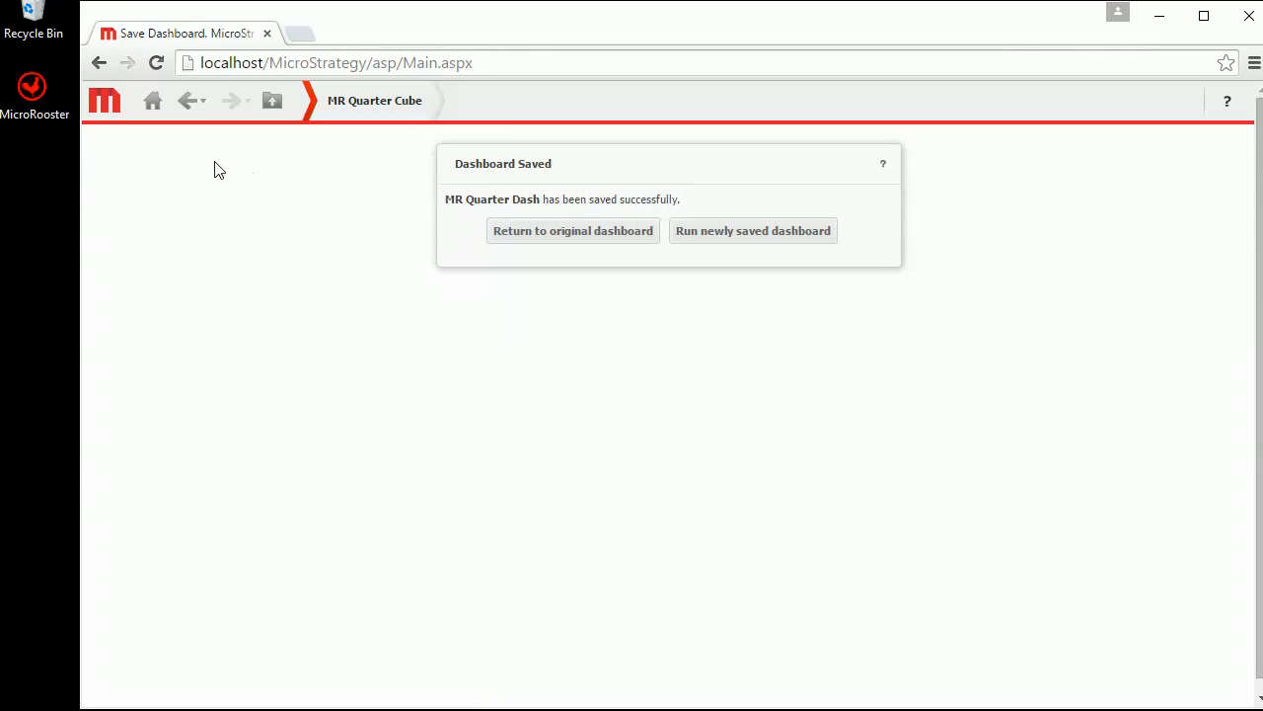
# - Return to the project home page and open the MicroRooster folder under My Reports
pyautogui.click(153, 103)
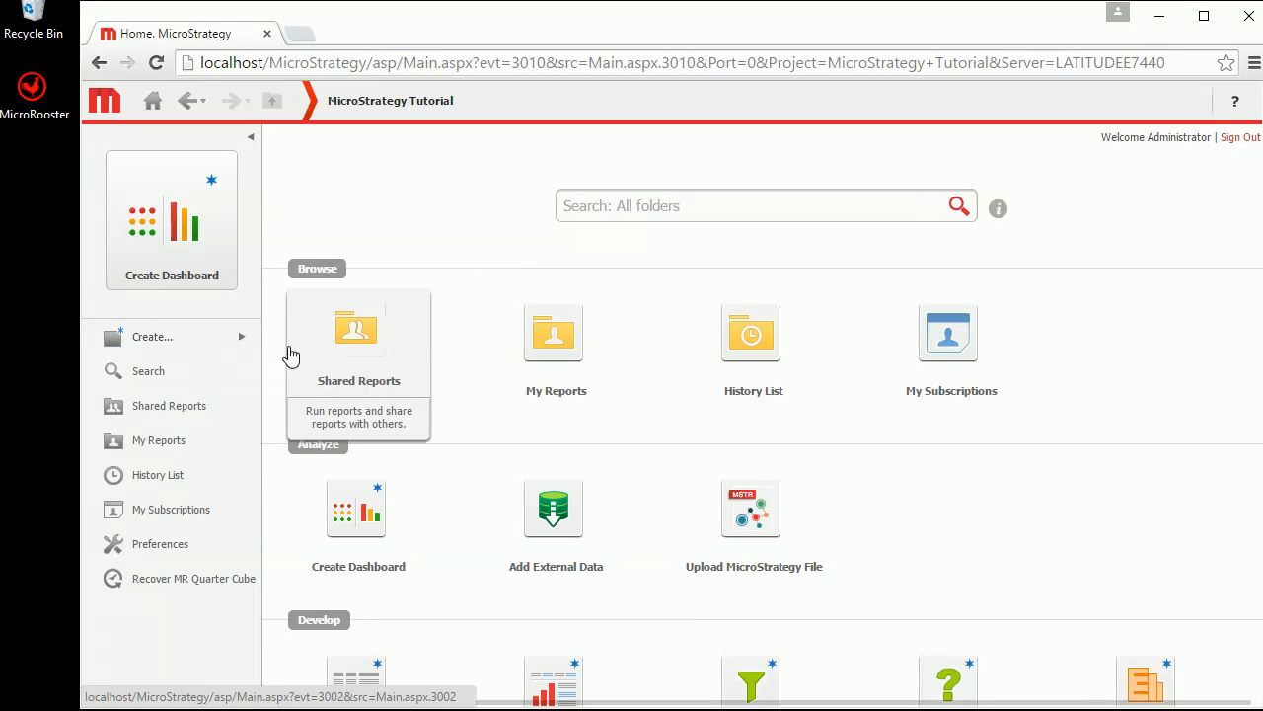
pyautogui.click(158, 440)
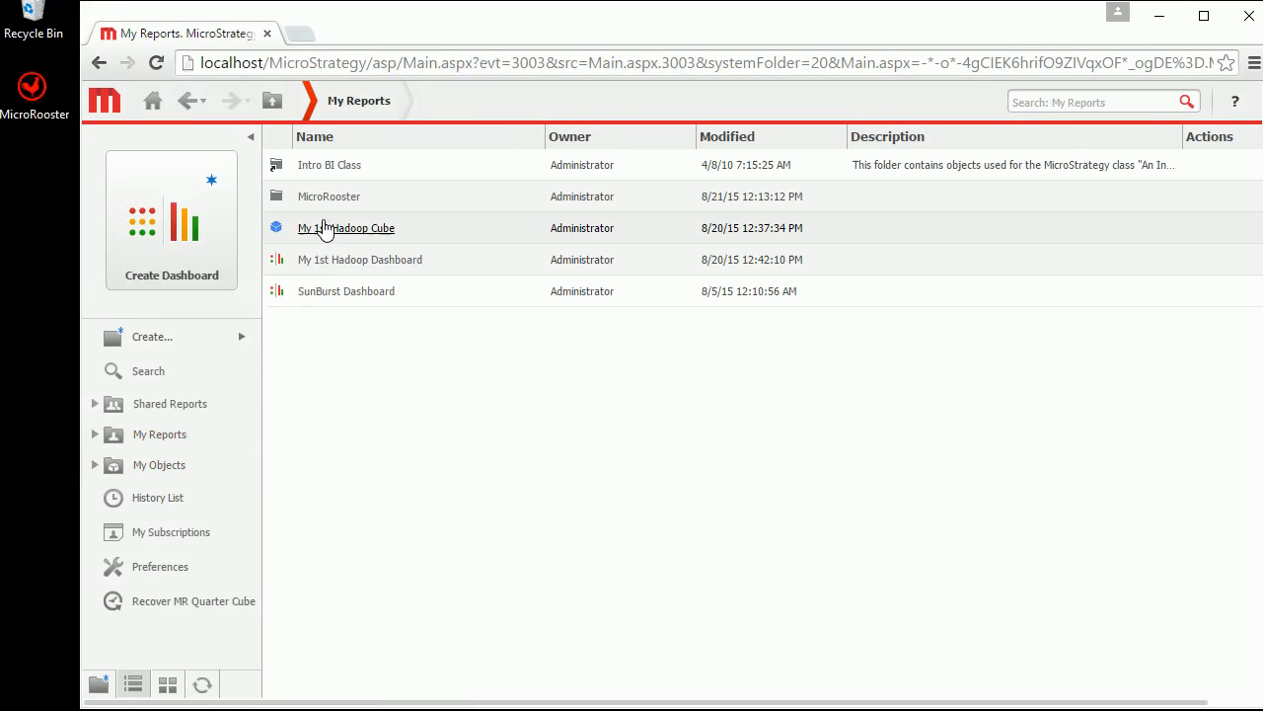
pyautogui.click(316, 198)
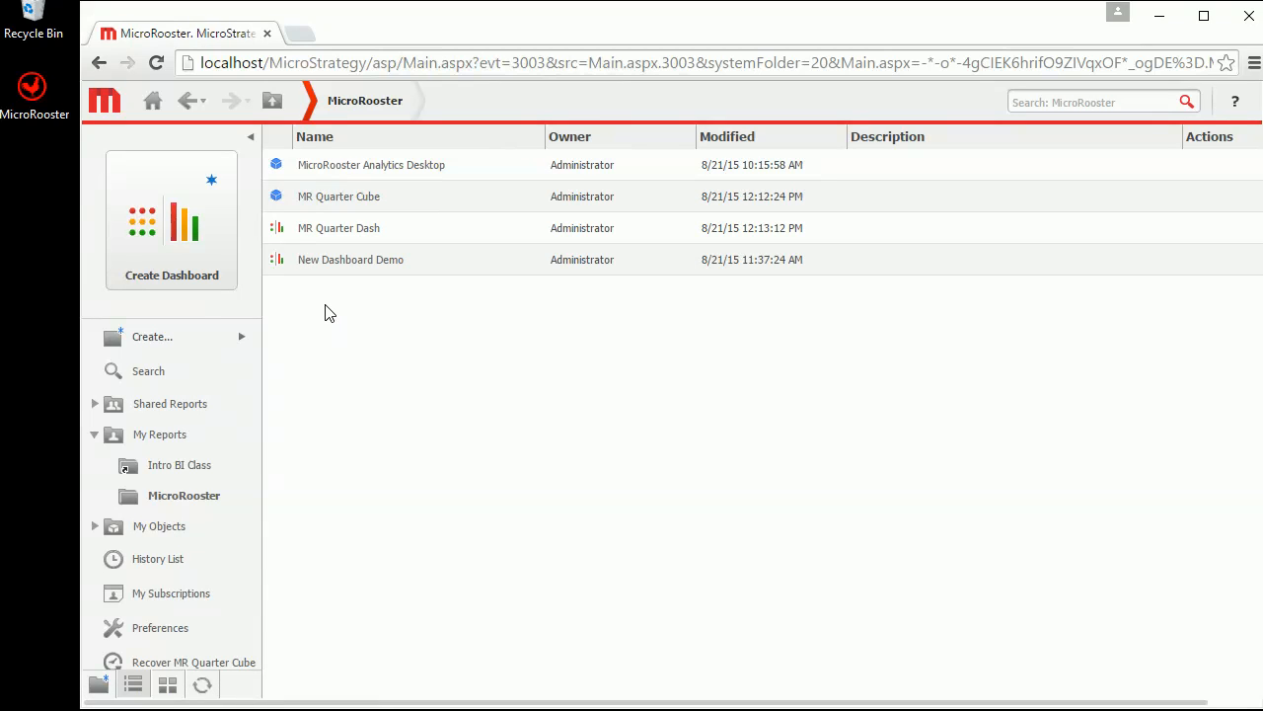
pyautogui.rightClick(324, 305)
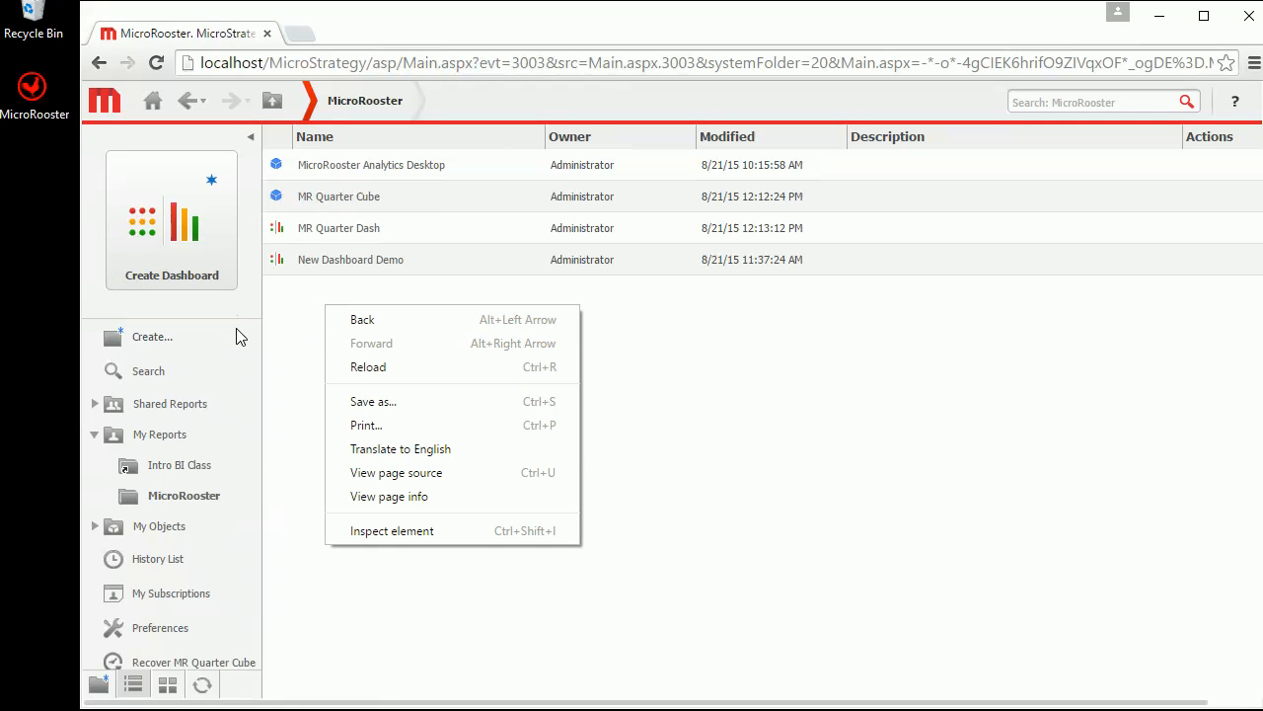
# - Add external data from disk using the MicroRooster Demo Dataset Excel file
pyautogui.click(238, 338)
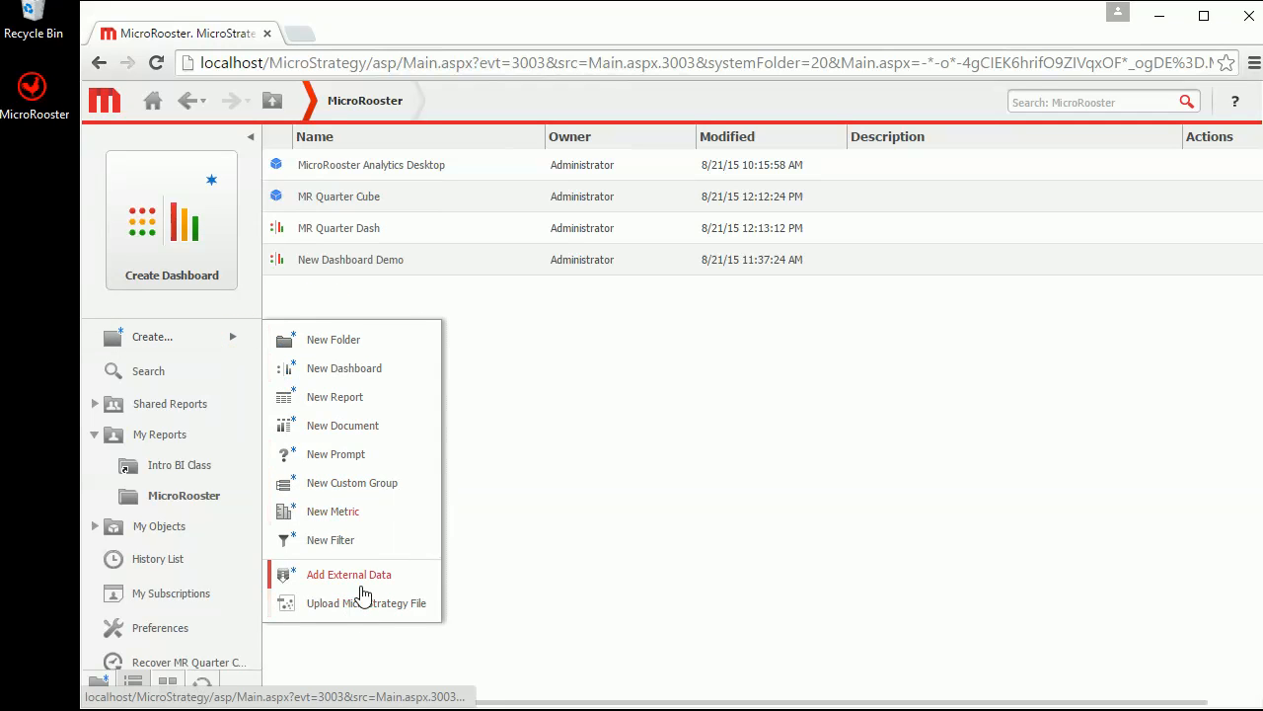
pyautogui.click(355, 576)
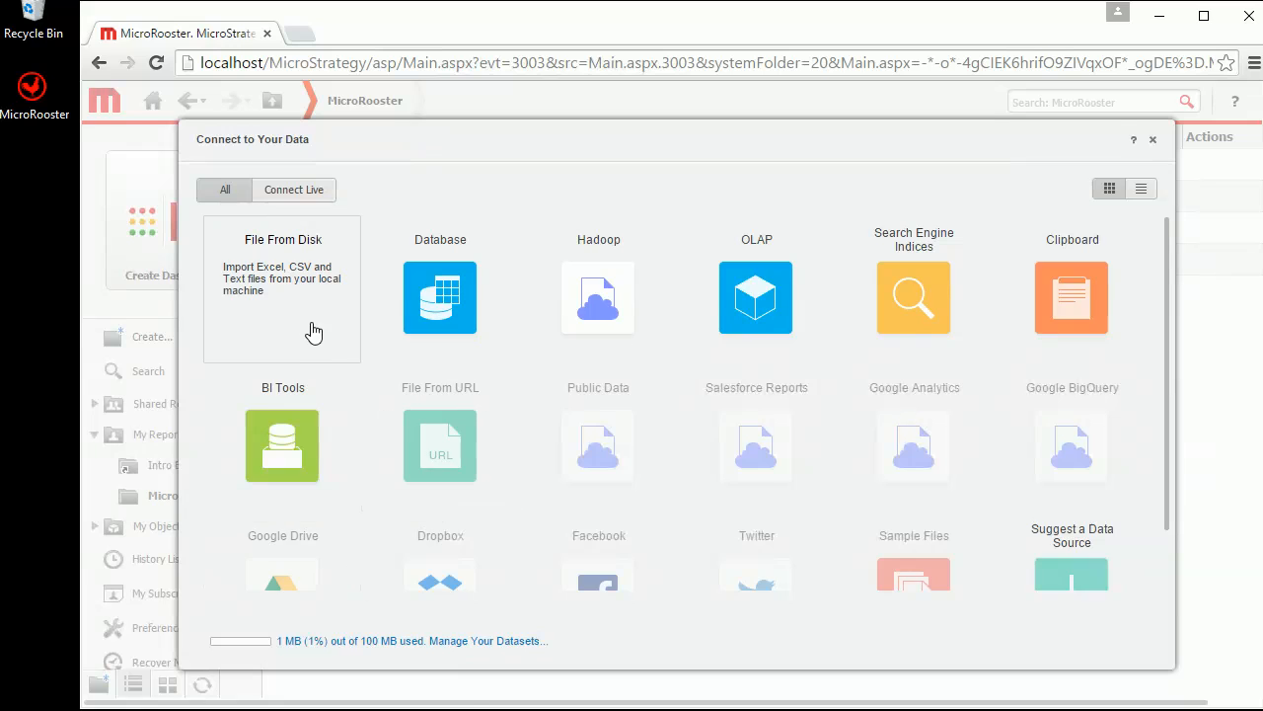
pyautogui.click(314, 331)
pyautogui.click(640, 521)
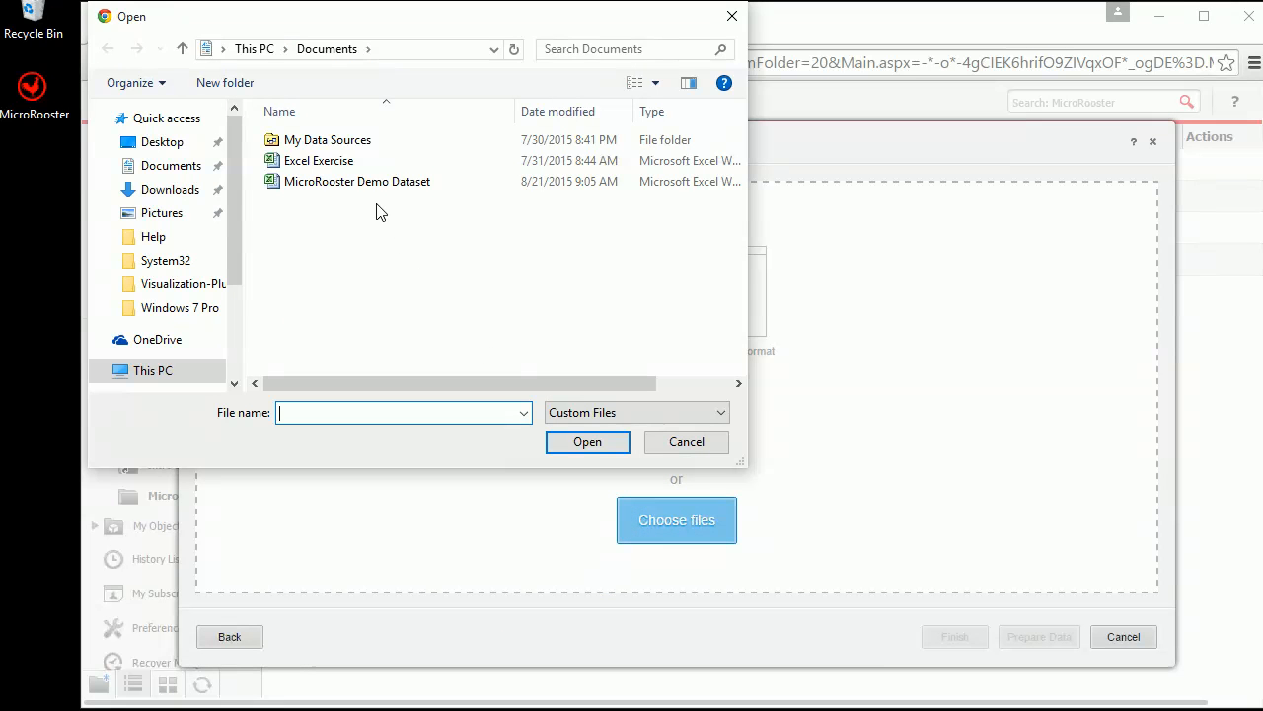
pyautogui.click(354, 184)
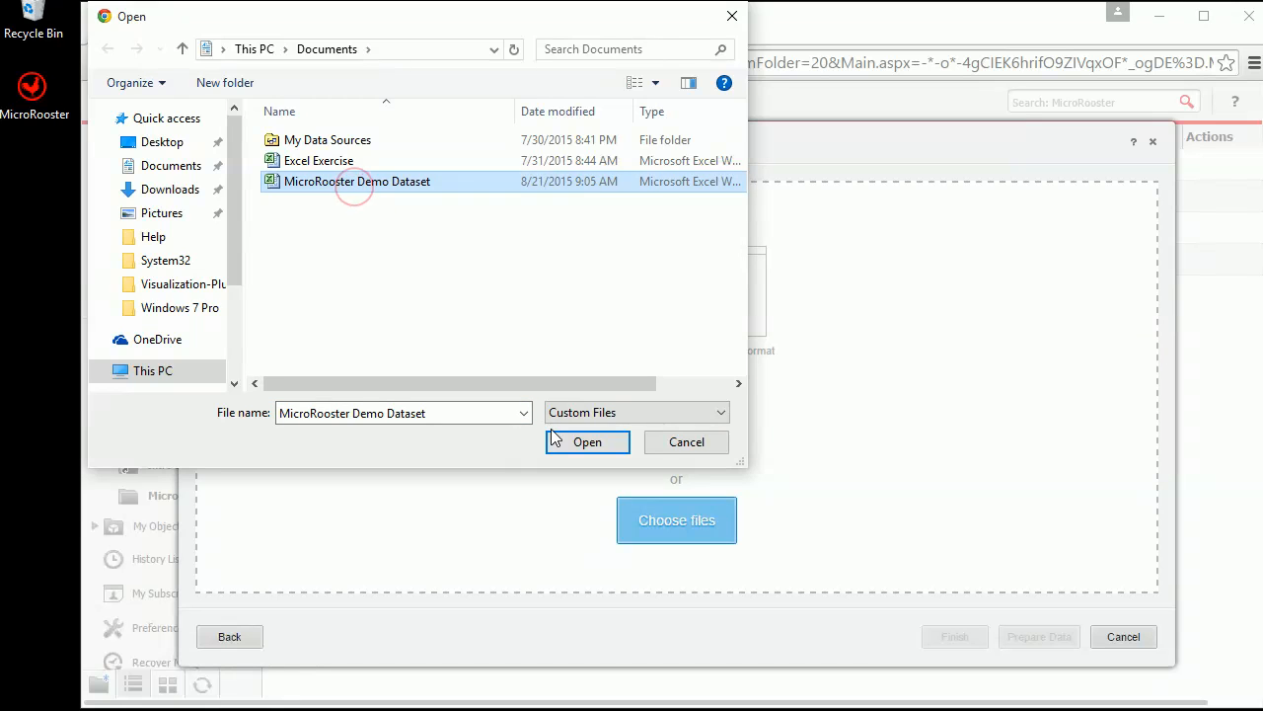
pyautogui.click(573, 443)
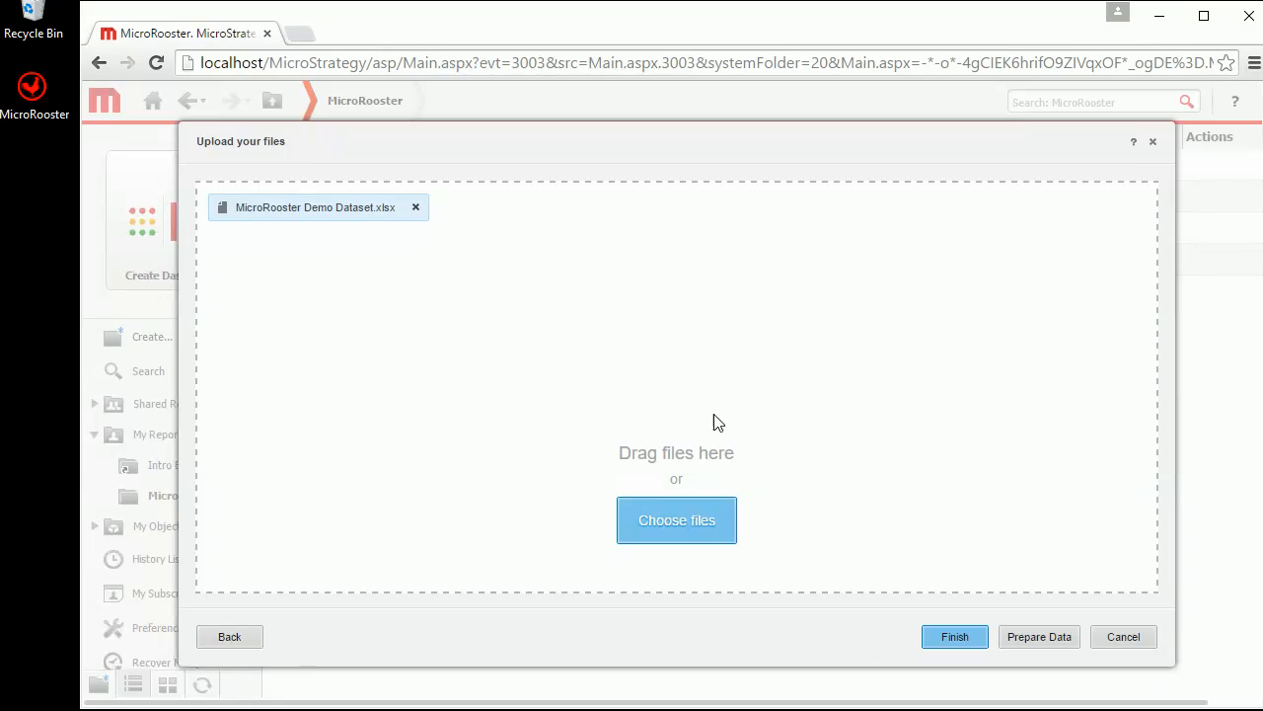
pyautogui.click(946, 636)
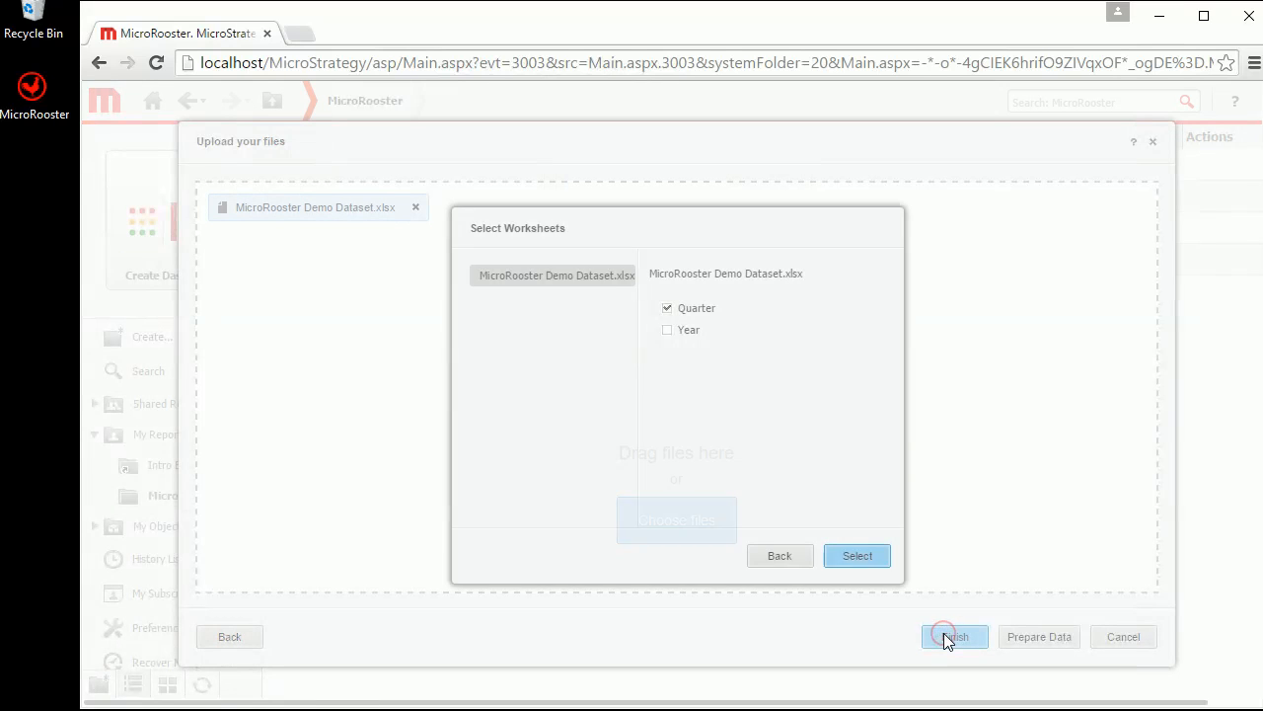
# - Import only the Year worksheet, save it in the MicroRooster folder as MR Year Cube, and dismiss the analysis options
pyautogui.click(668, 309)
pyautogui.click(668, 332)
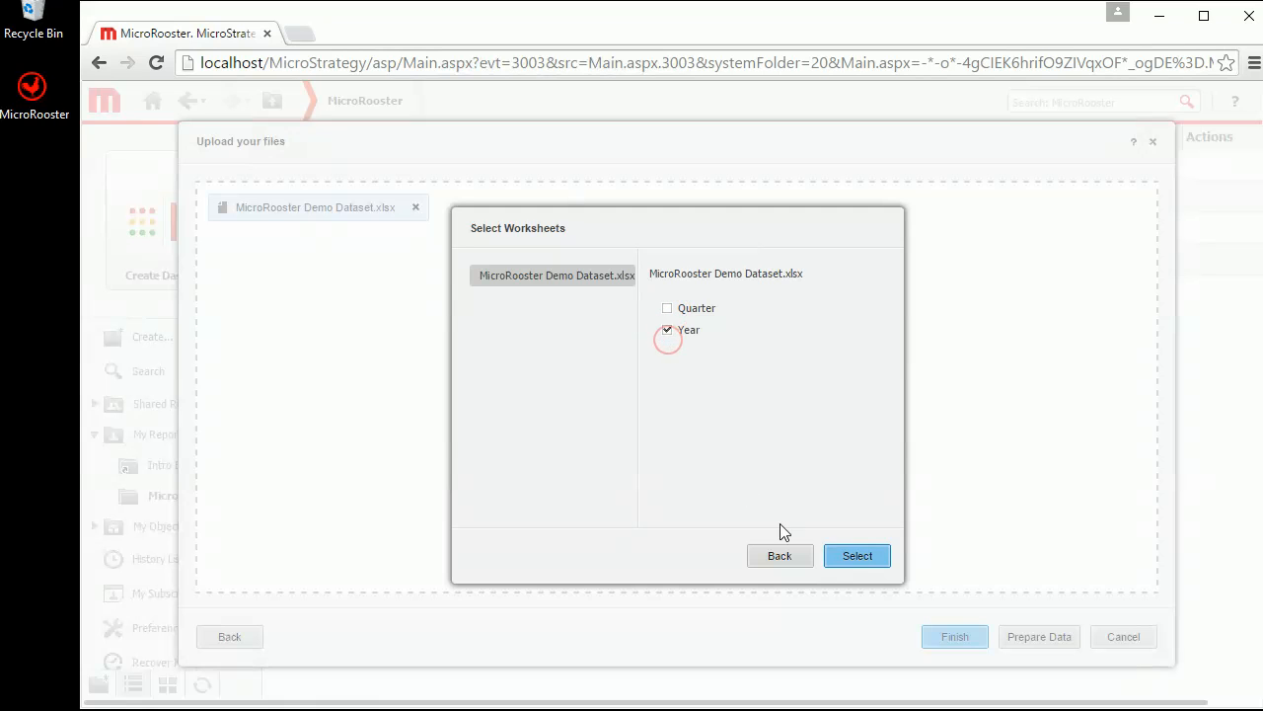
pyautogui.click(848, 554)
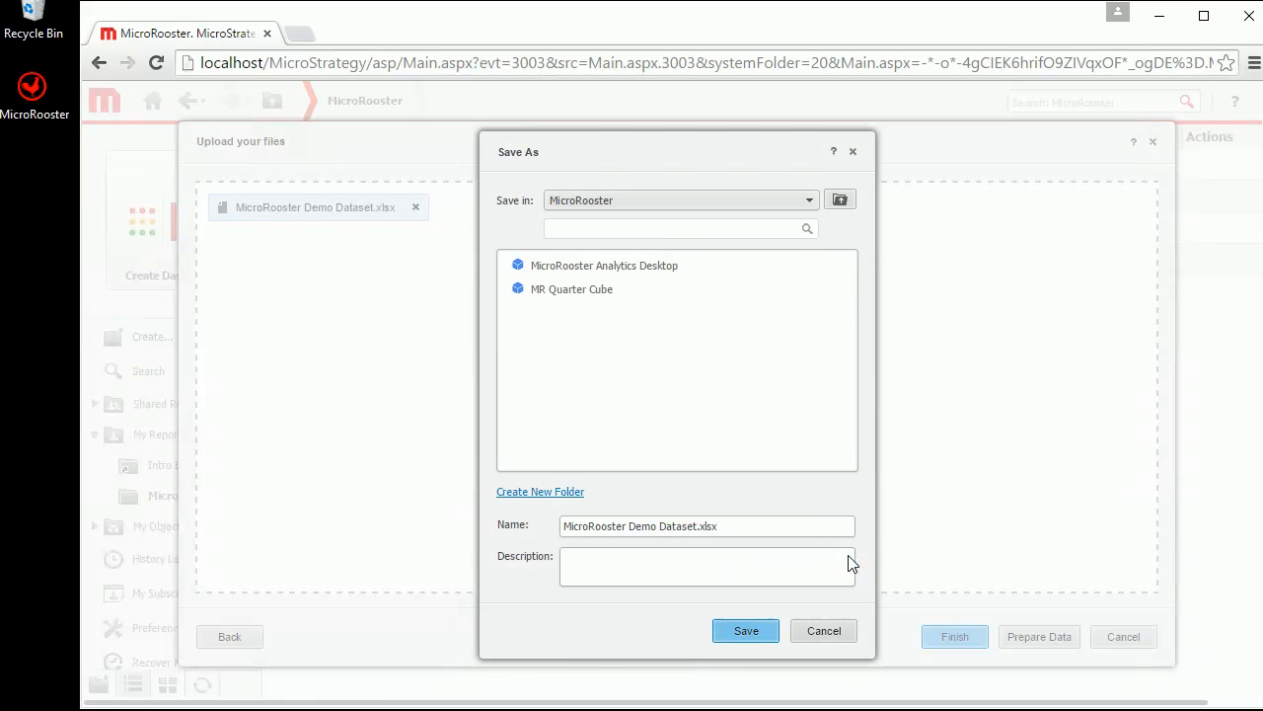
pyautogui.click(578, 296)
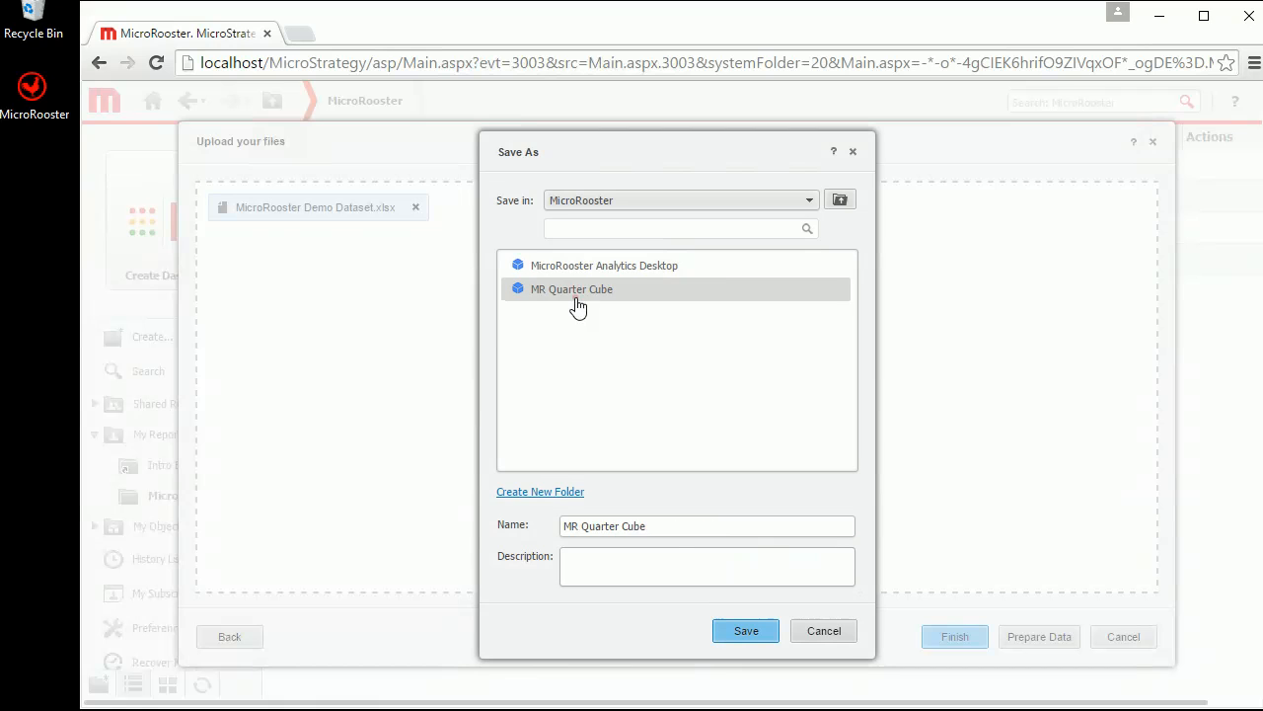
pyautogui.click(659, 529)
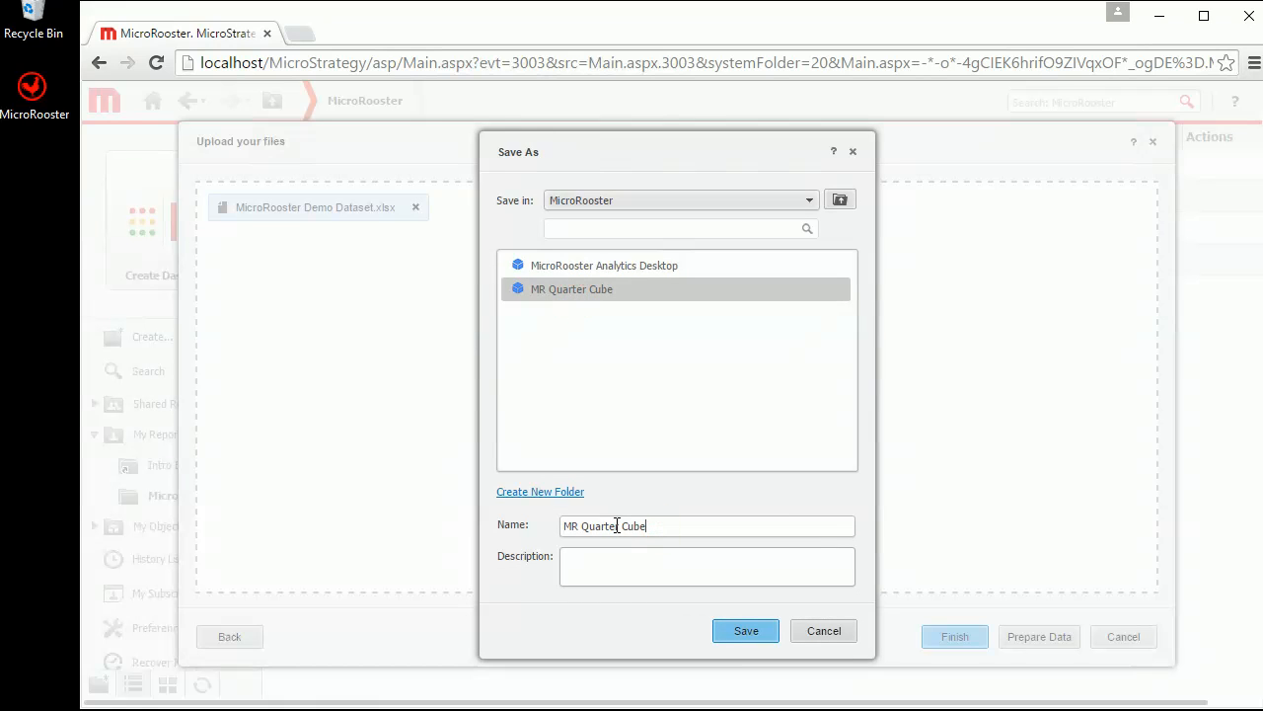
pyautogui.moveTo(617, 525); pyautogui.dragTo(586, 521)
pyautogui.press('Delete')
pyautogui.press('Delete')
pyautogui.press('Delete')
pyautogui.write('Year')
pyautogui.click(727, 631)
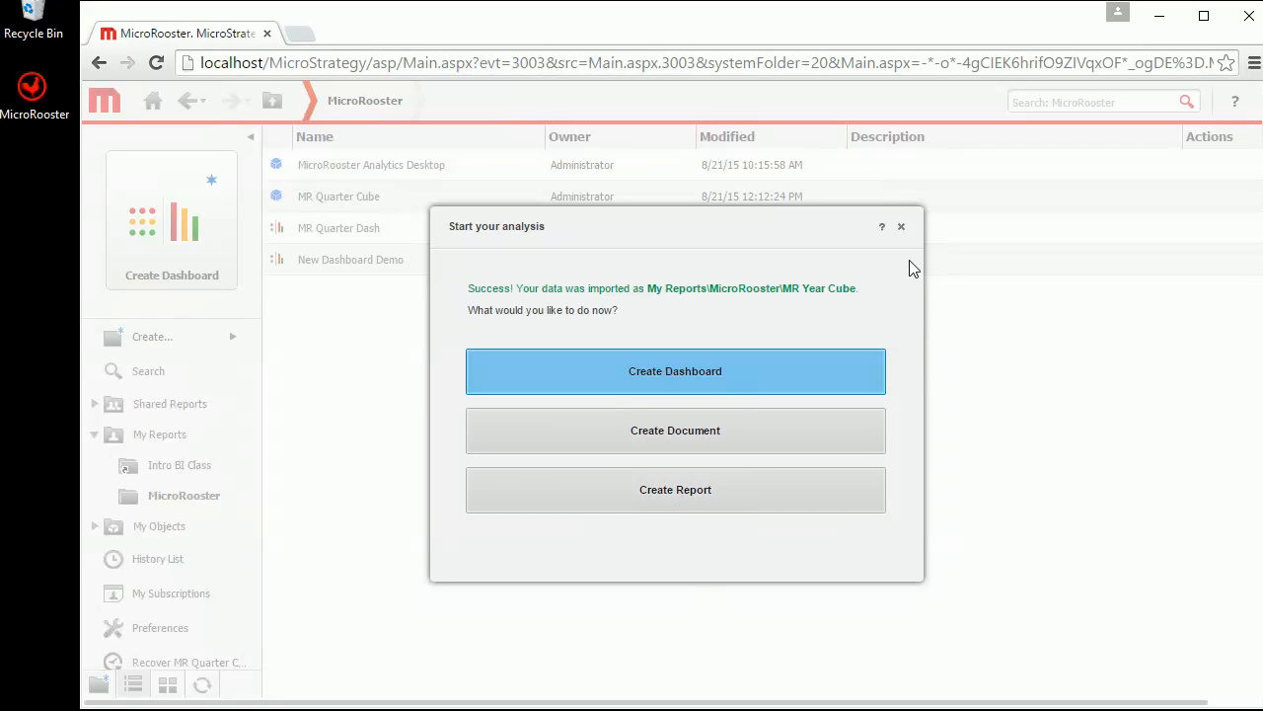
pyautogui.click(901, 227)
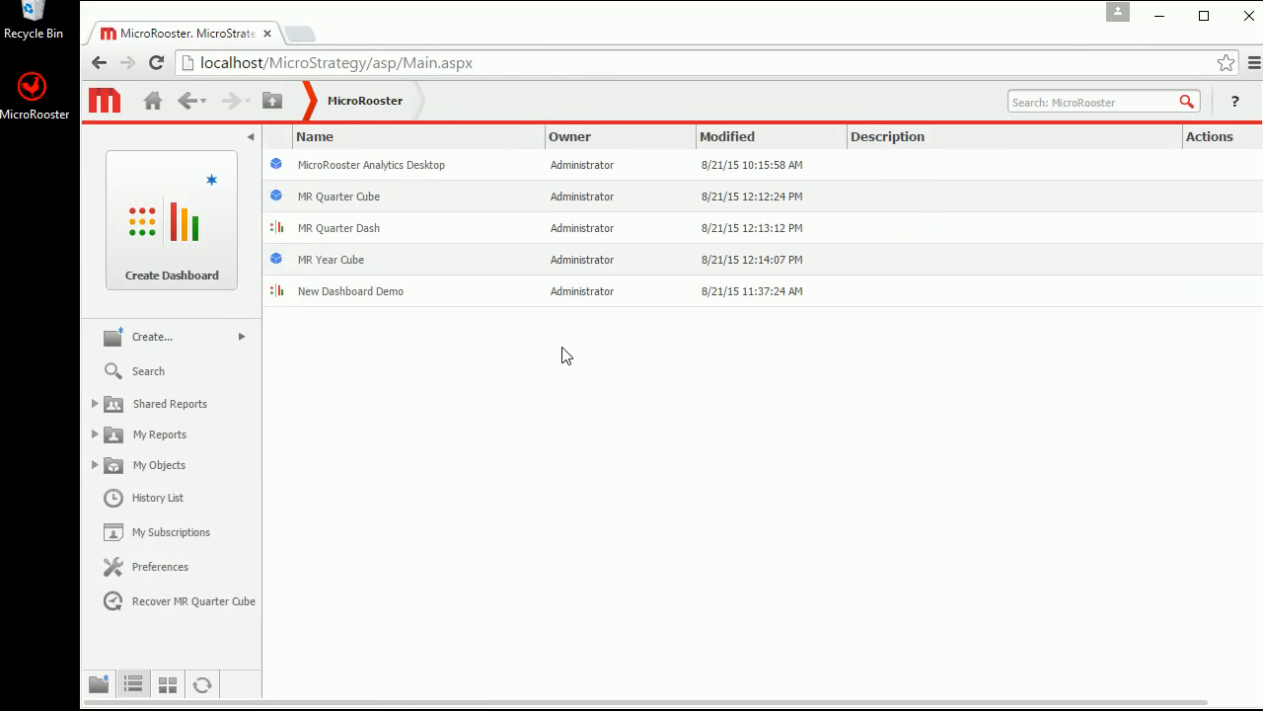
# - Open the MR Quarter Dash dashboard and add the existing MR Year Cube from My Reports' MicroRooster folder as a second dataset
pyautogui.rightClick(334, 240)
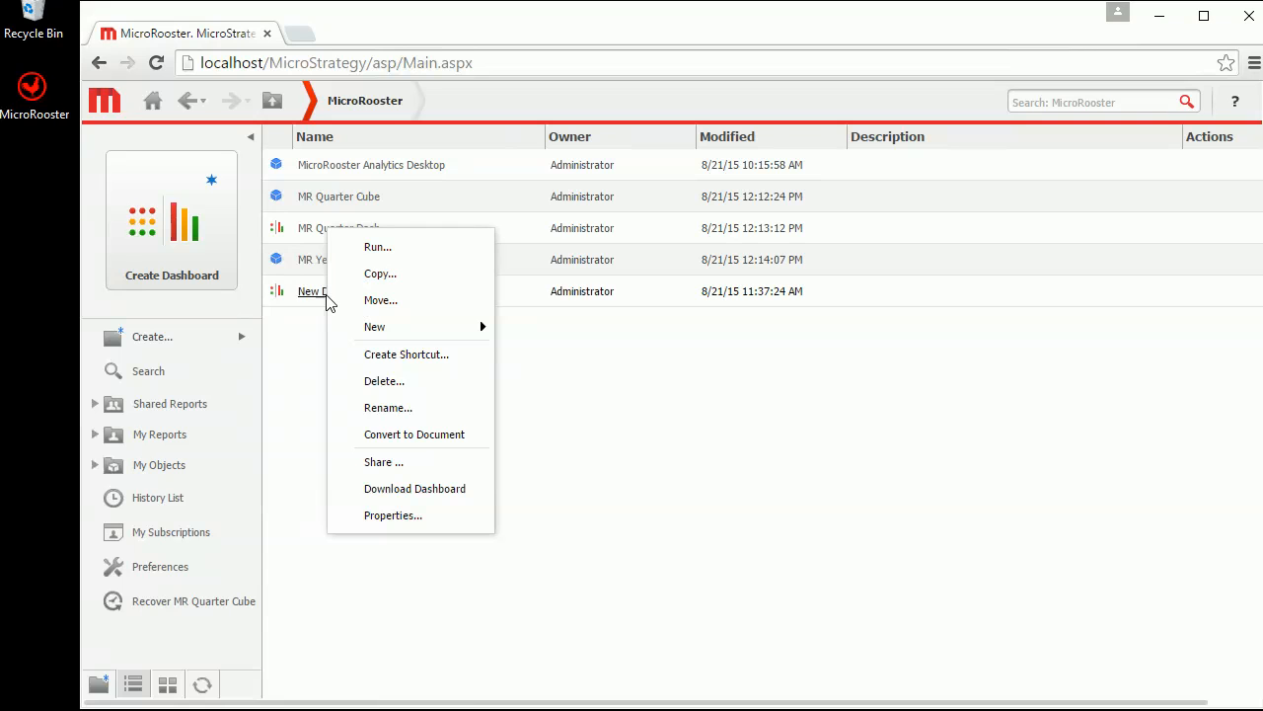
pyautogui.click(325, 240)
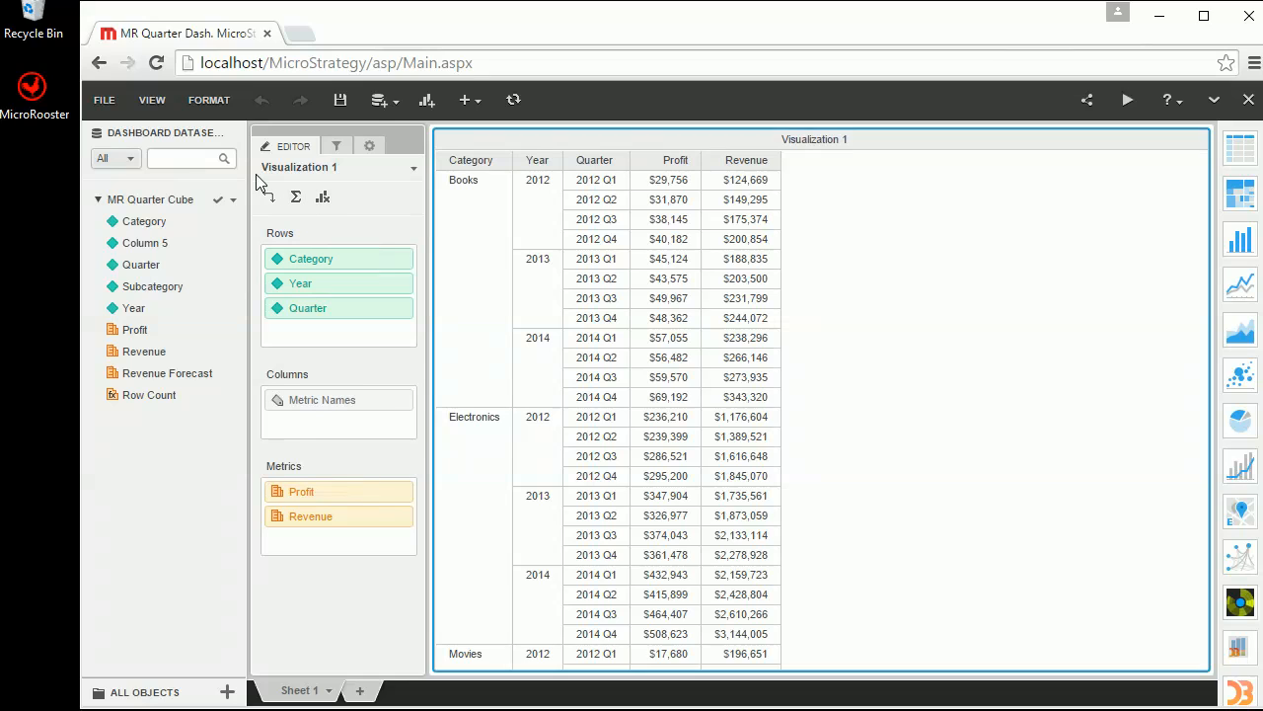
pyautogui.click(392, 101)
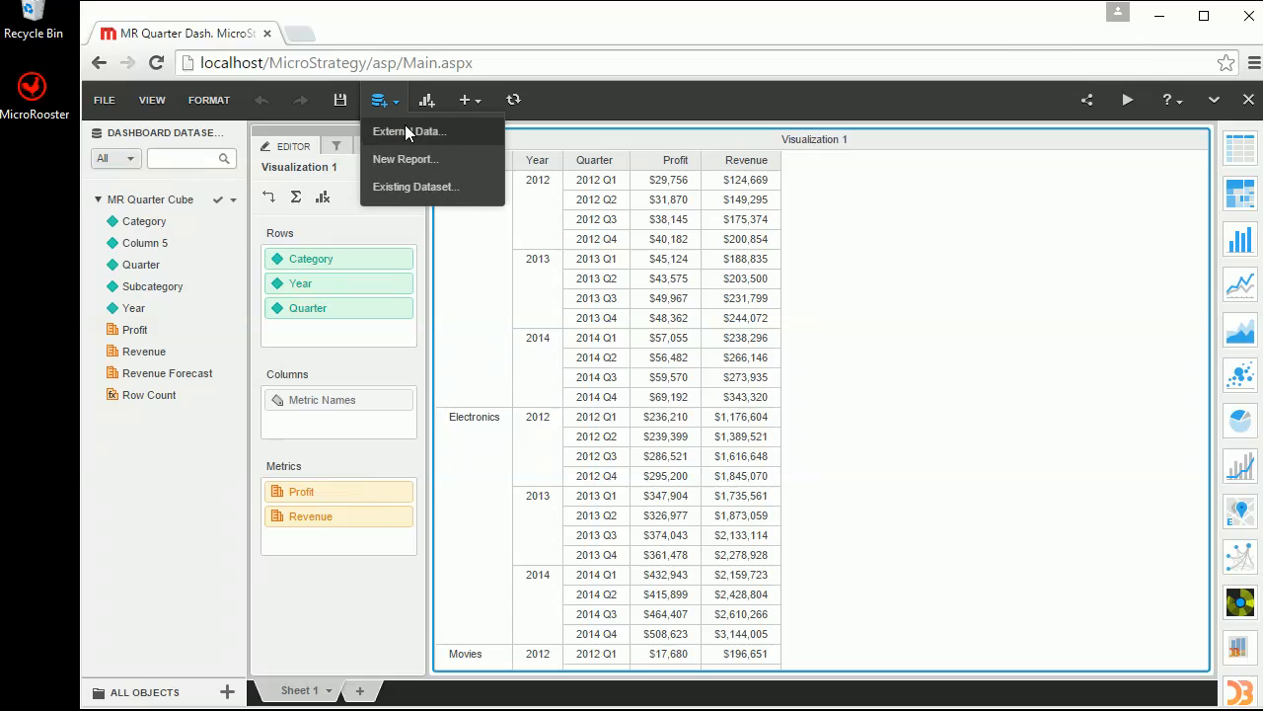
pyautogui.click(417, 186)
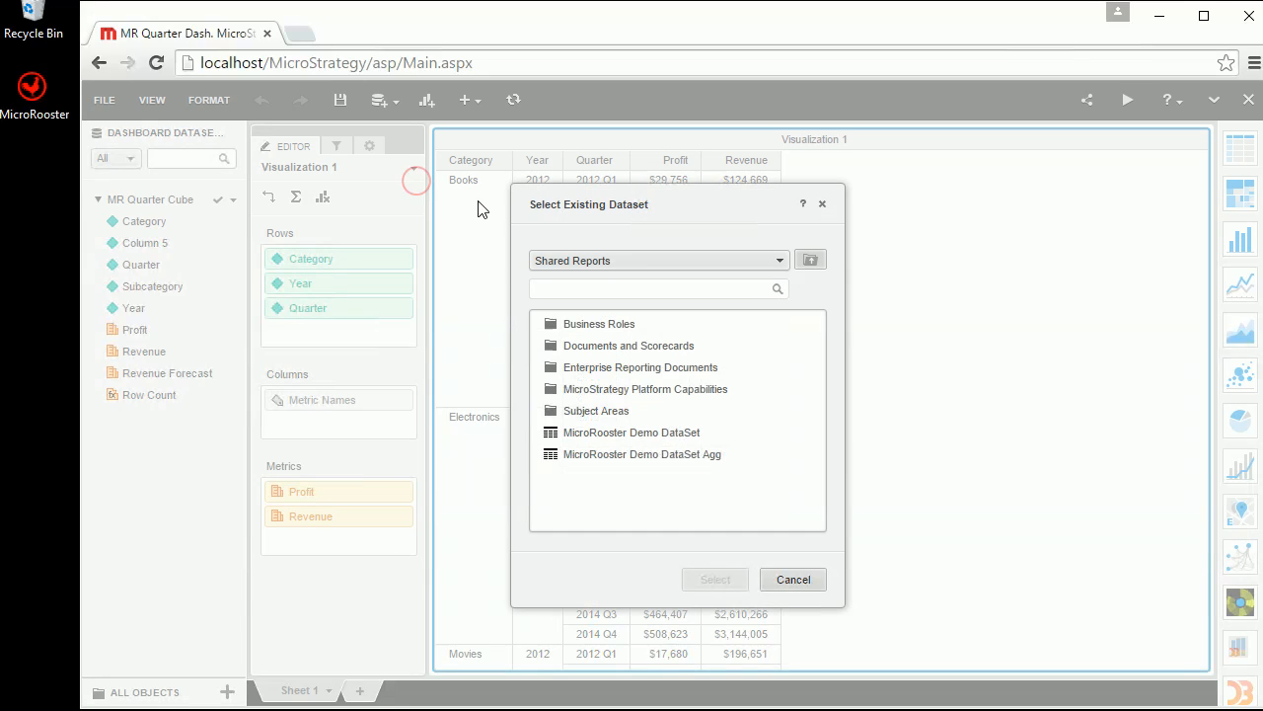
pyautogui.click(578, 259)
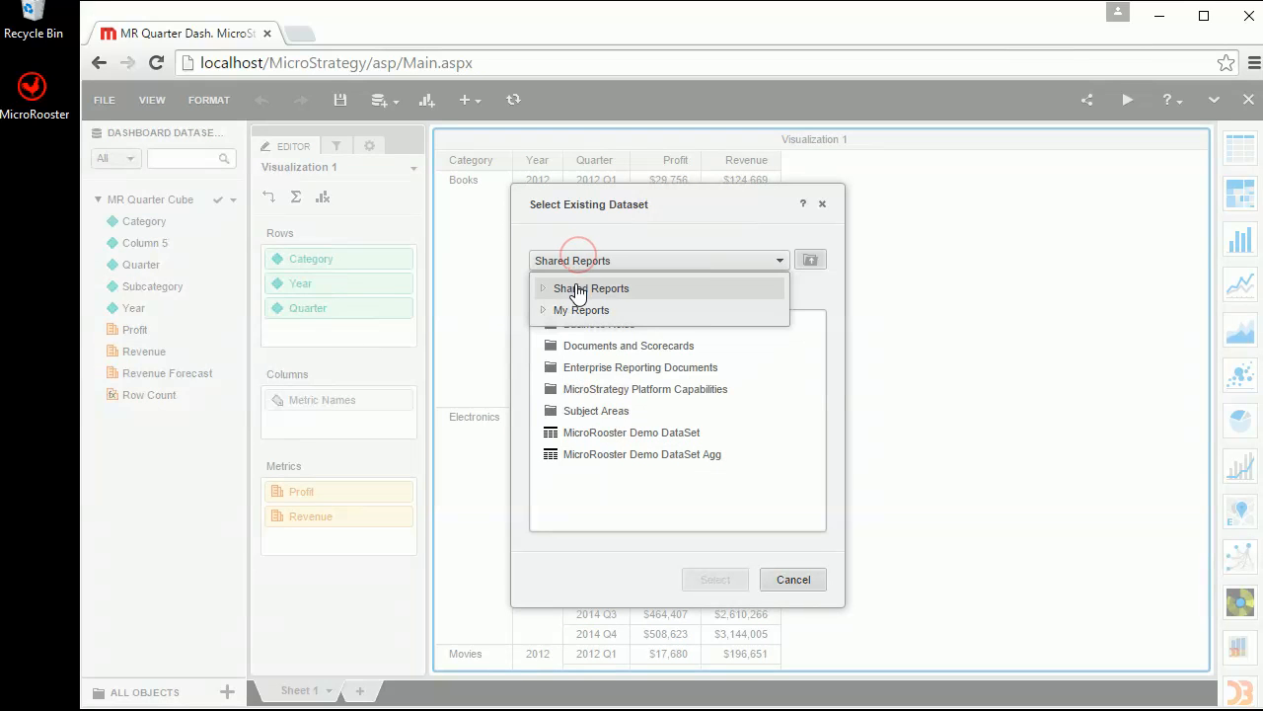
pyautogui.click(578, 287)
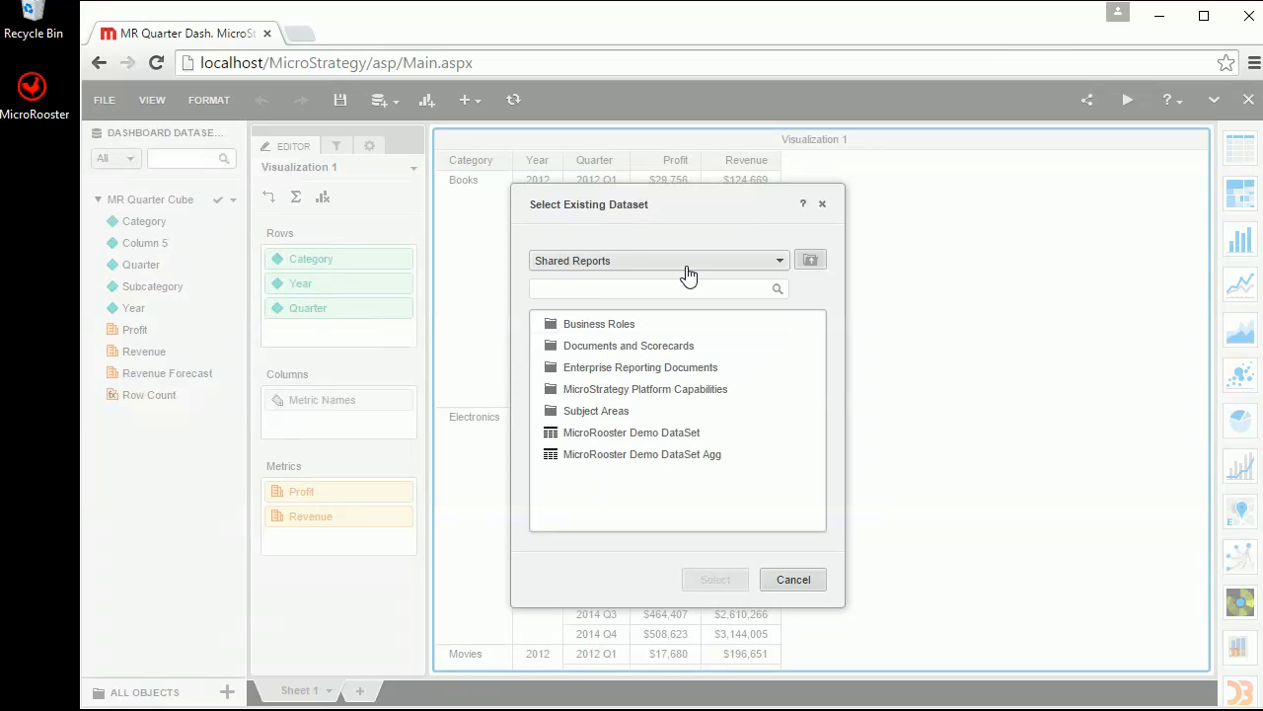
pyautogui.click(685, 263)
pyautogui.click(605, 309)
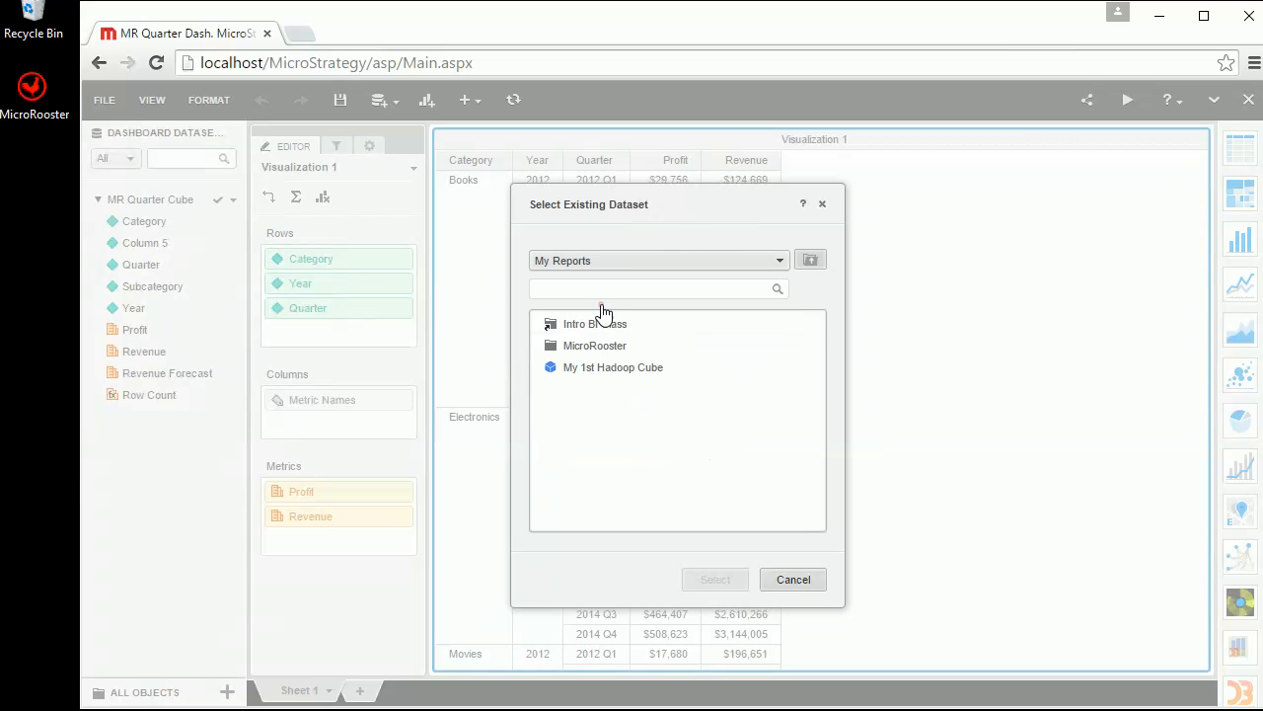
pyautogui.click(585, 348)
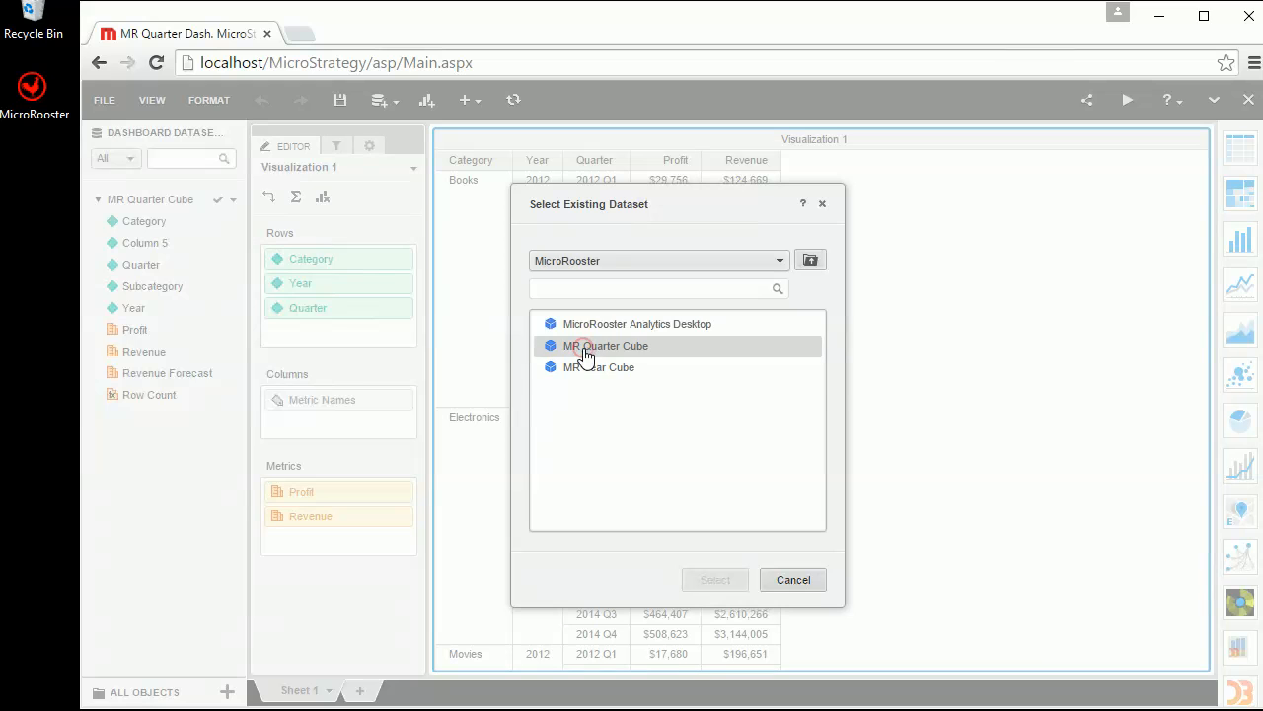
pyautogui.click(583, 368)
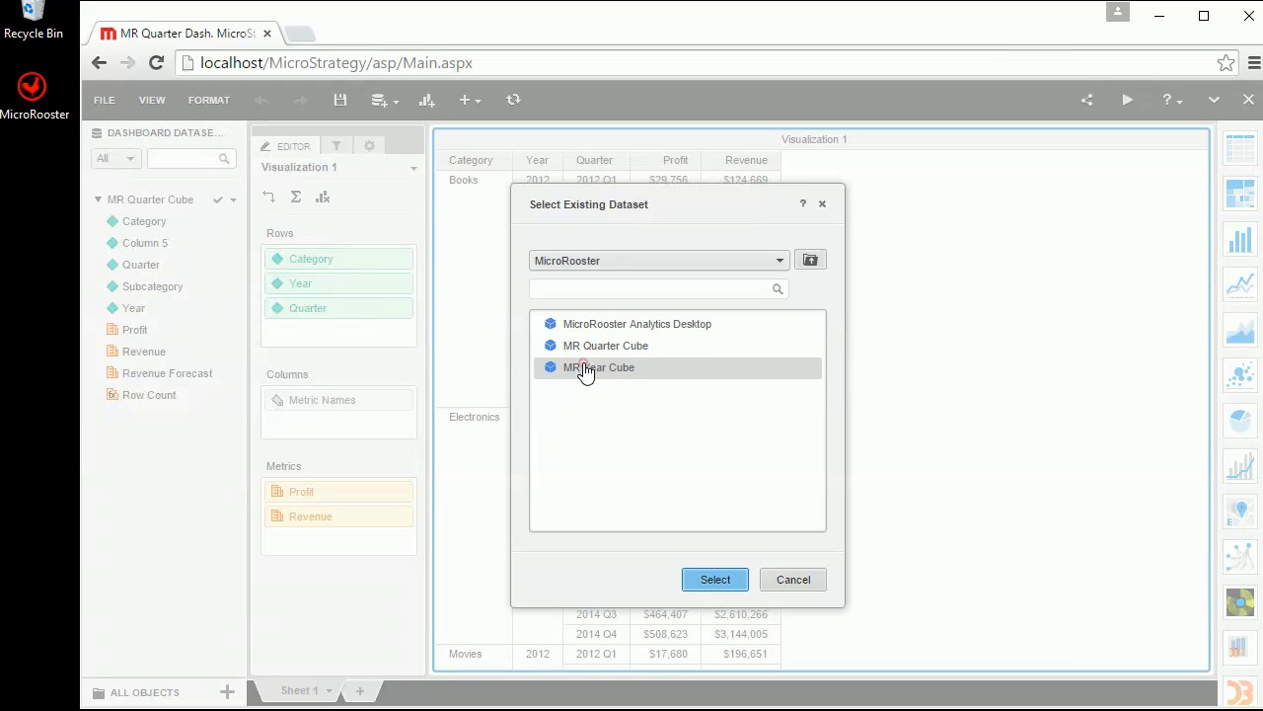
pyautogui.click(715, 579)
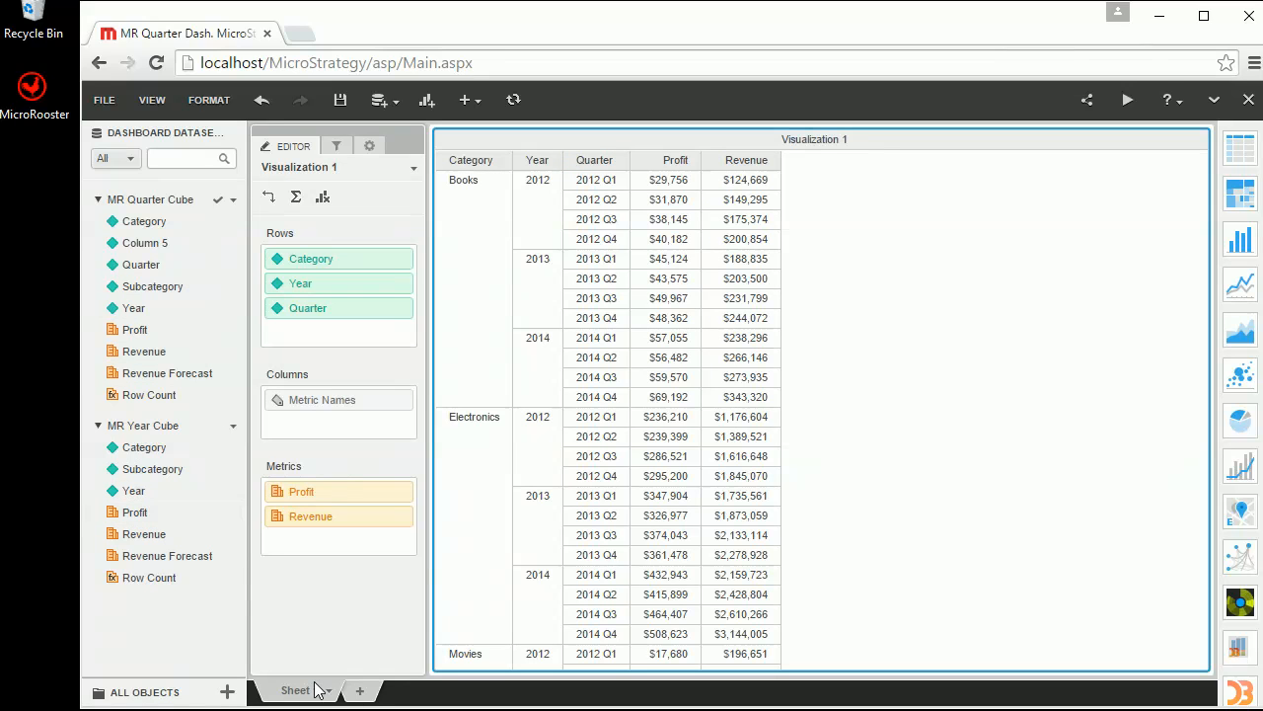
# - Switch to the Excel workbook, examine the Art & Architecture metric values on the Year worksheet, and return to the dashboard
pyautogui.hotkey('alt', 'Tab')
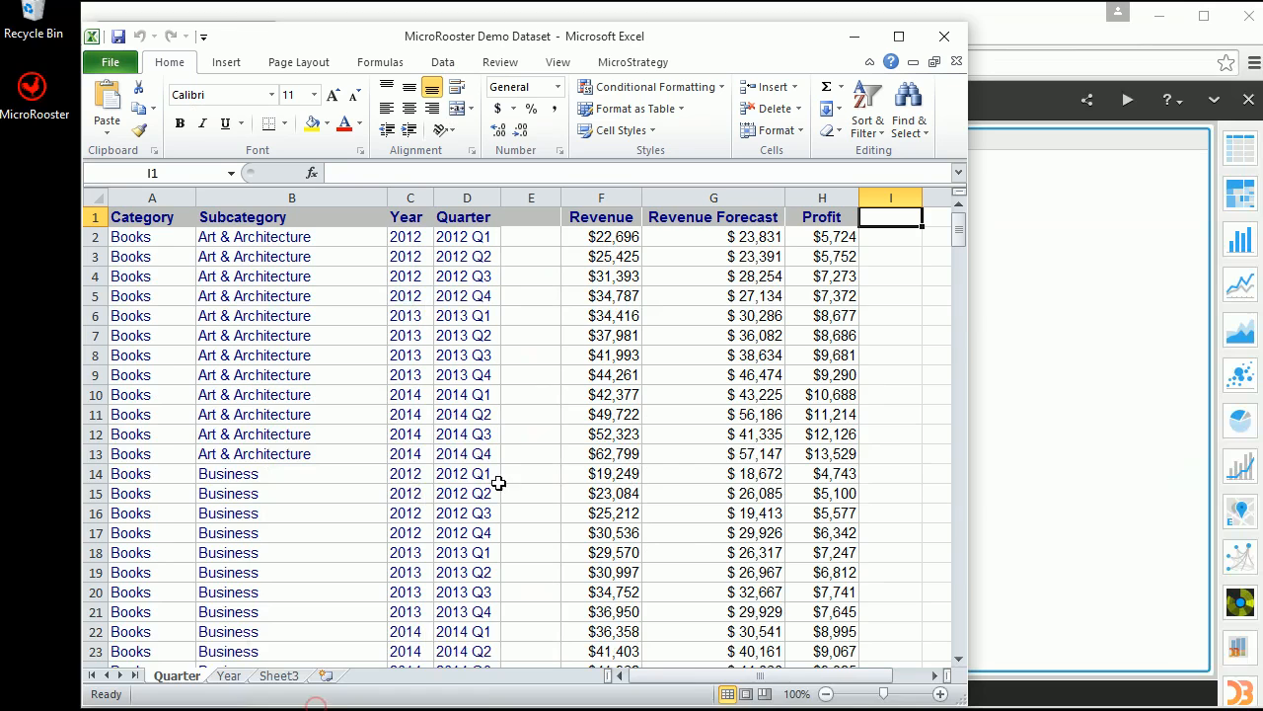
pyautogui.click(229, 675)
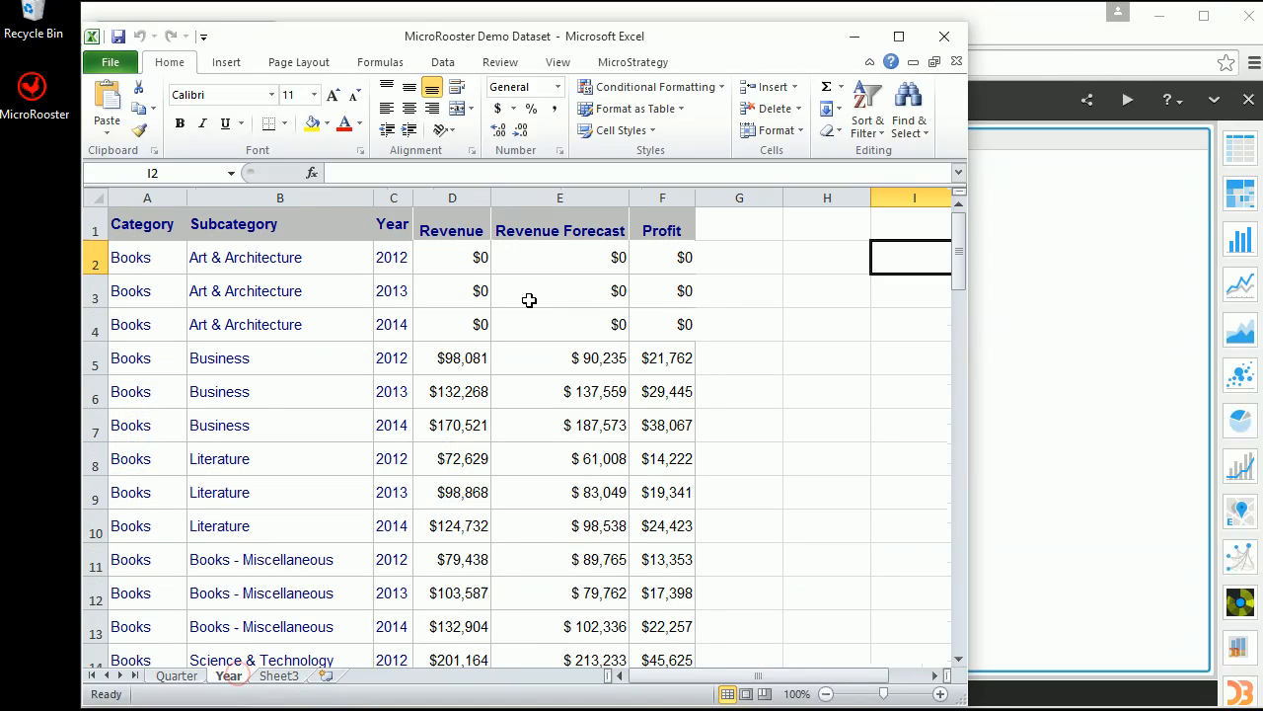
pyautogui.moveTo(475, 264); pyautogui.dragTo(647, 321)
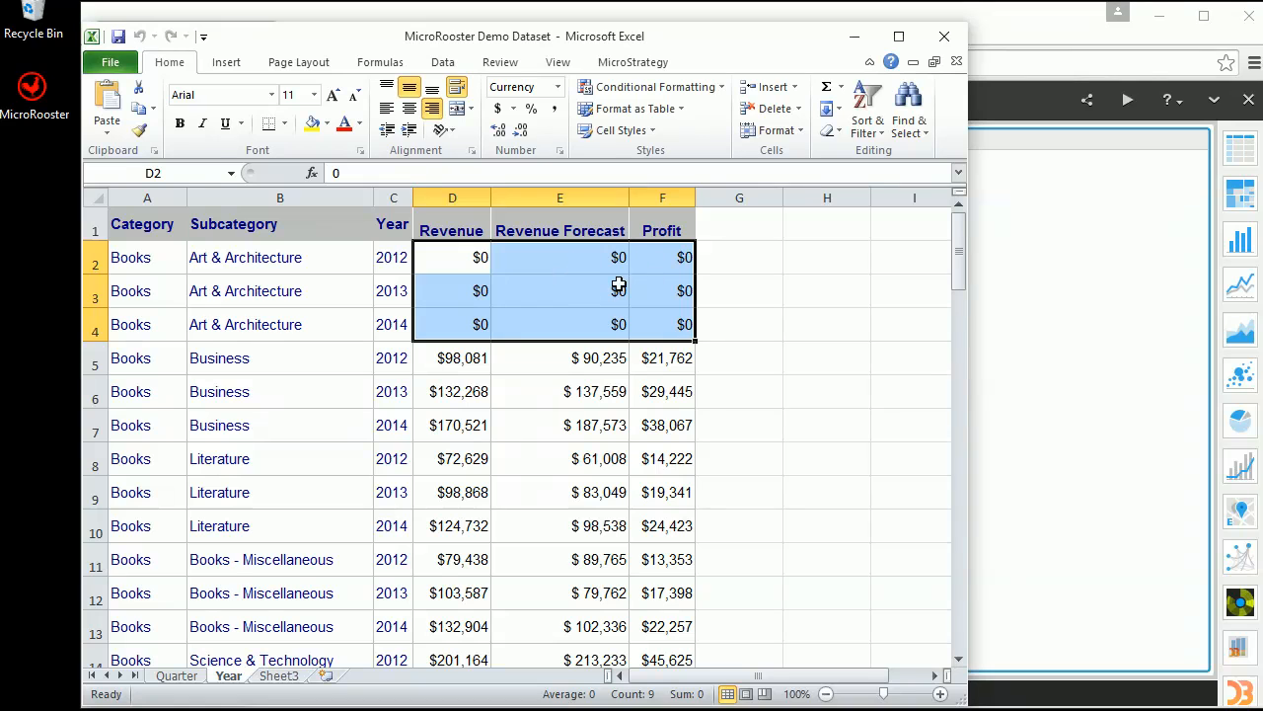
pyautogui.click(1052, 447)
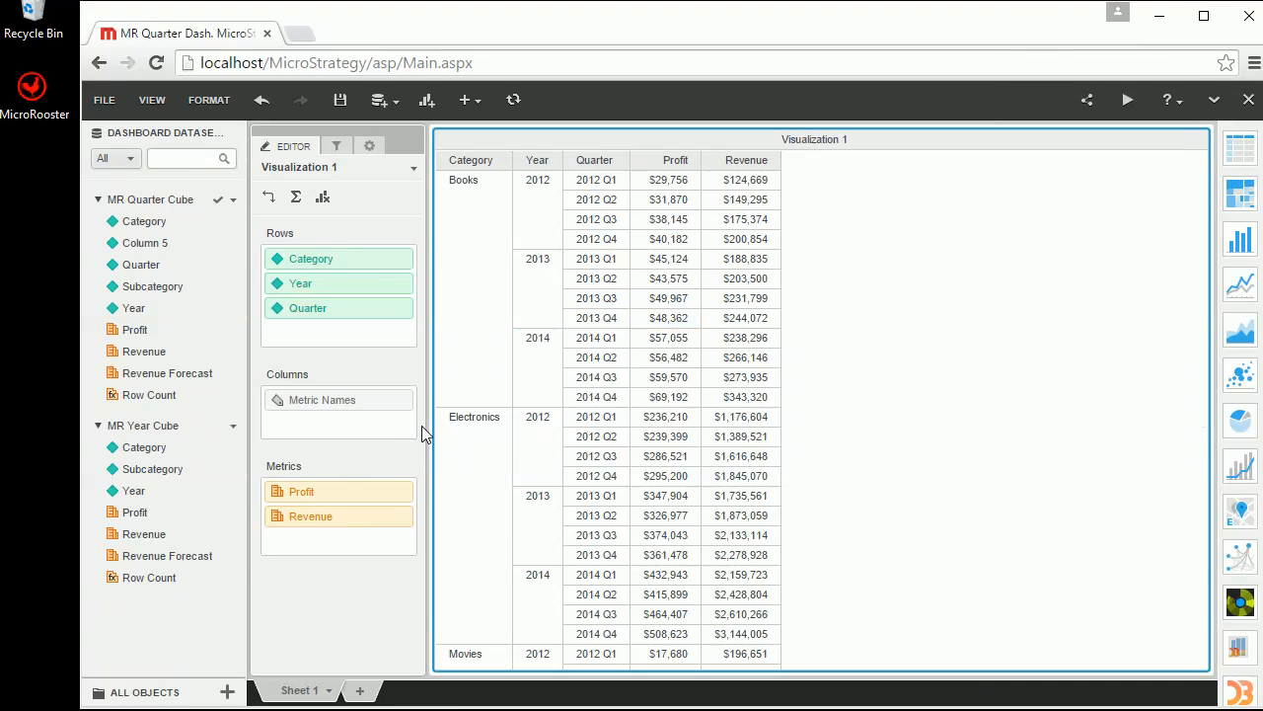
# - Remove Quarter from the visualization grid and insert Subcategory from MR Quarter Cube between Category and Year
pyautogui.click(618, 162)
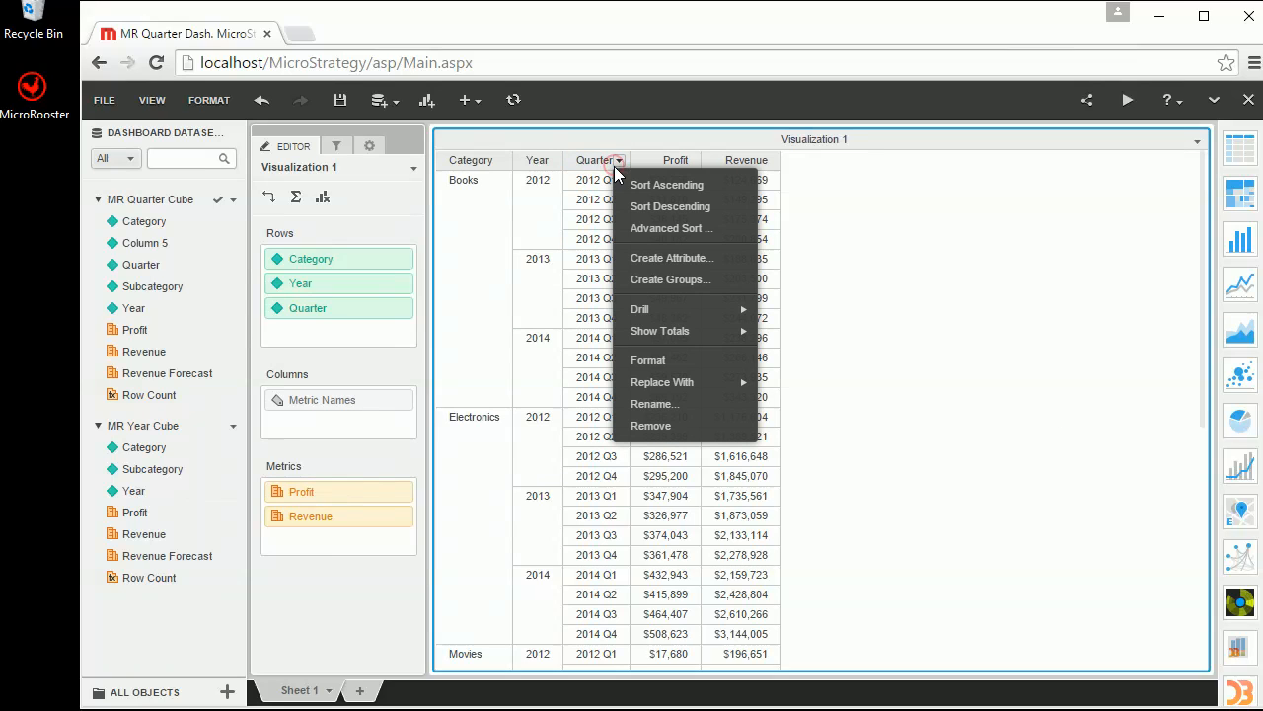
pyautogui.click(648, 425)
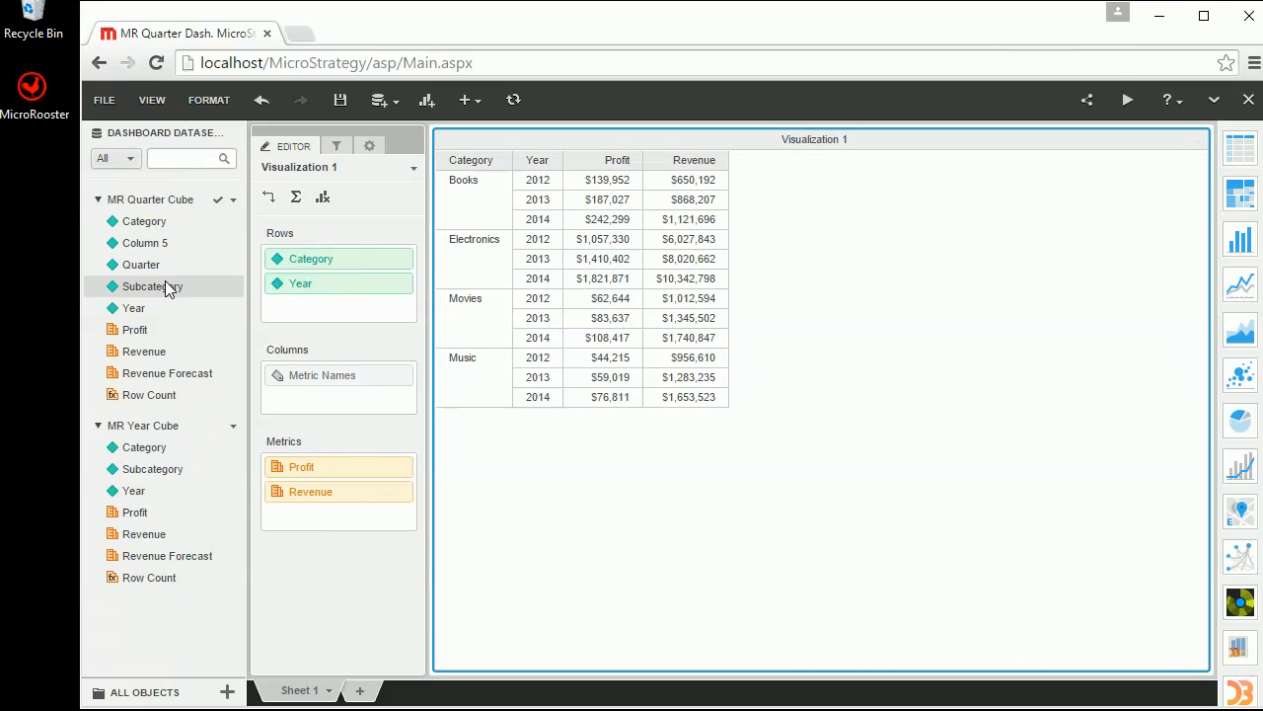
pyautogui.moveTo(164, 286); pyautogui.dragTo(530, 166)
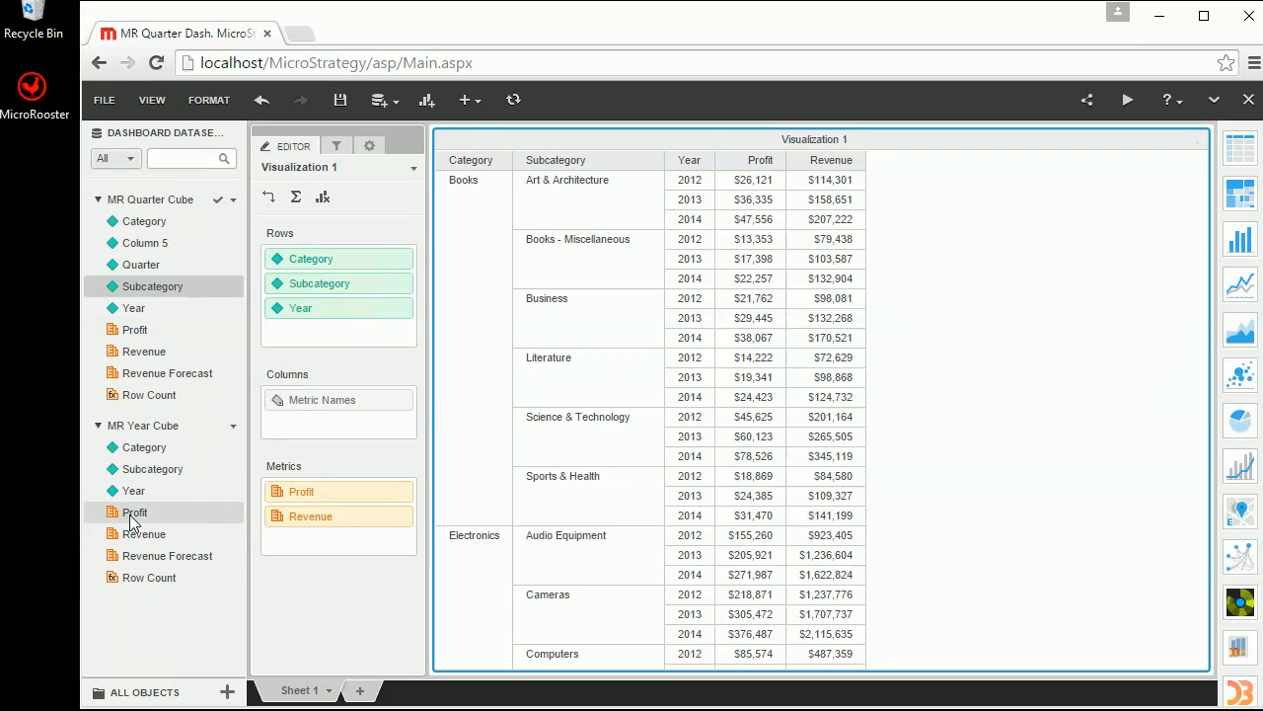
# - Add the Profit metric from MR Year Cube between the grid's Profit and Revenue columns, and close the dashboard without saving
pyautogui.moveTo(130, 514); pyautogui.dragTo(811, 176)
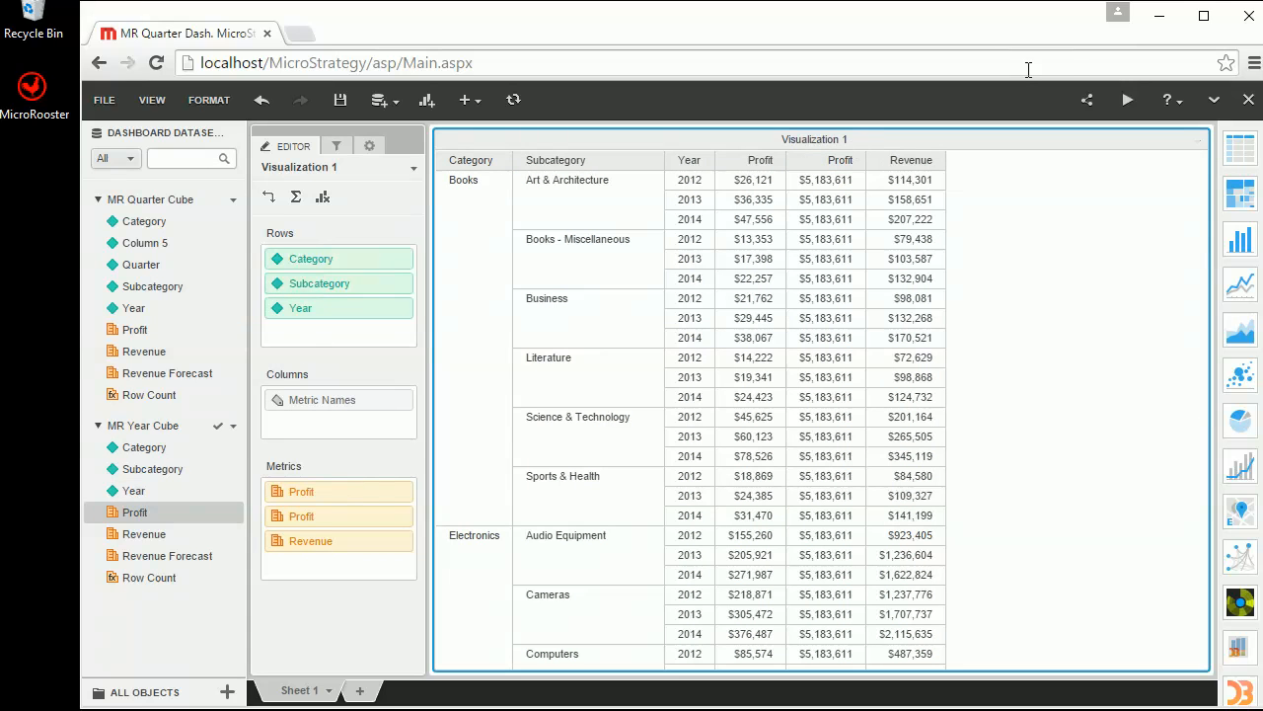
pyautogui.click(1248, 101)
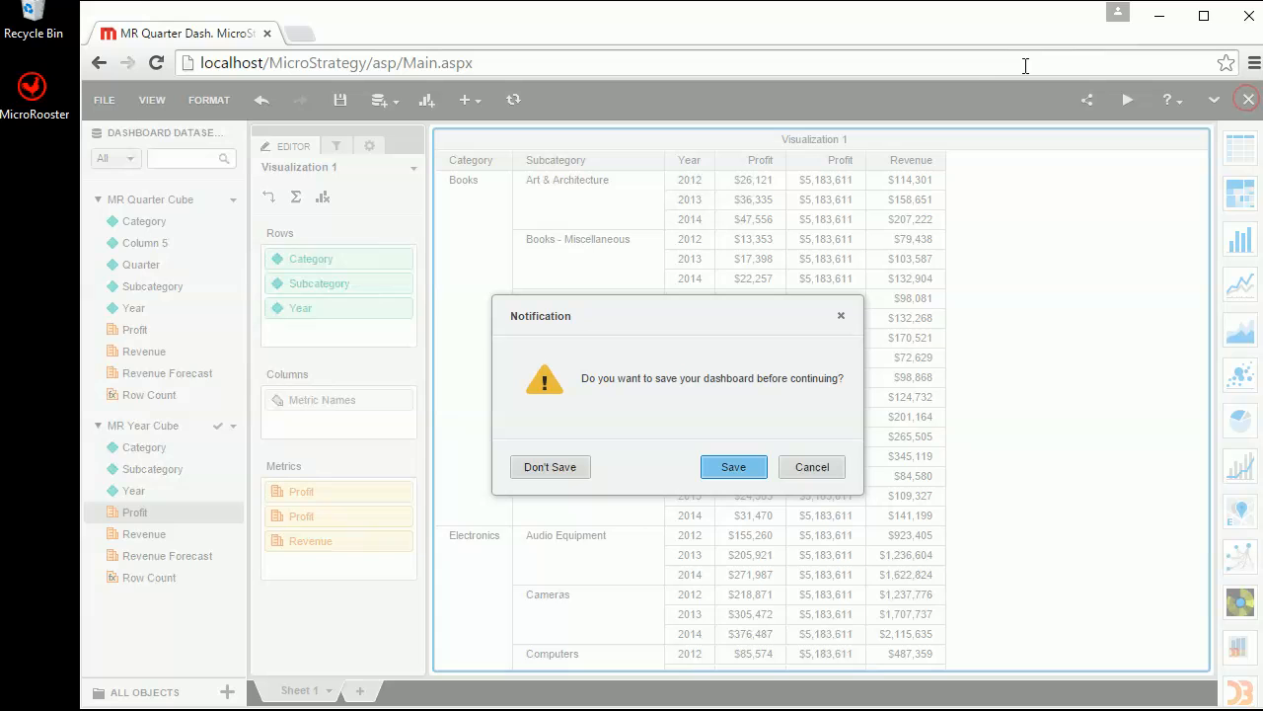
pyautogui.click(563, 466)
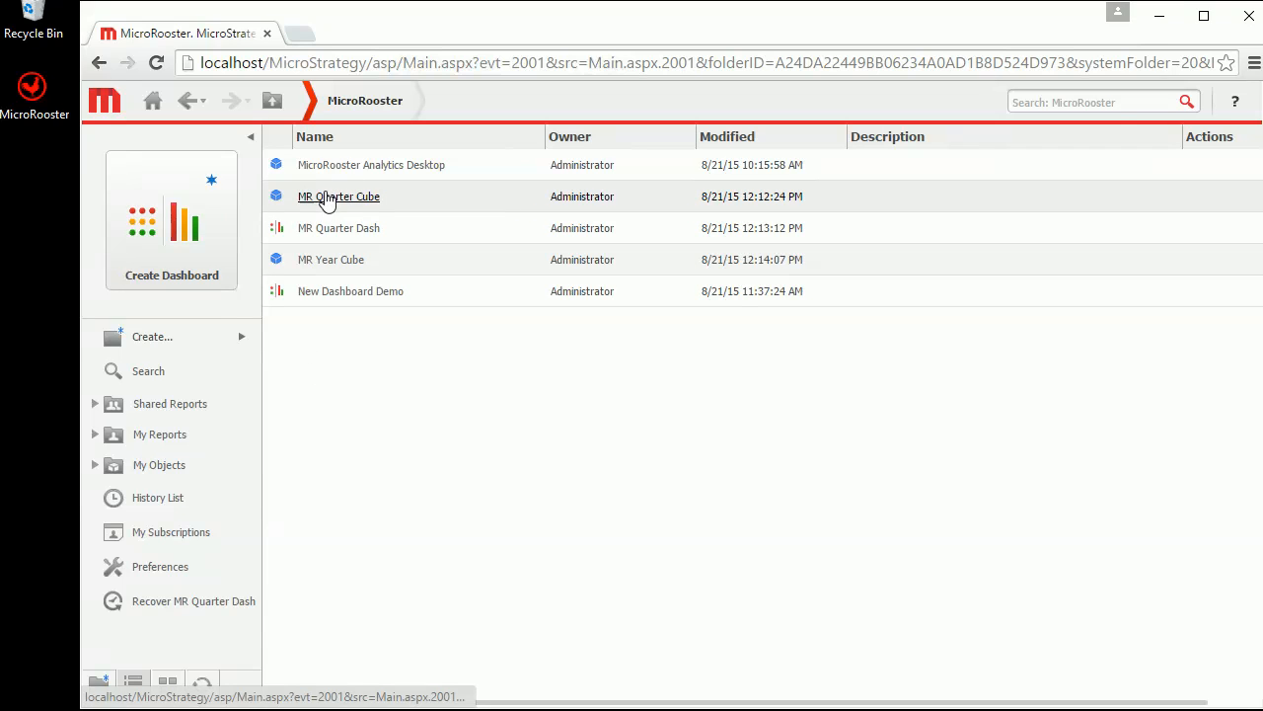
# - Open MR Quarter Cube for editing and upload MicroRooster Demo Dataset.xlsx from Documents as the source for a new table
pyautogui.rightClick(327, 204)
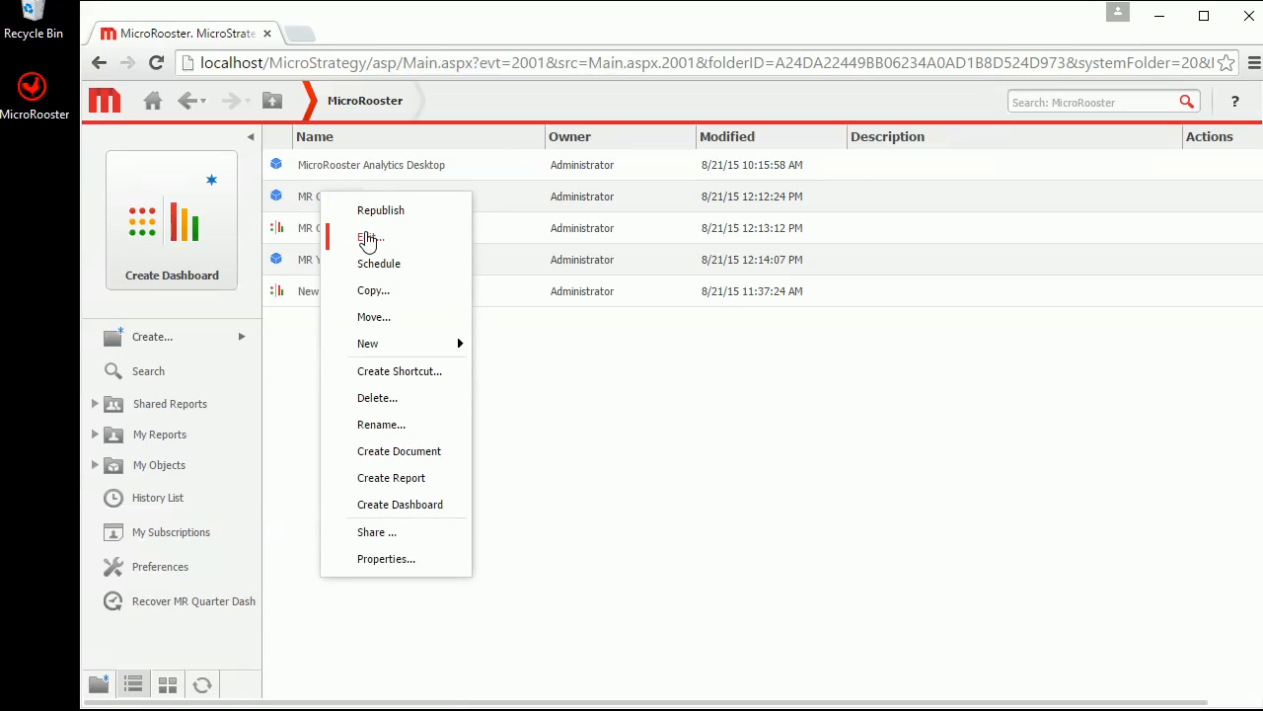
pyautogui.click(368, 240)
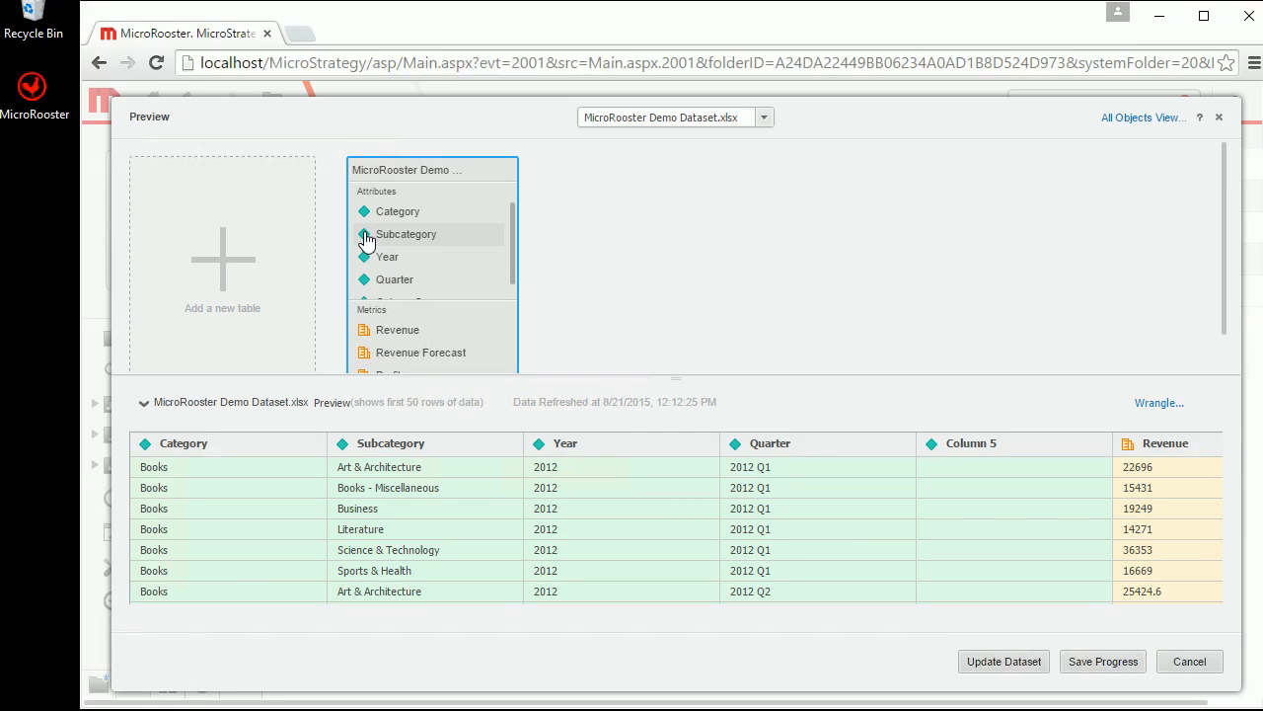
pyautogui.click(214, 271)
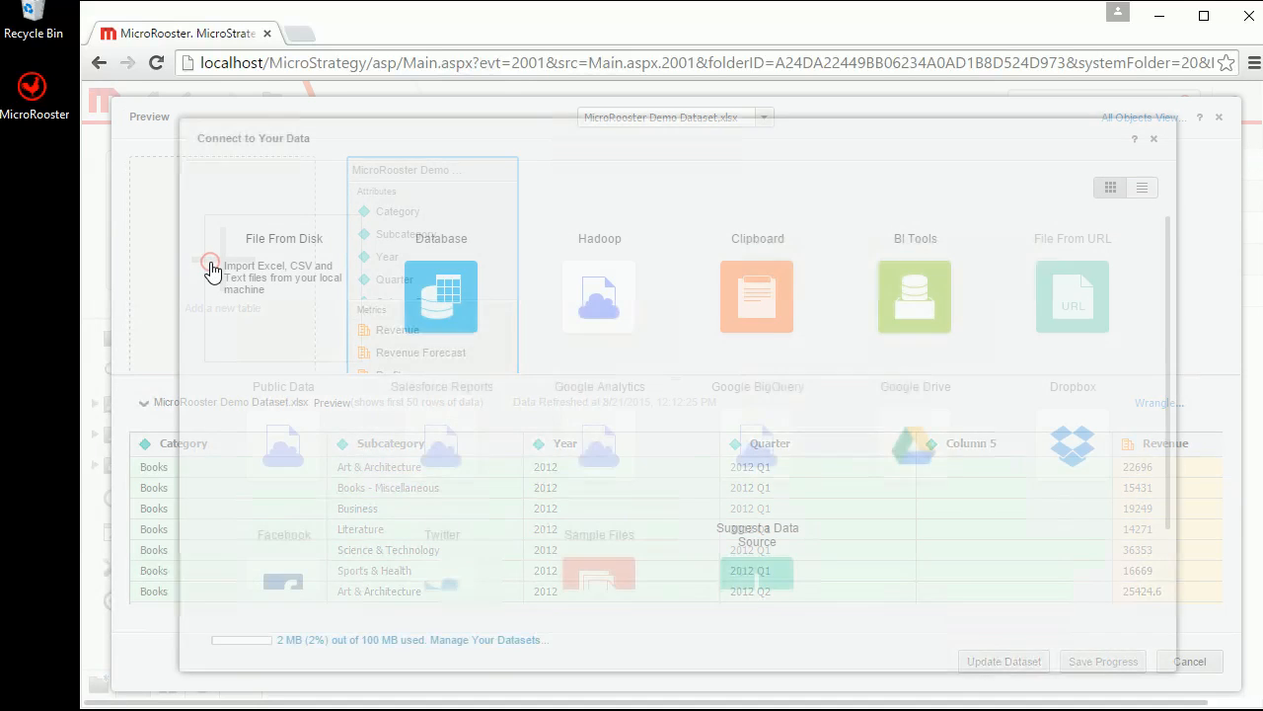
pyautogui.click(268, 284)
pyautogui.click(638, 514)
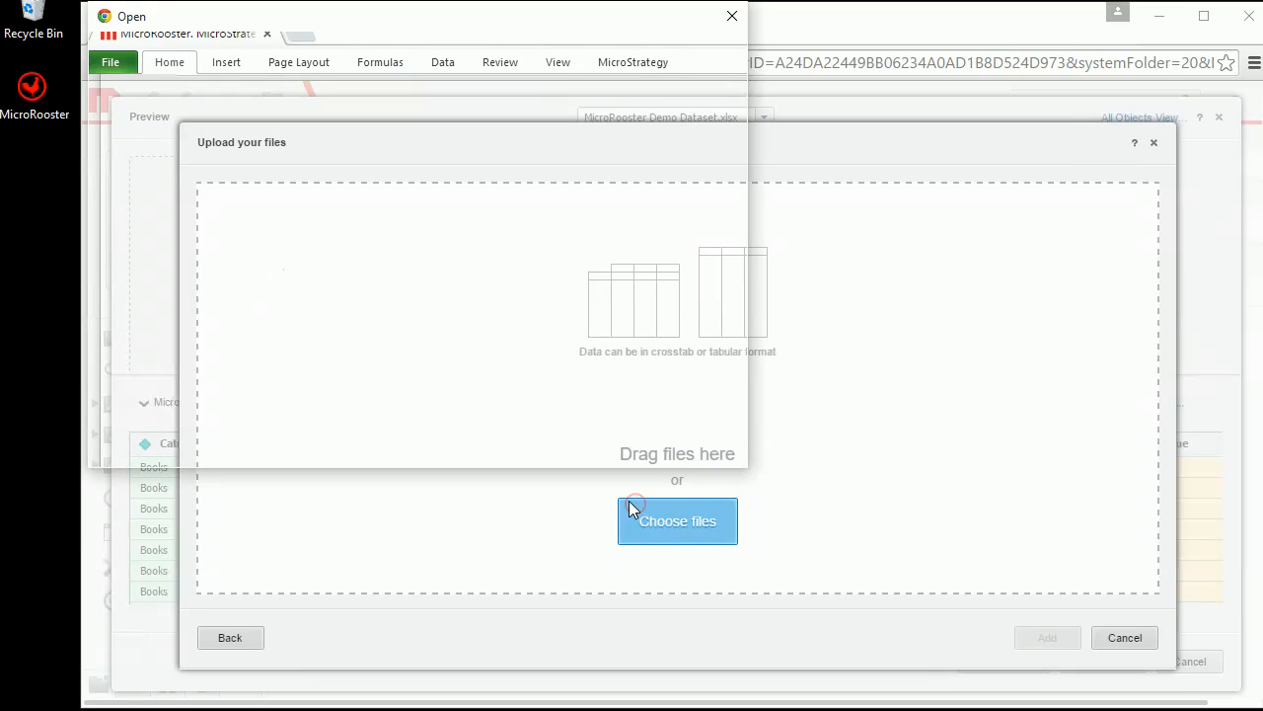
pyautogui.click(325, 188)
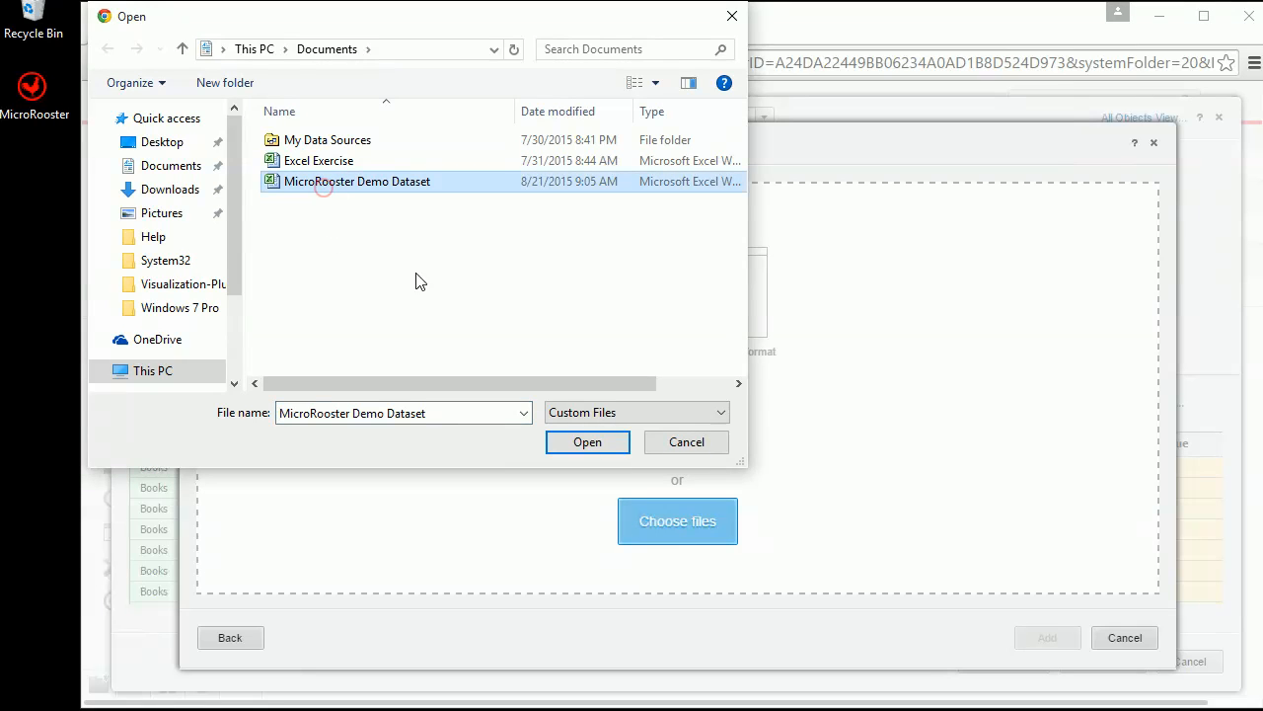
pyautogui.click(557, 434)
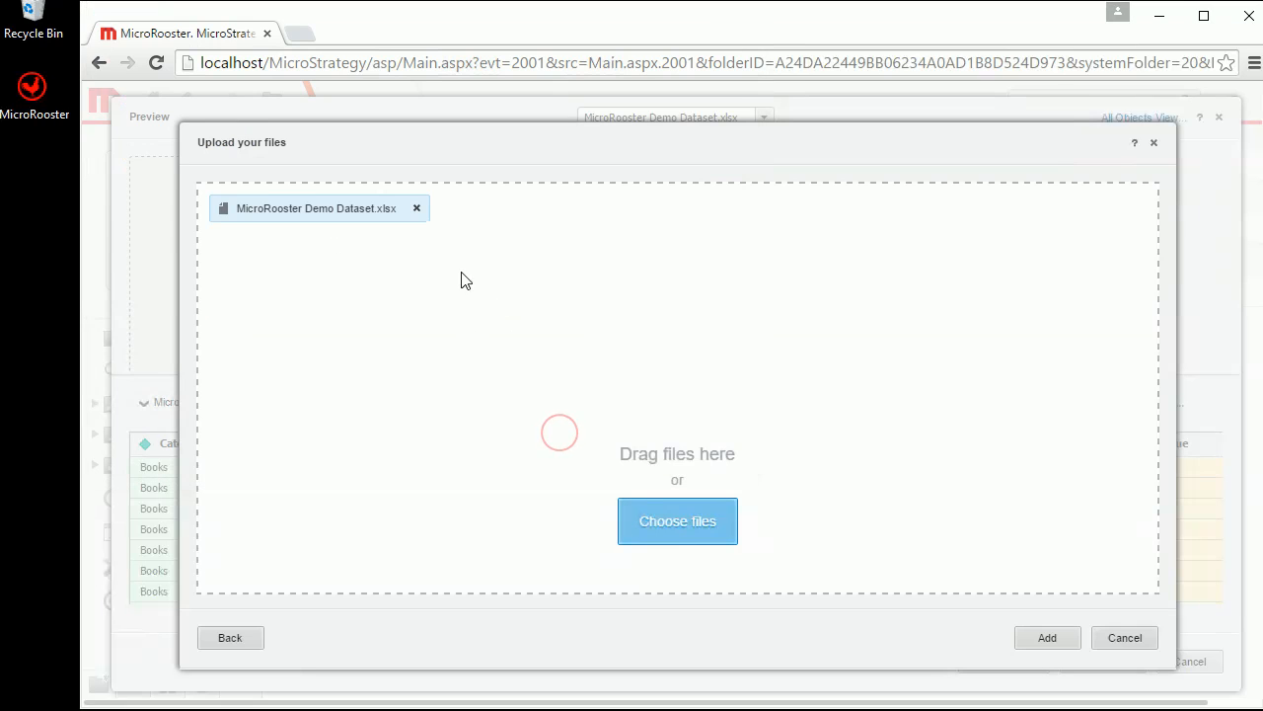
pyautogui.click(1027, 634)
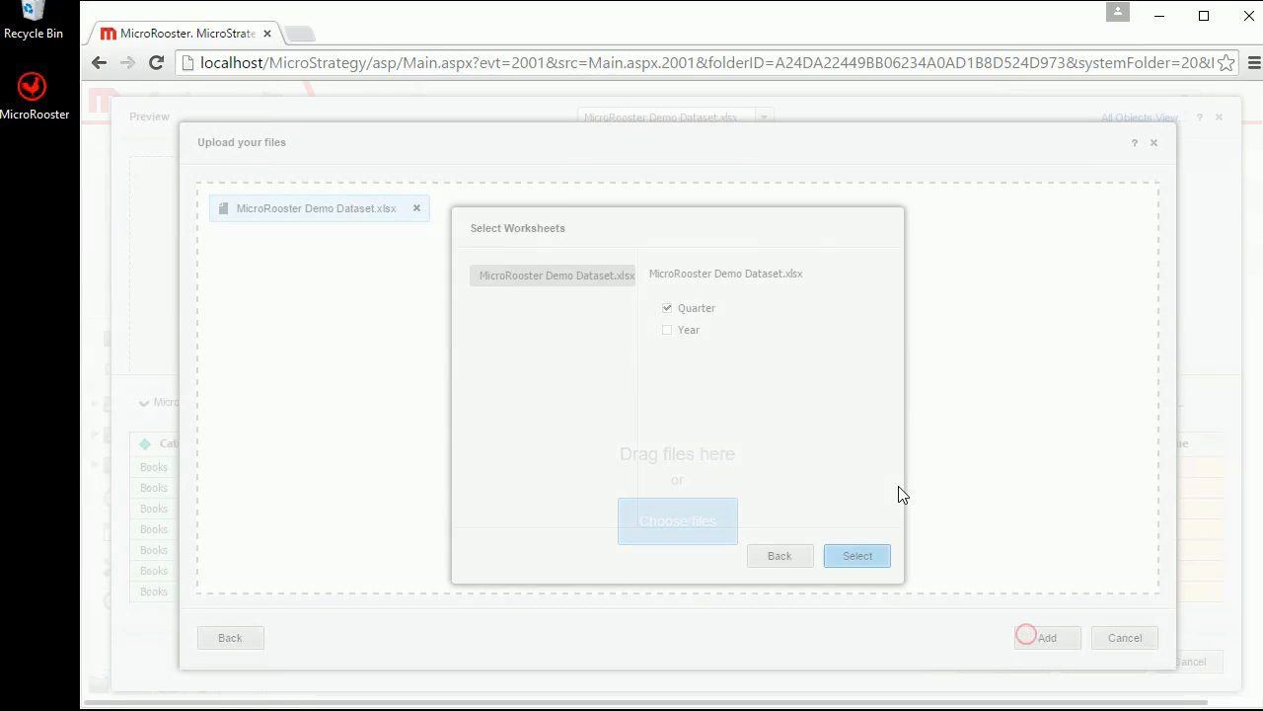
# - Import the workbook's Year worksheet as the cube's second table and update the dataset
pyautogui.click(634, 330)
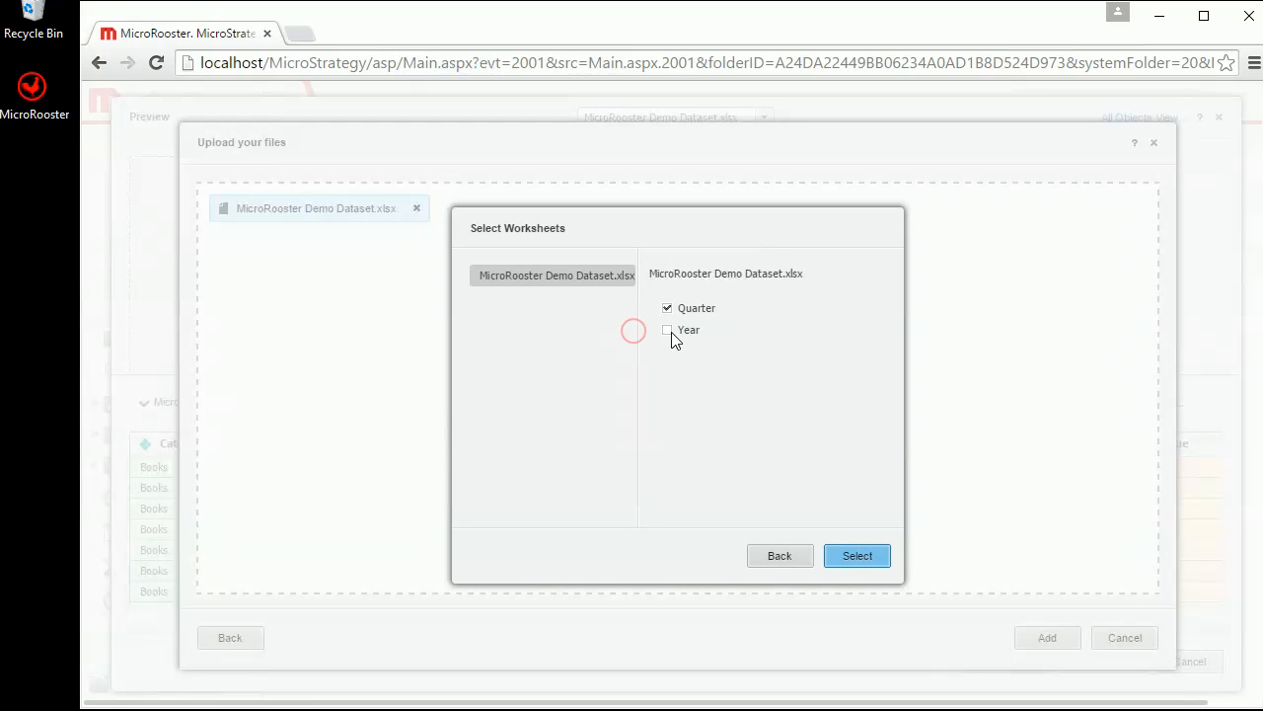
pyautogui.click(668, 332)
pyautogui.click(859, 559)
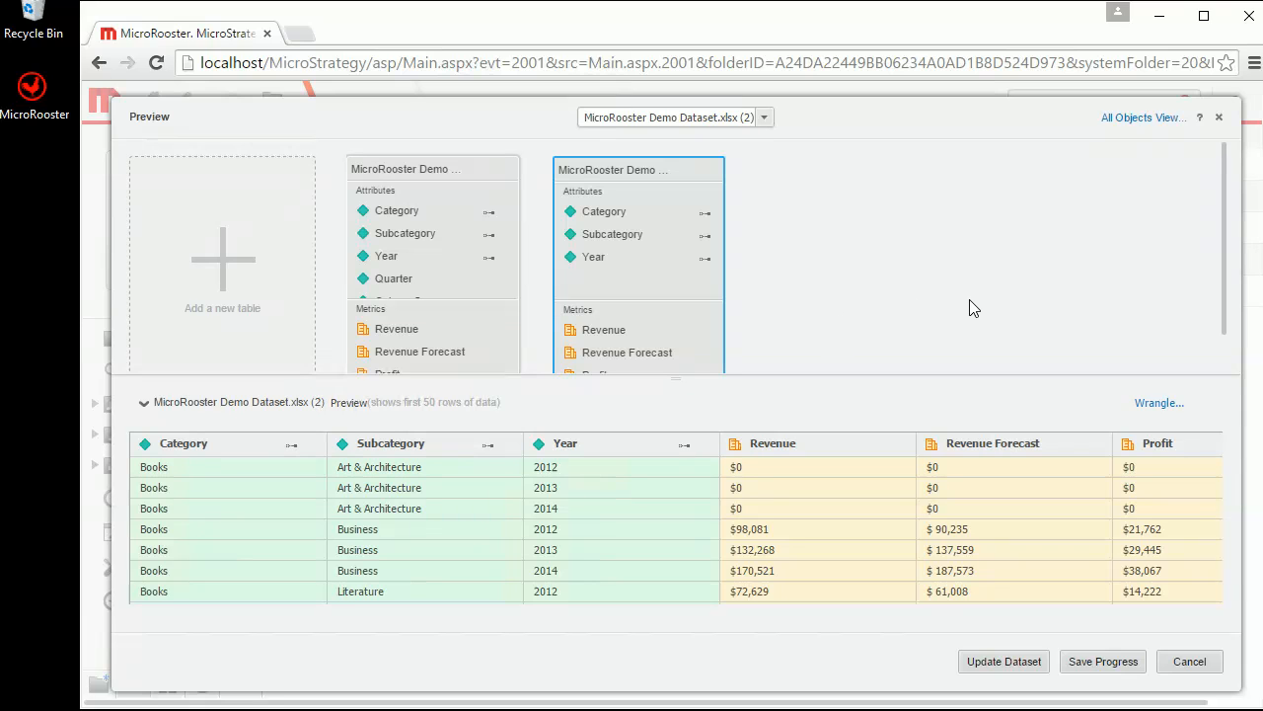
pyautogui.click(994, 668)
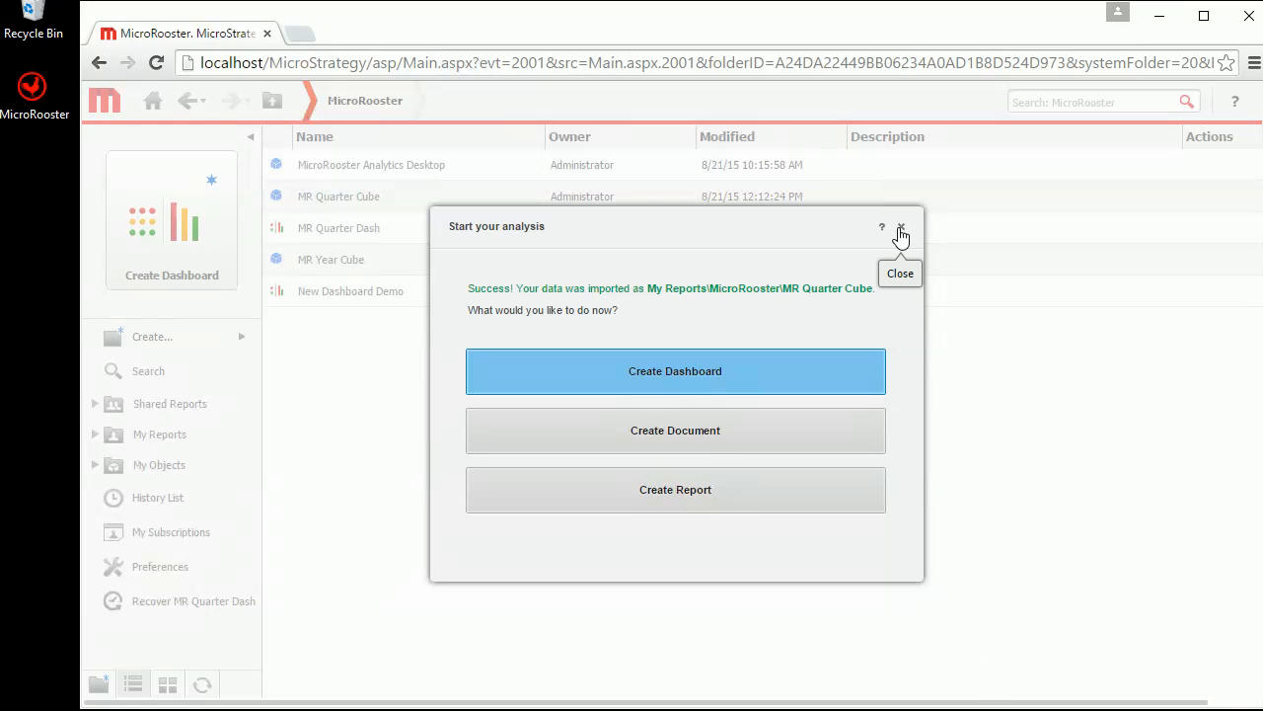
# - Create a dashboard from the updated cube with a grid of Category, Subcategory, Year and Profit, and insert Quarter between Year and Profit
pyautogui.click(672, 378)
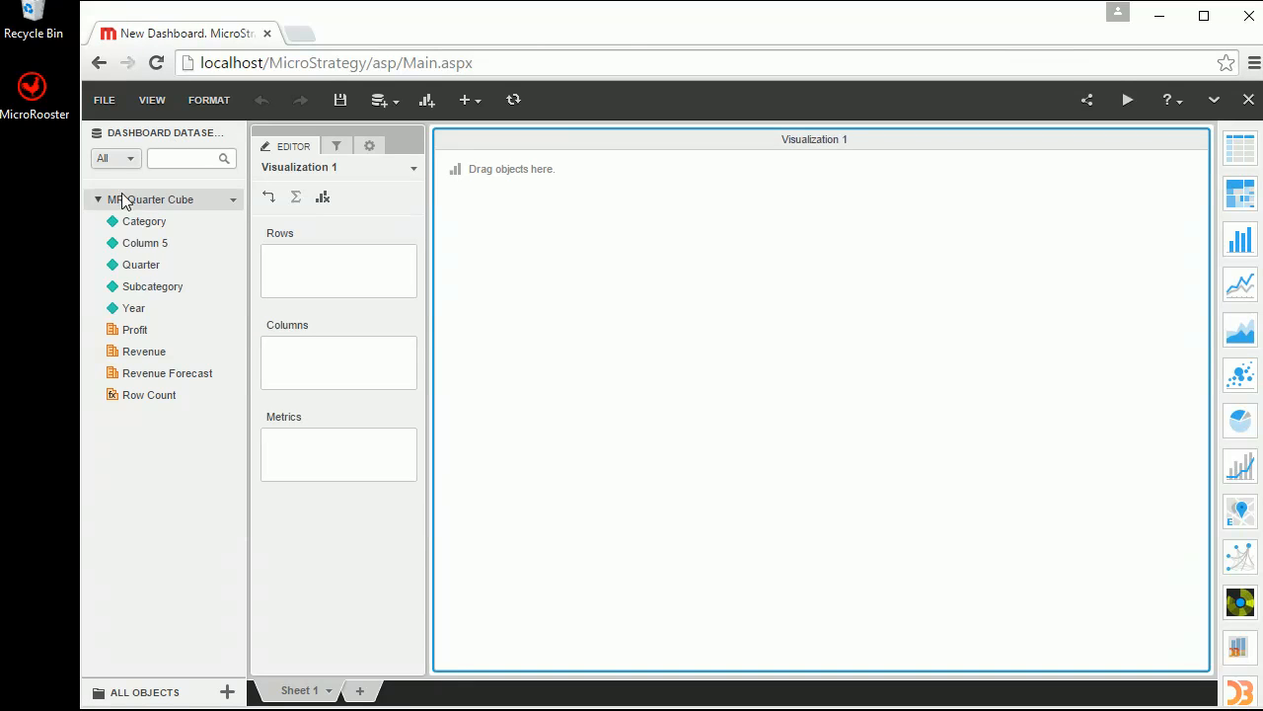
pyautogui.moveTo(133, 223); pyautogui.dragTo(451, 246)
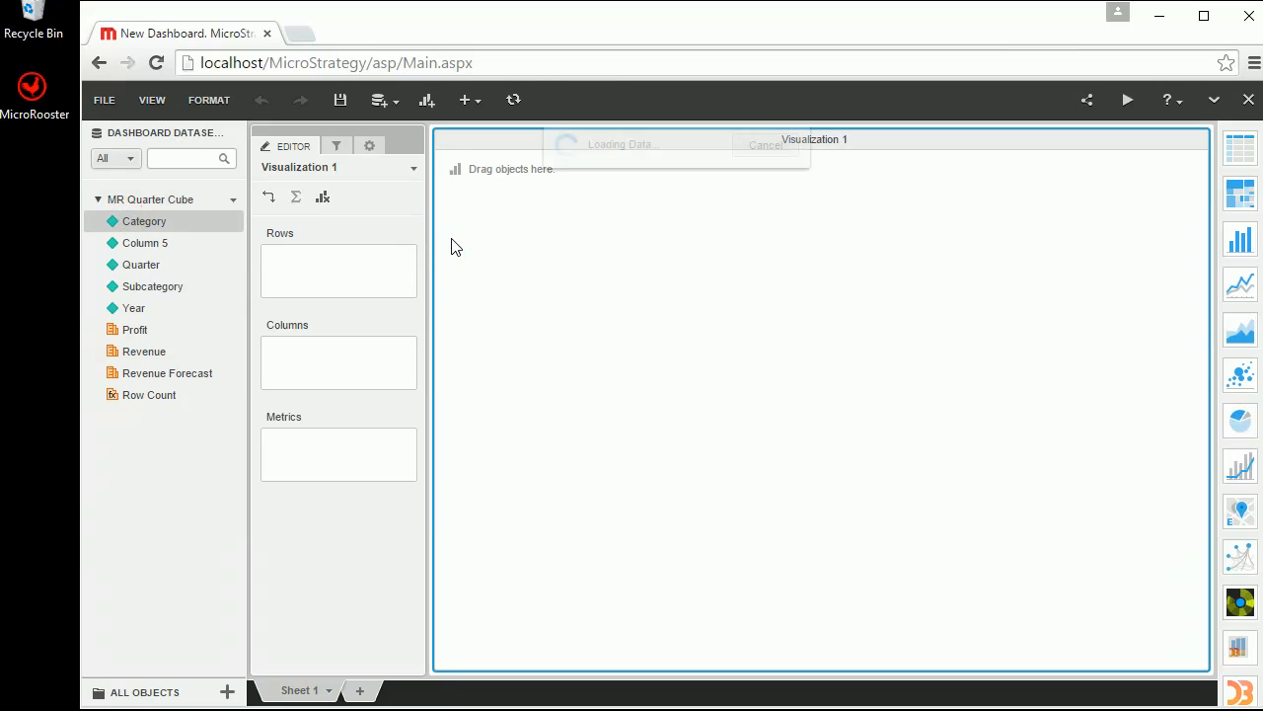
pyautogui.doubleClick(162, 286)
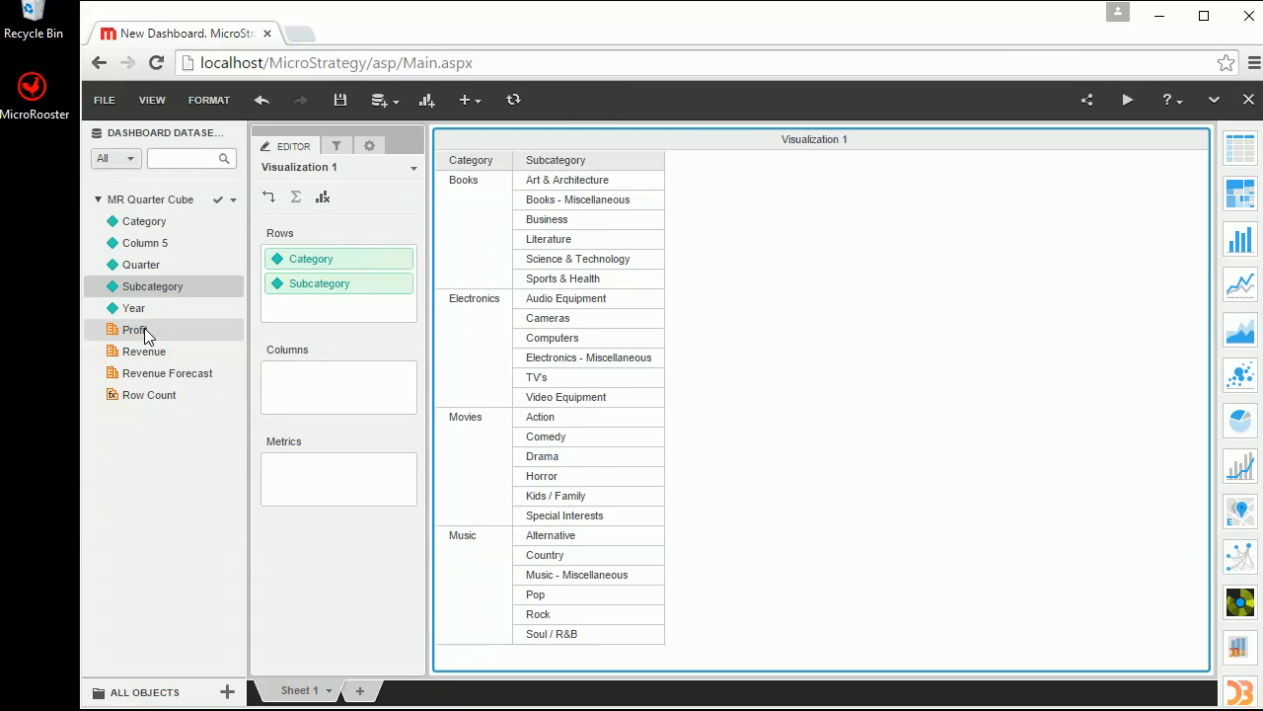
pyautogui.doubleClick(135, 312)
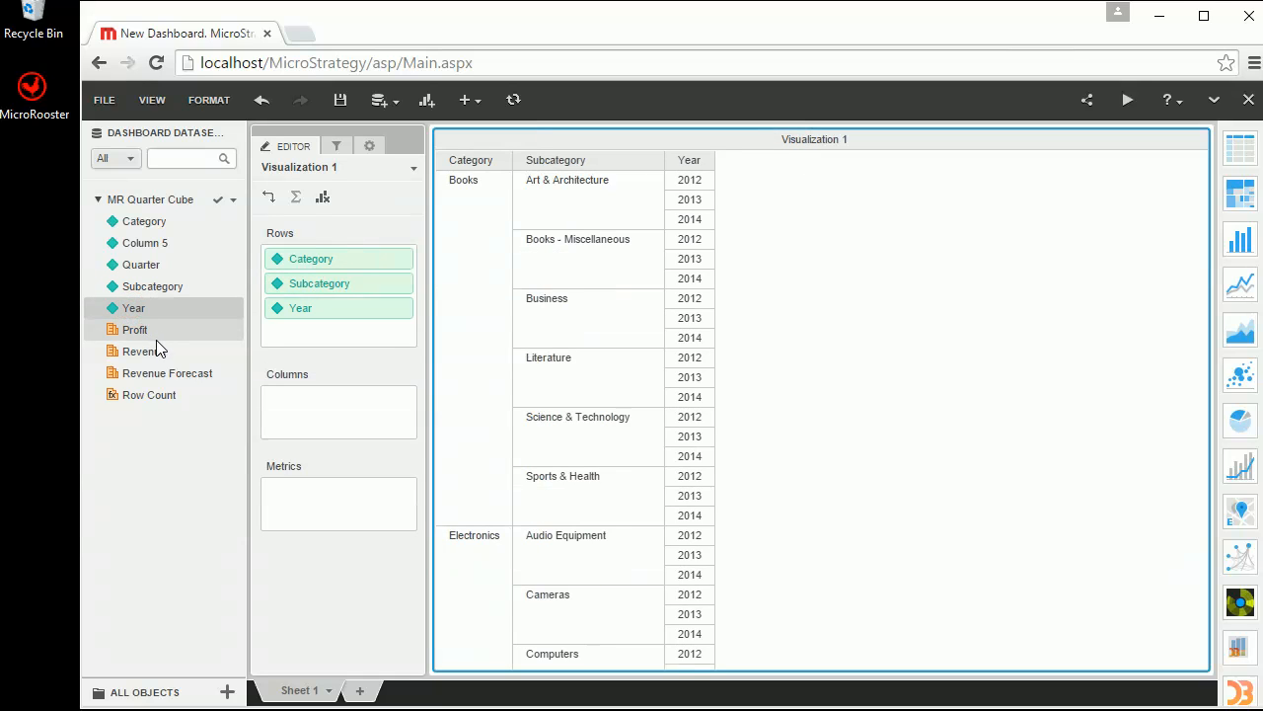
pyautogui.click(150, 337)
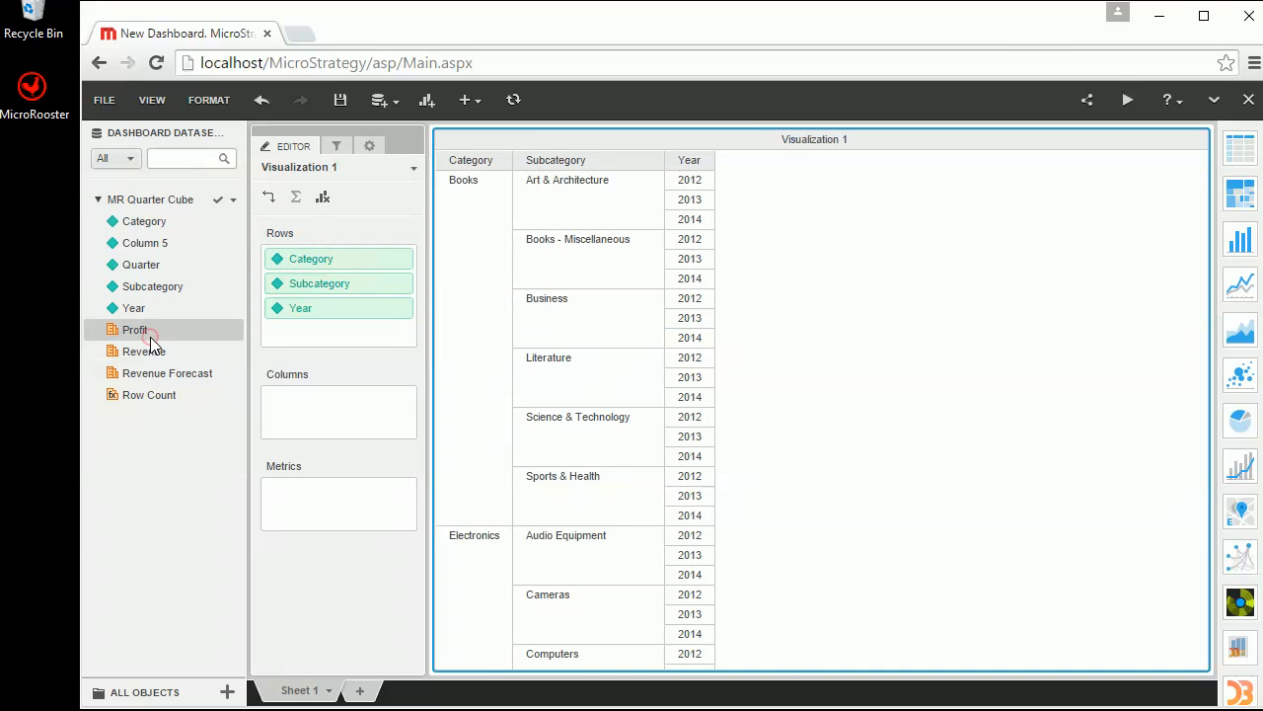
pyautogui.doubleClick(150, 336)
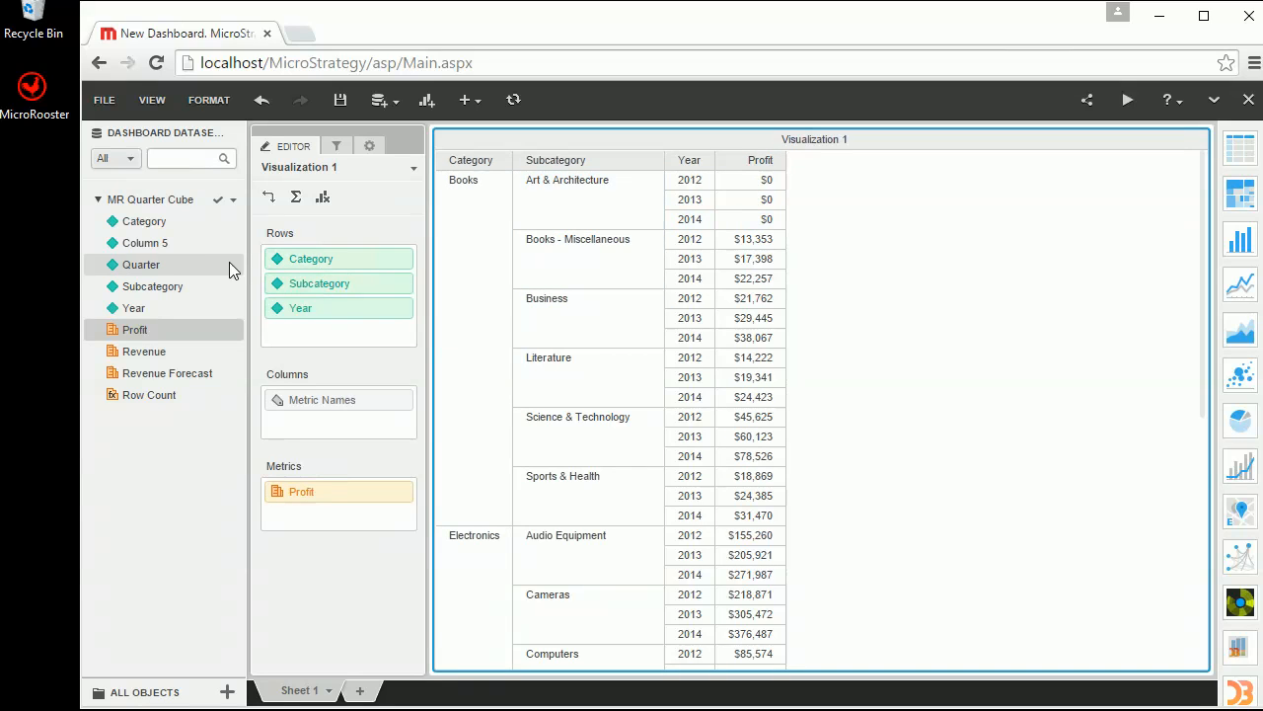
pyautogui.moveTo(158, 262); pyautogui.dragTo(698, 247)
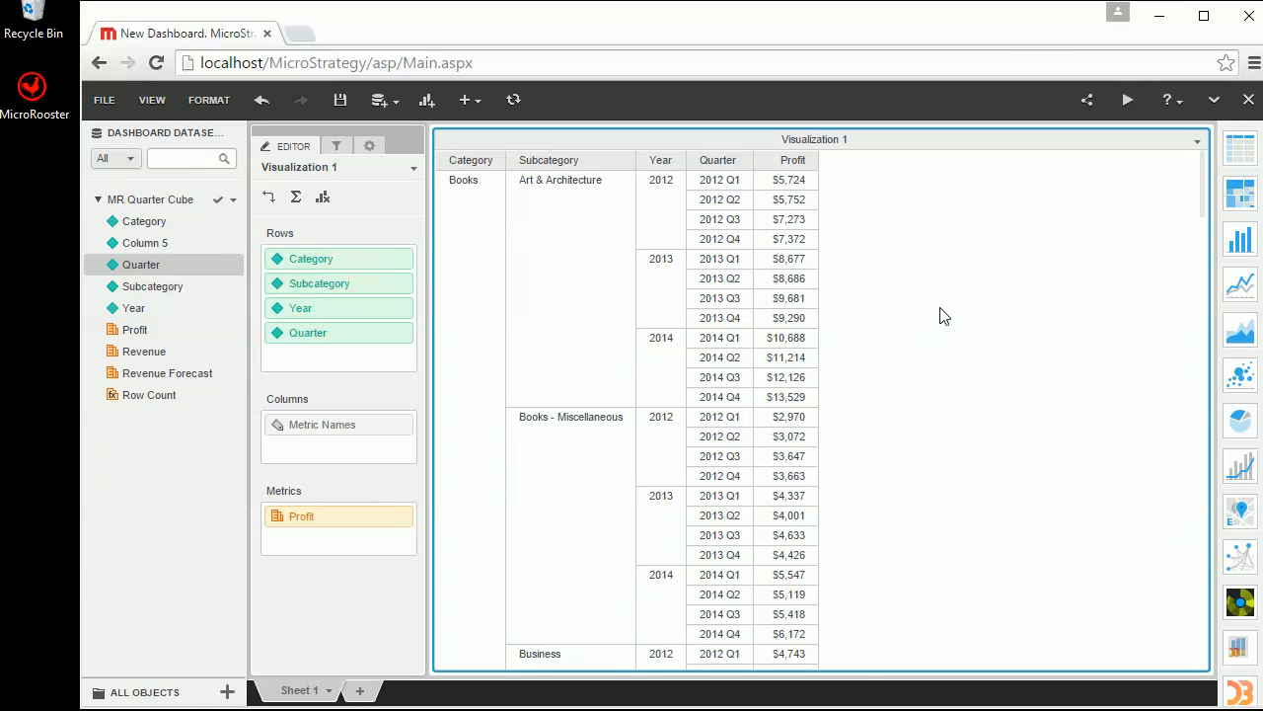
# - Close the dashboard and save it as MR blended Cube in the MicroRooster folder
pyautogui.click(1249, 98)
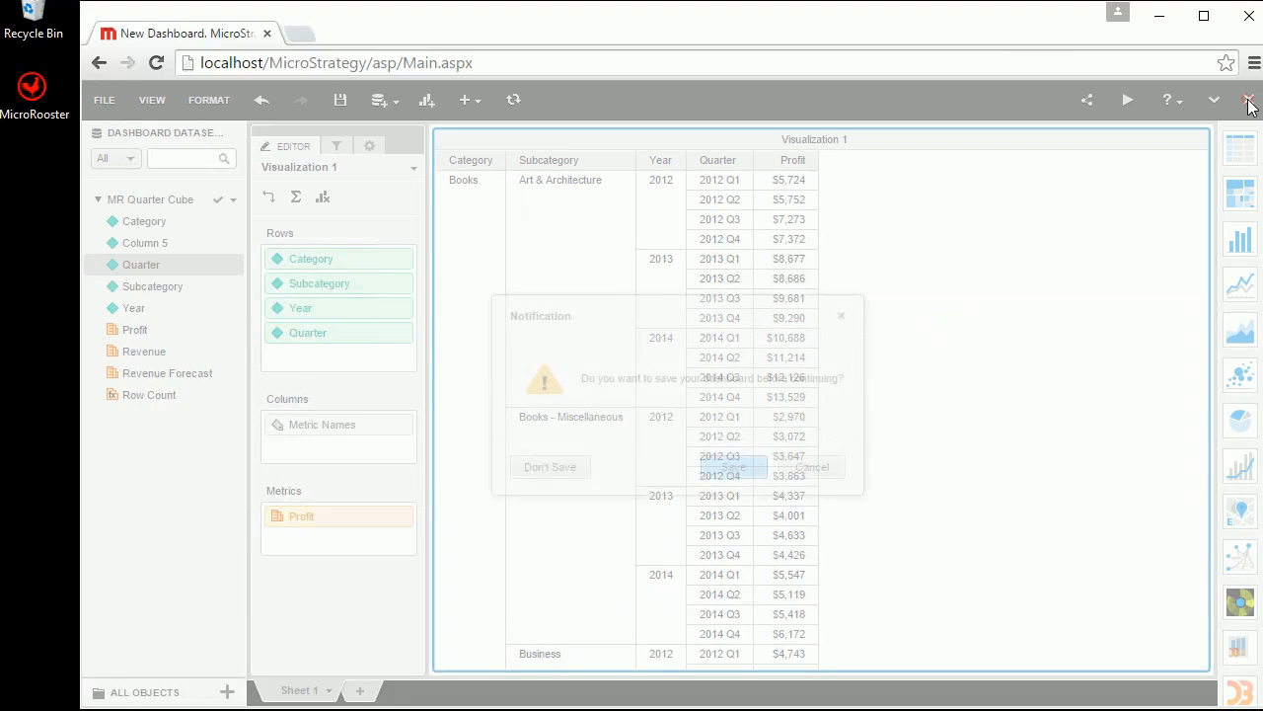
pyautogui.click(706, 474)
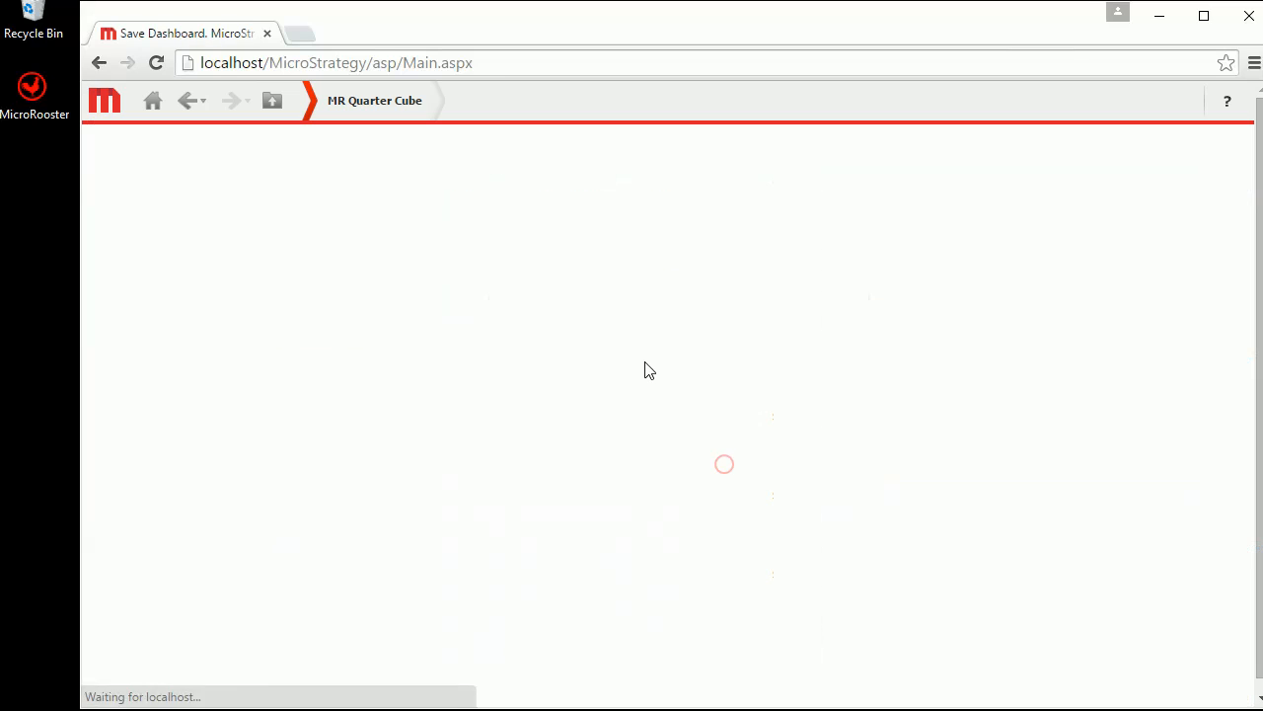
pyautogui.click(561, 446)
pyautogui.press('BackSpace')
pyautogui.write('blended Cube')
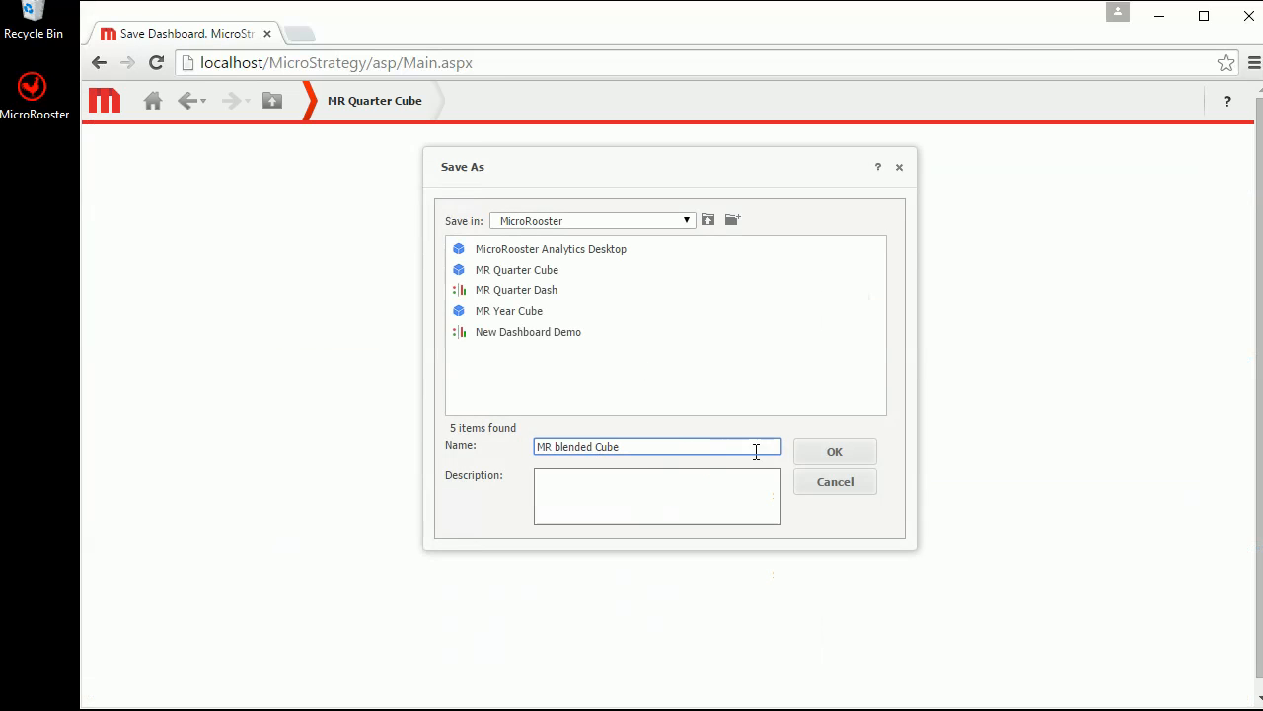
pyautogui.click(846, 451)
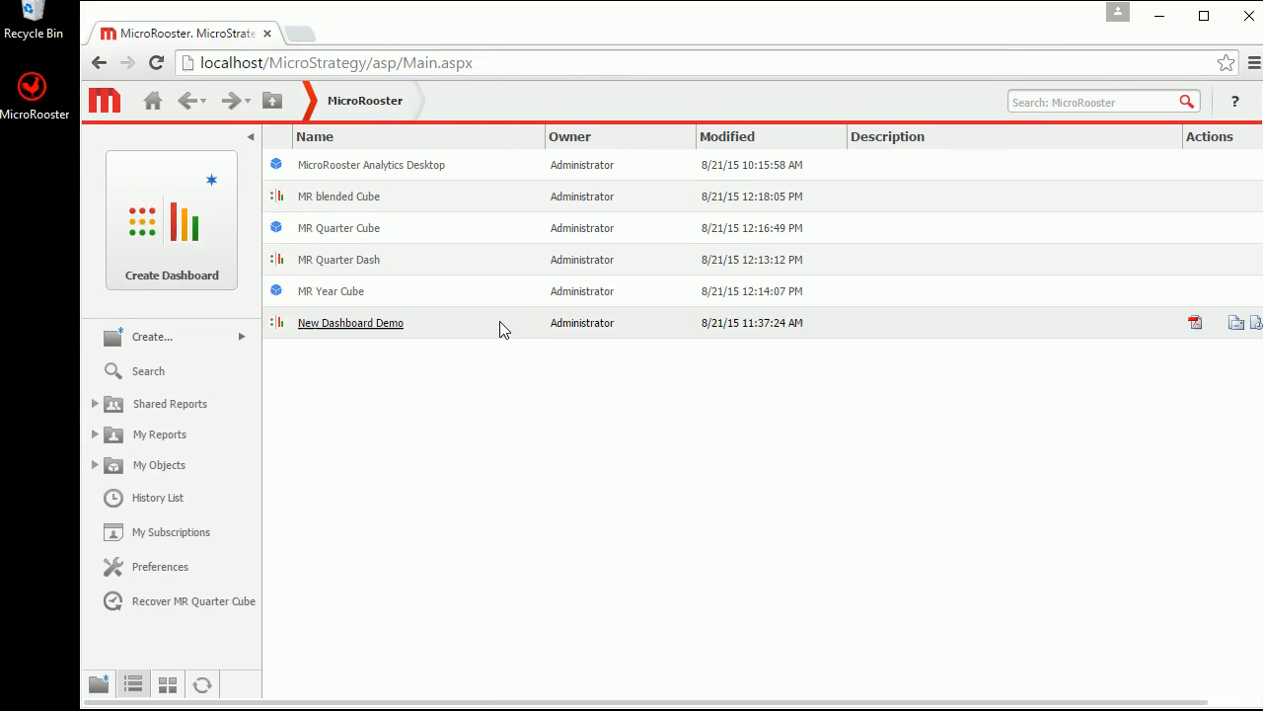
# - Republish MR Year Cube from MicroRooster Demo Dataset.xlsx using the Replace existing data refresh policy
pyautogui.rightClick(344, 285)
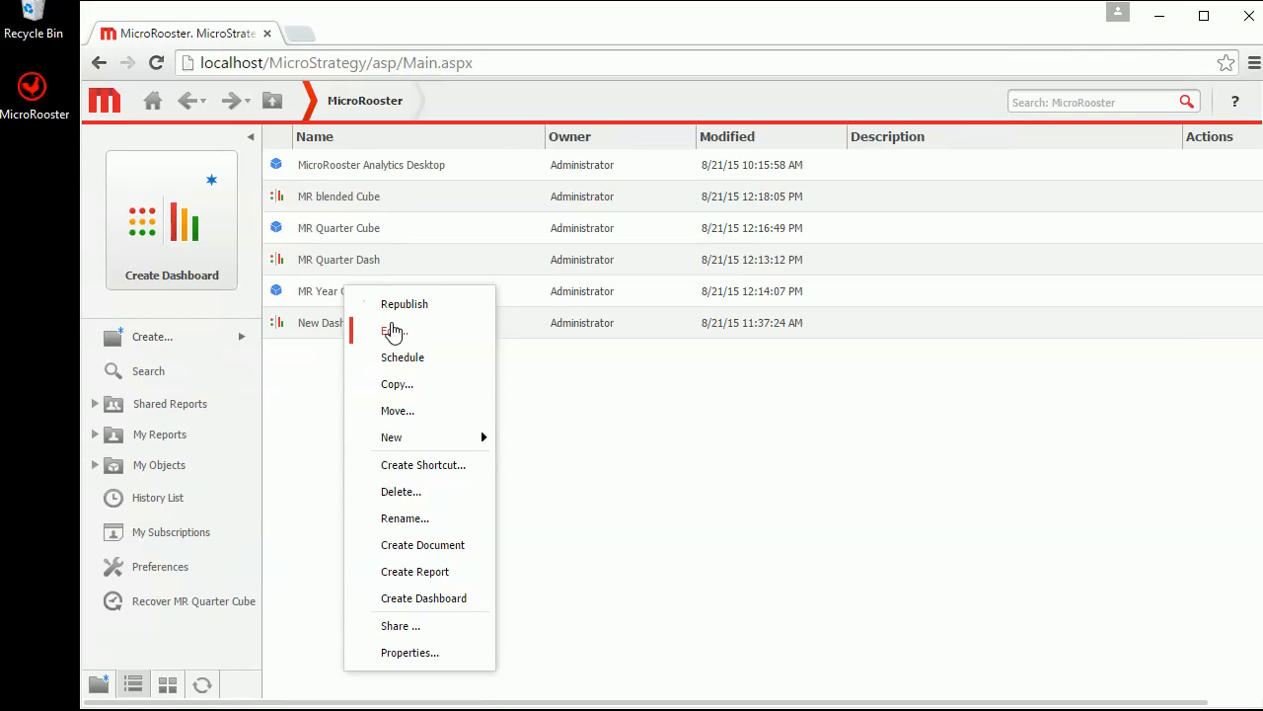
pyautogui.click(399, 306)
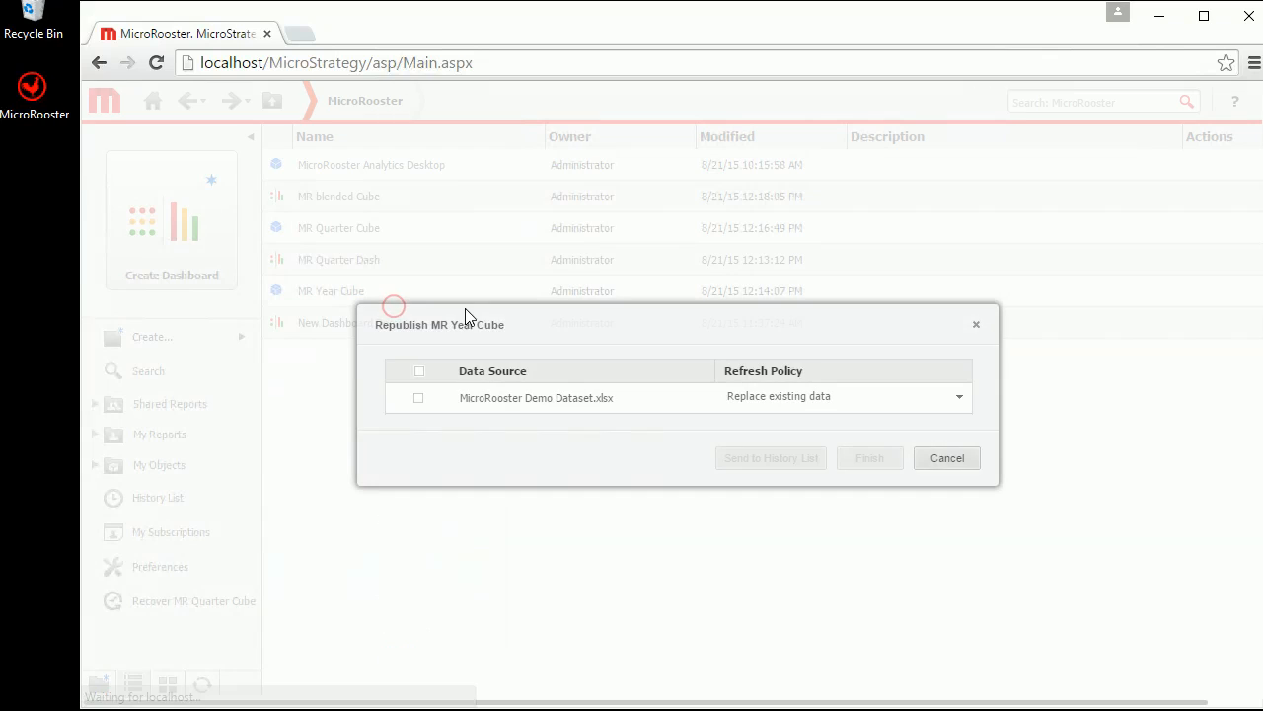
pyautogui.click(419, 375)
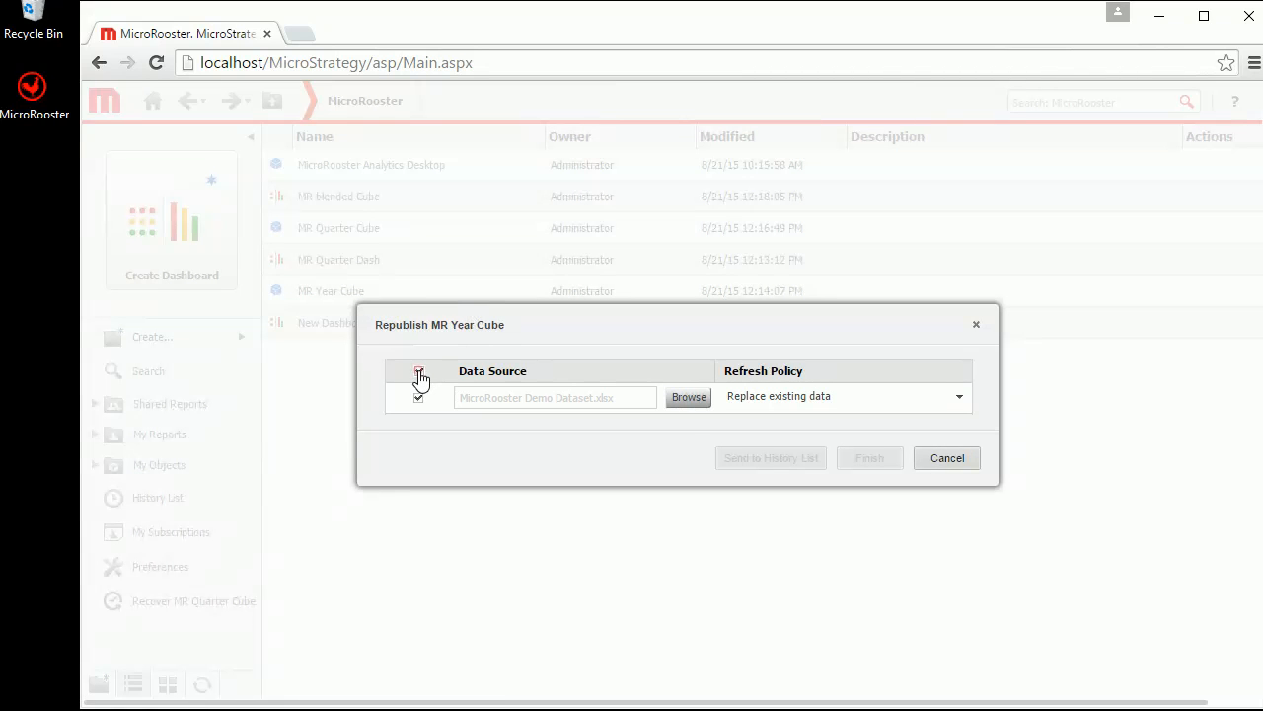
pyautogui.click(689, 398)
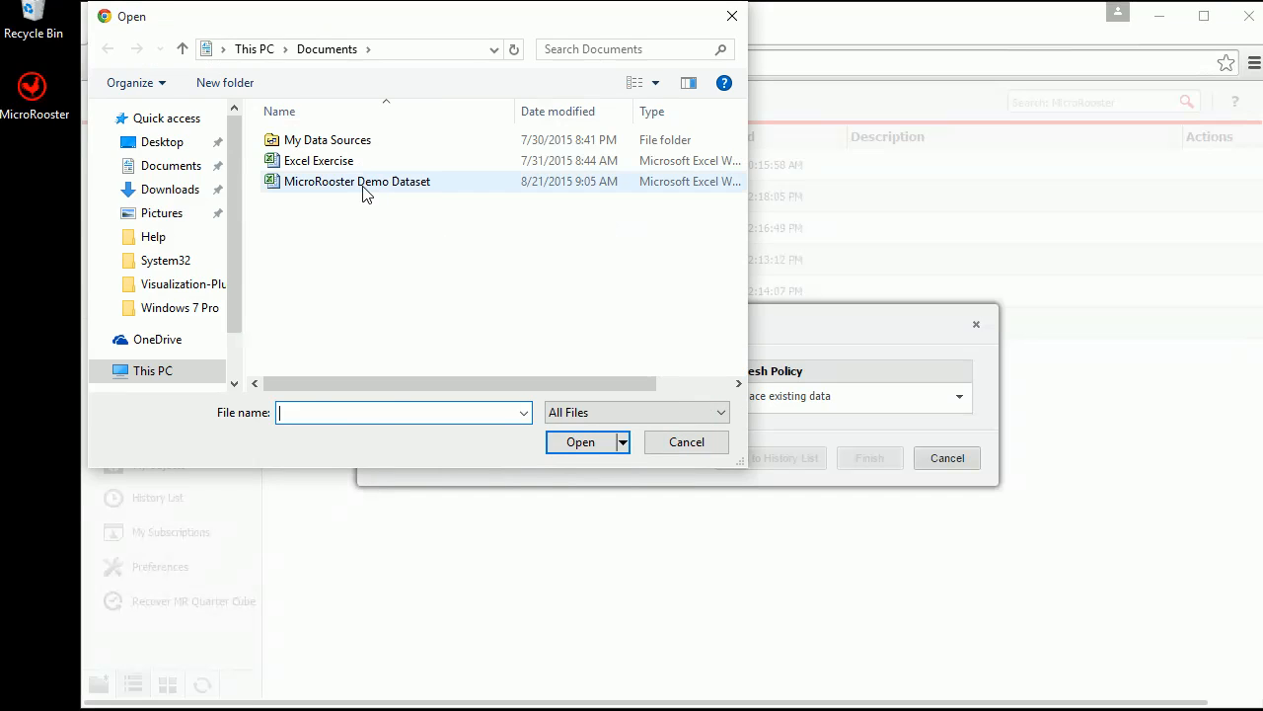
pyautogui.click(362, 192)
pyautogui.click(583, 441)
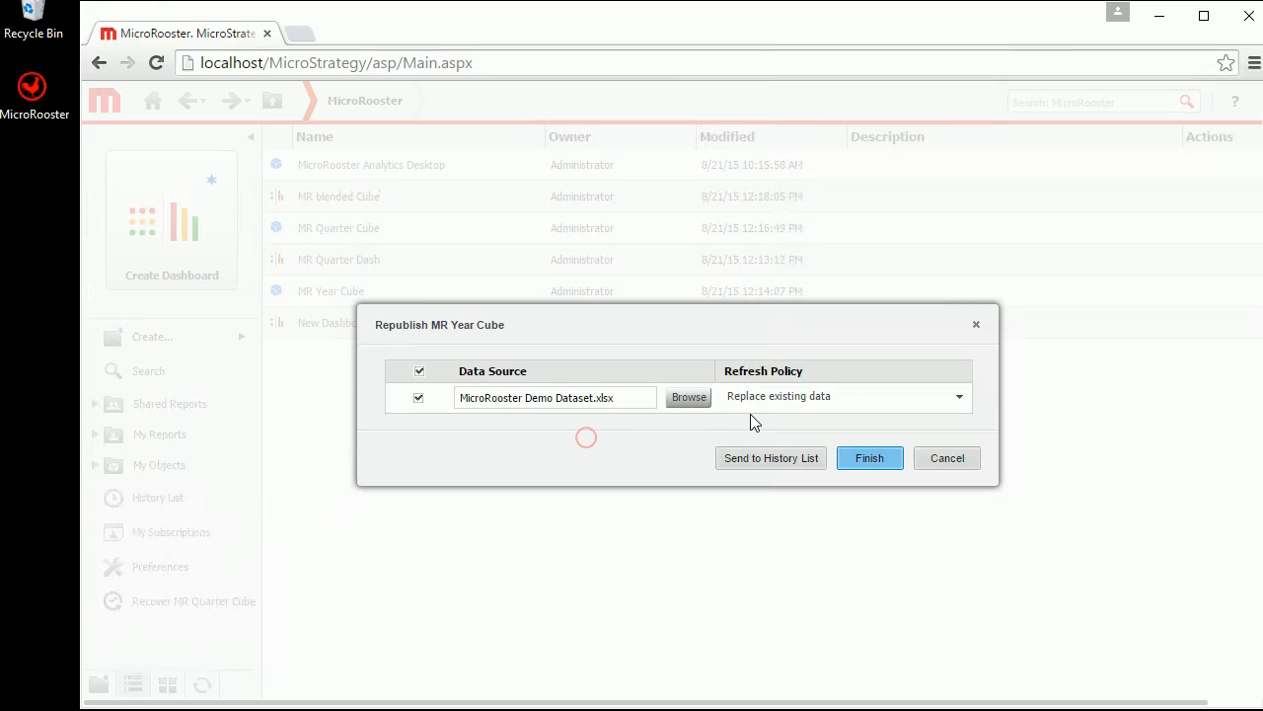
pyautogui.click(855, 454)
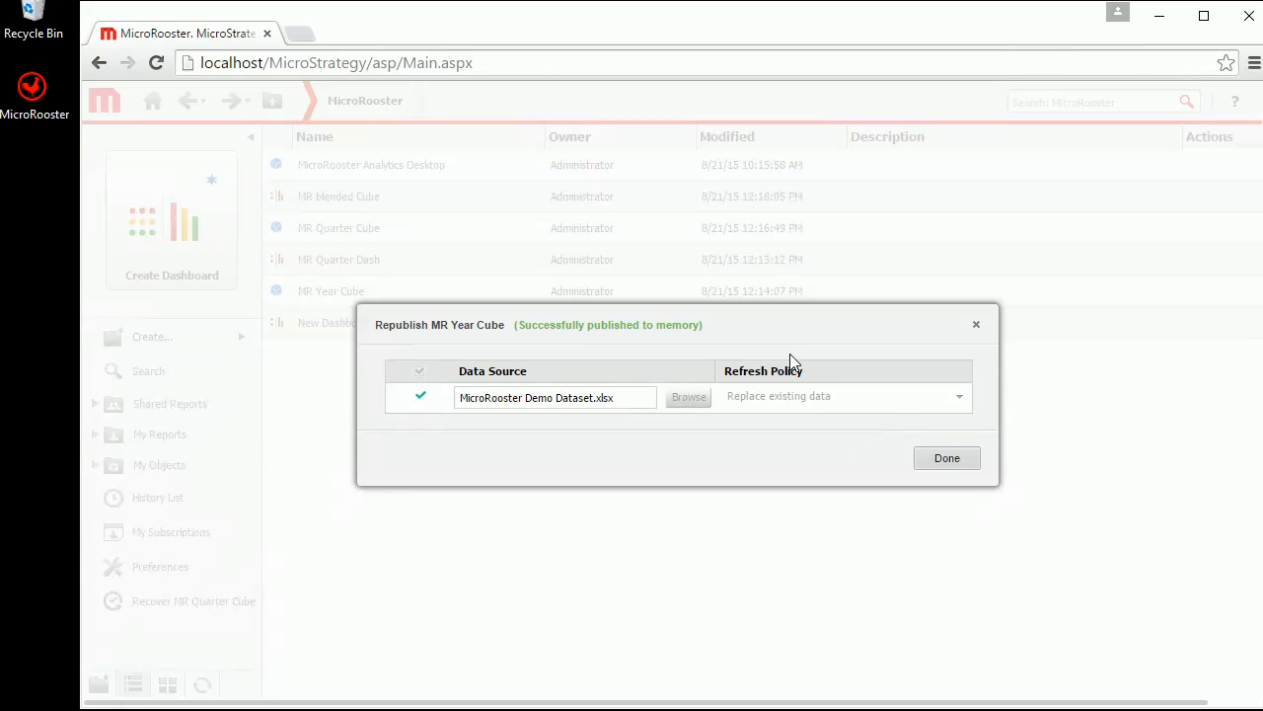
pyautogui.click(945, 459)
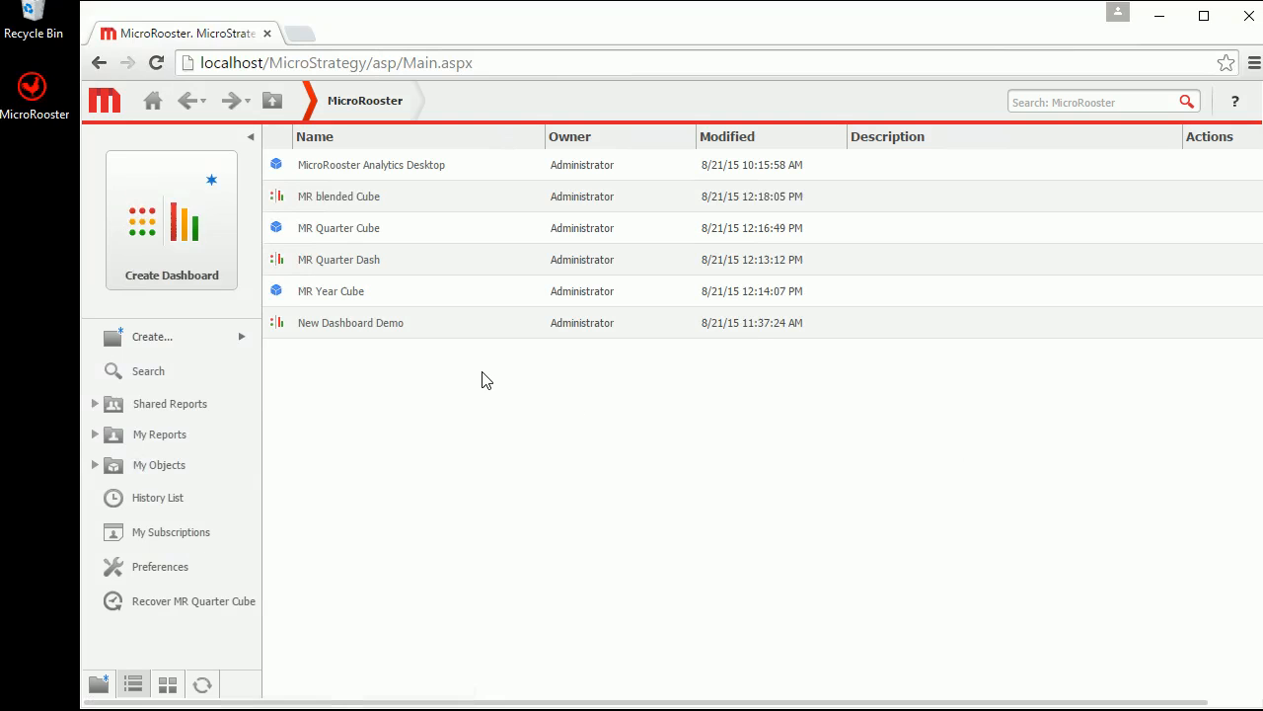
# - Edit MR Year Cube's table and choose MicroRooster Demo Dataset from Documents as its replacement source file
pyautogui.rightClick(353, 297)
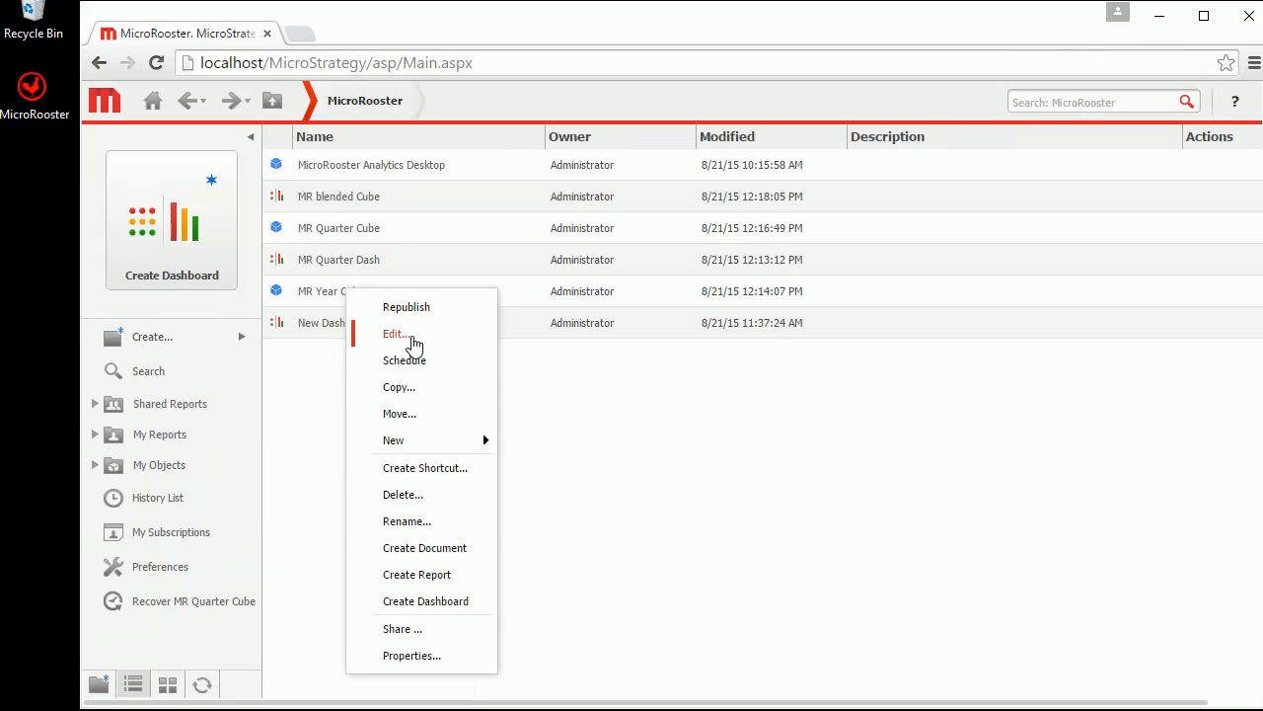
pyautogui.click(408, 333)
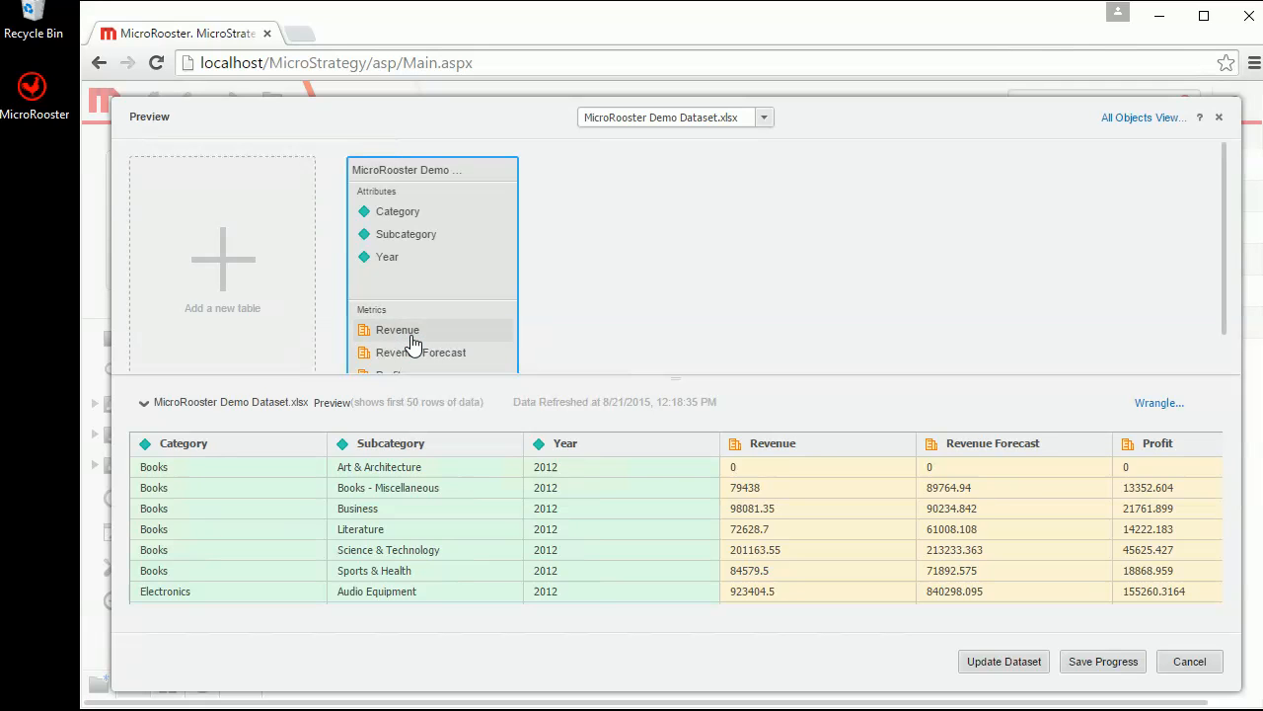
pyautogui.click(500, 171)
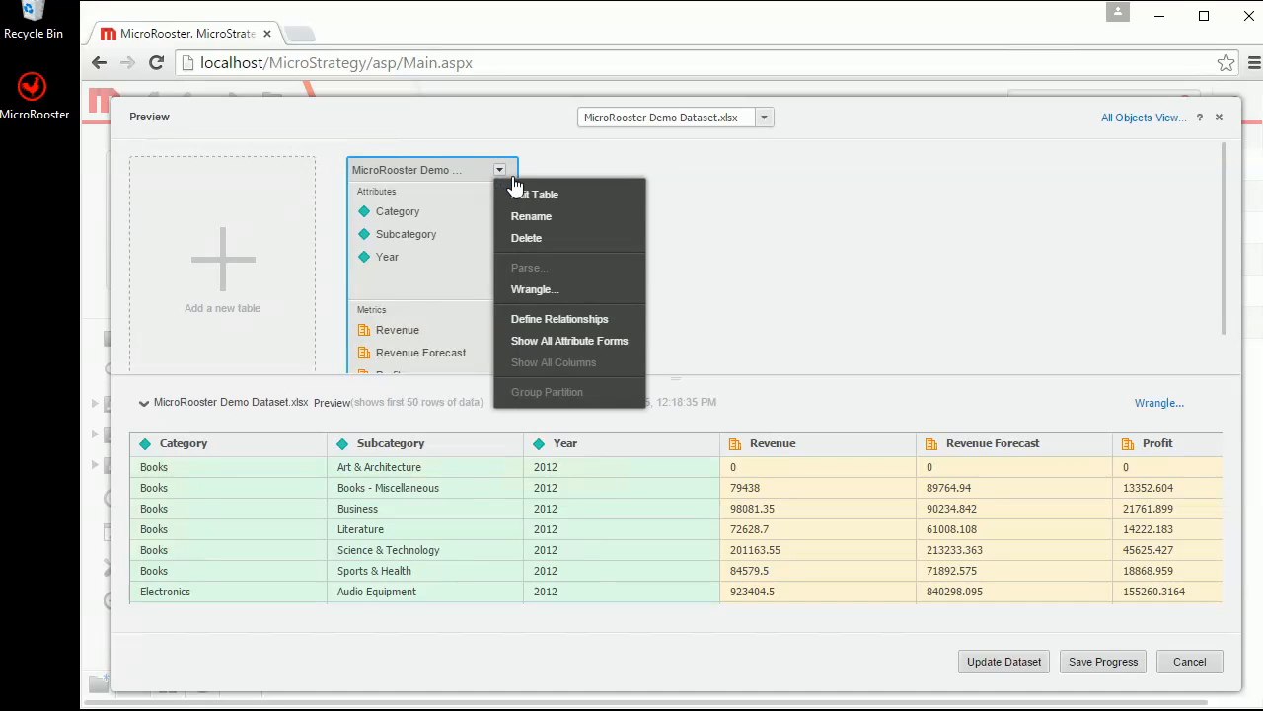
pyautogui.click(533, 194)
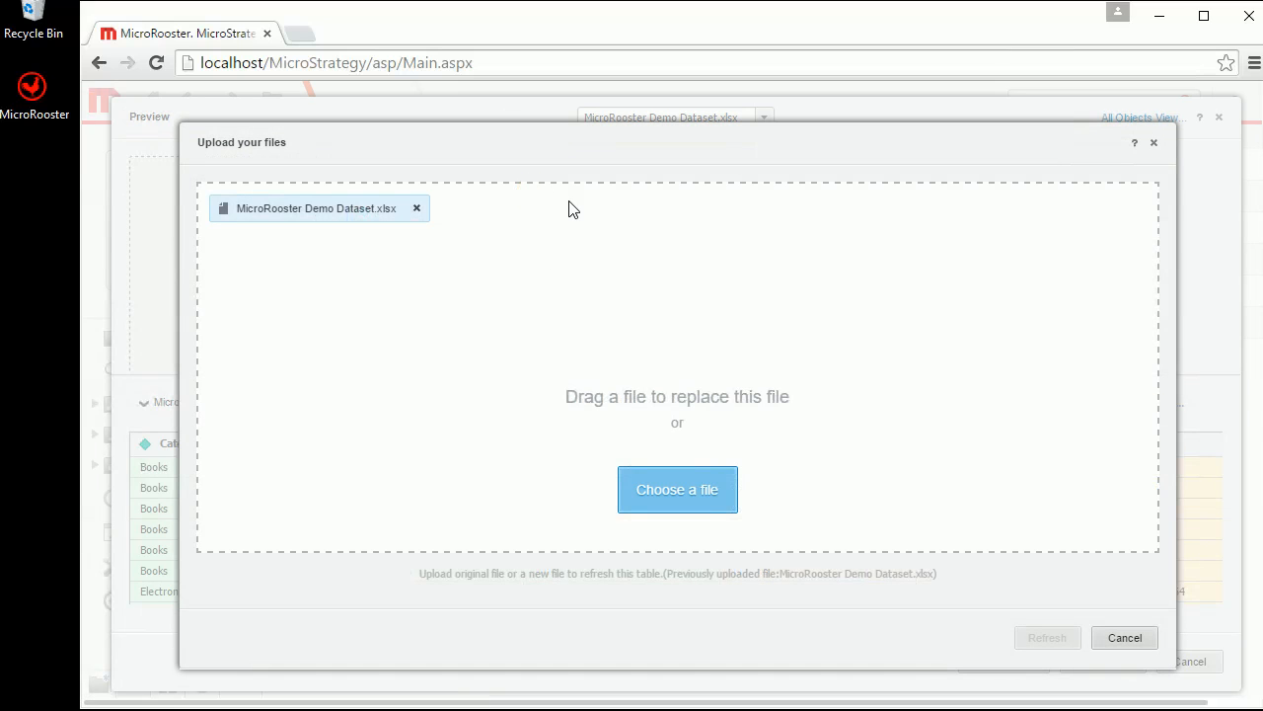
pyautogui.click(637, 504)
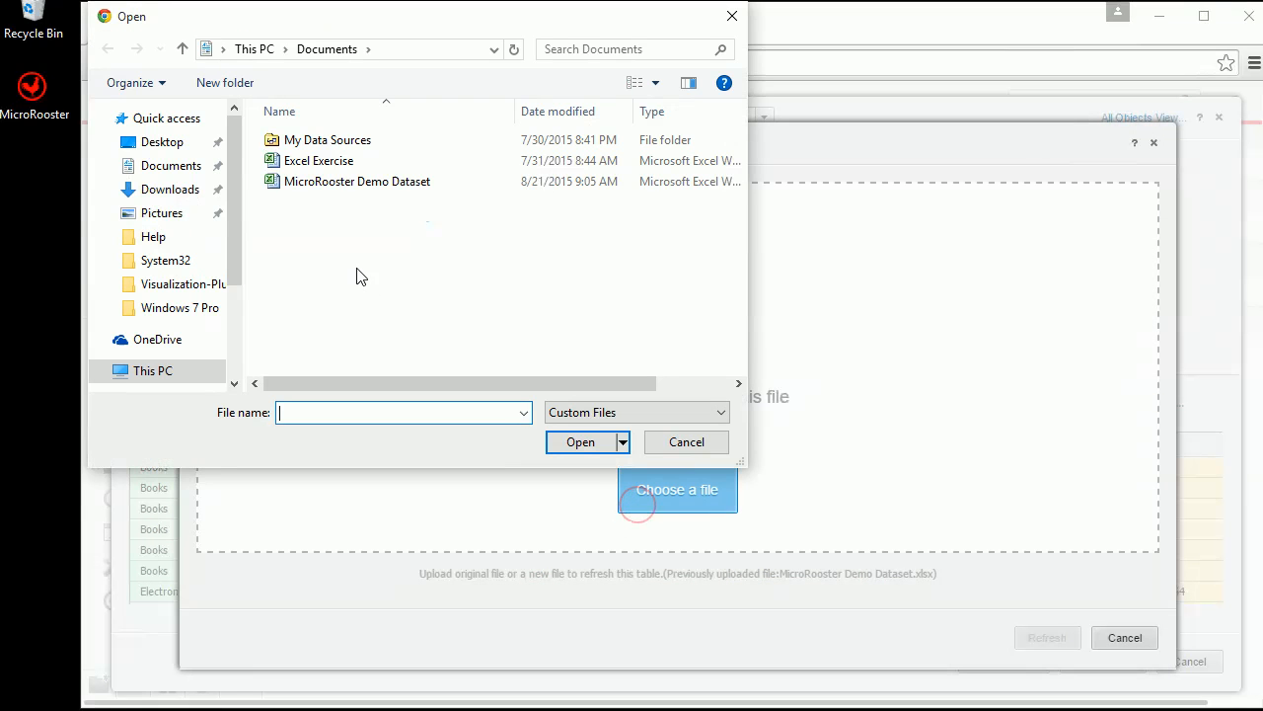
pyautogui.click(330, 183)
pyautogui.click(580, 442)
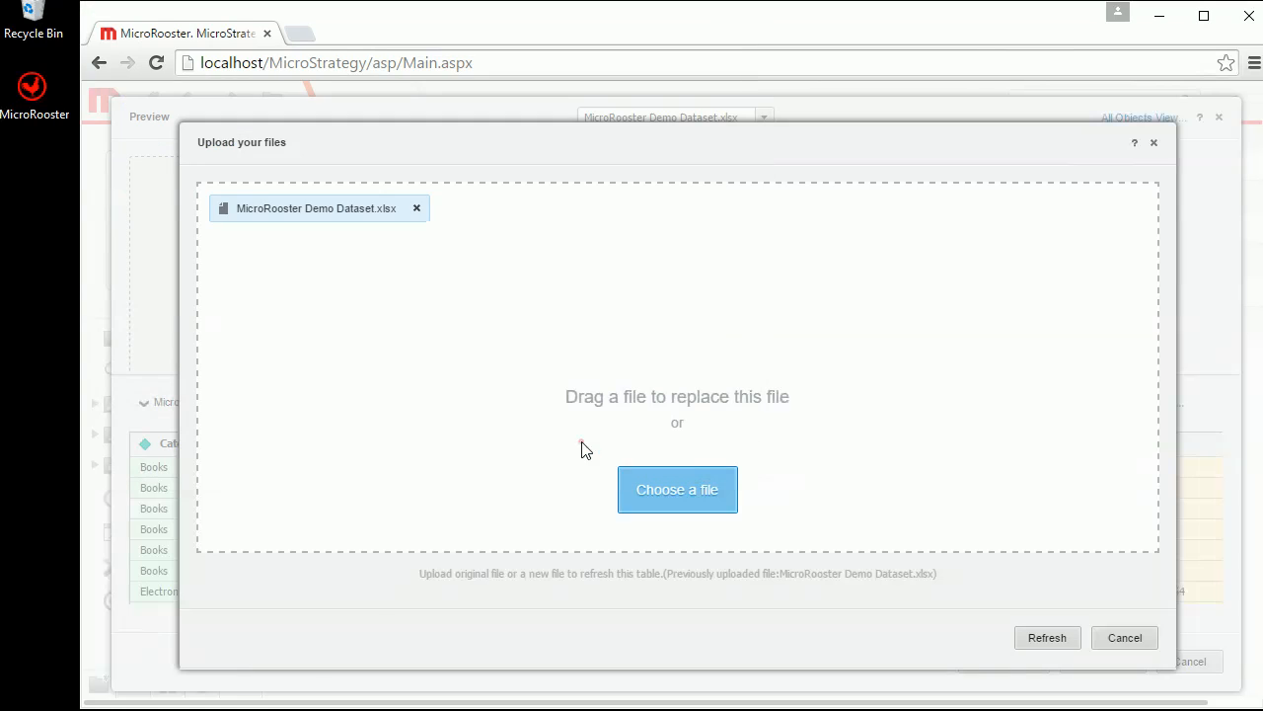
# - Refresh the table from the workbook's Quarter worksheet and update the dataset, closing the analysis options without creating anything
pyautogui.click(1020, 636)
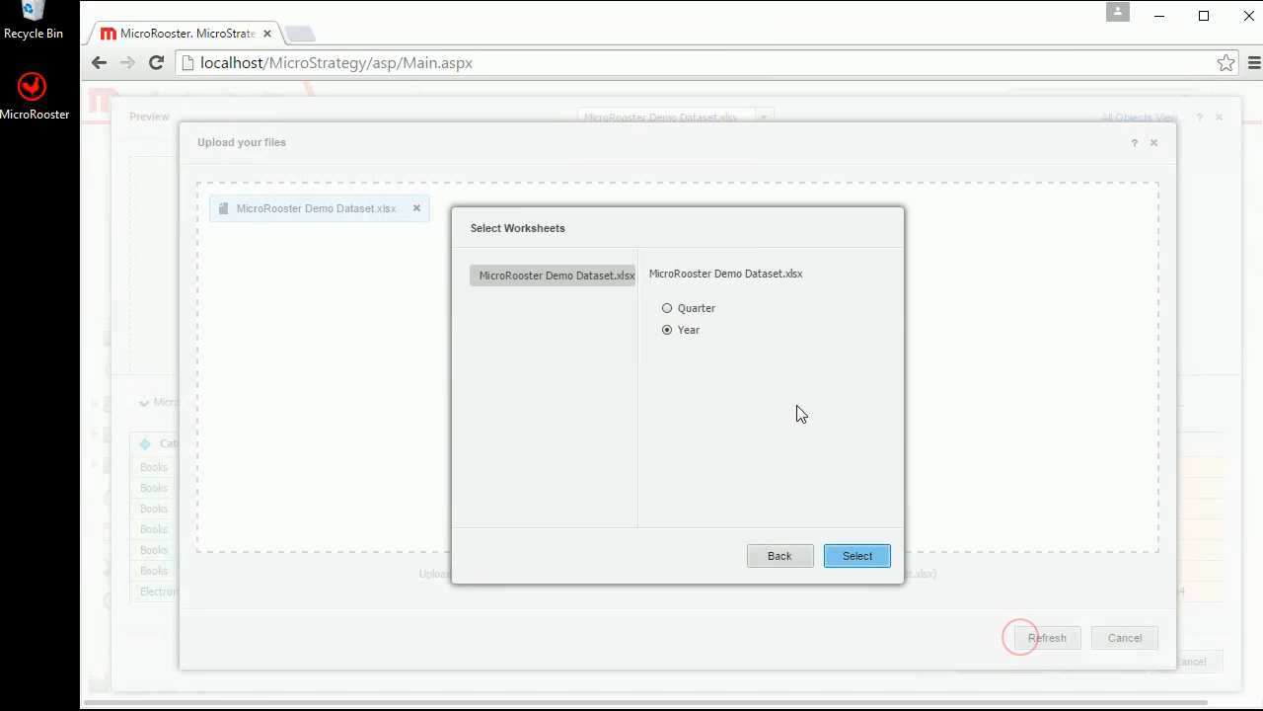
pyautogui.click(668, 308)
pyautogui.click(841, 556)
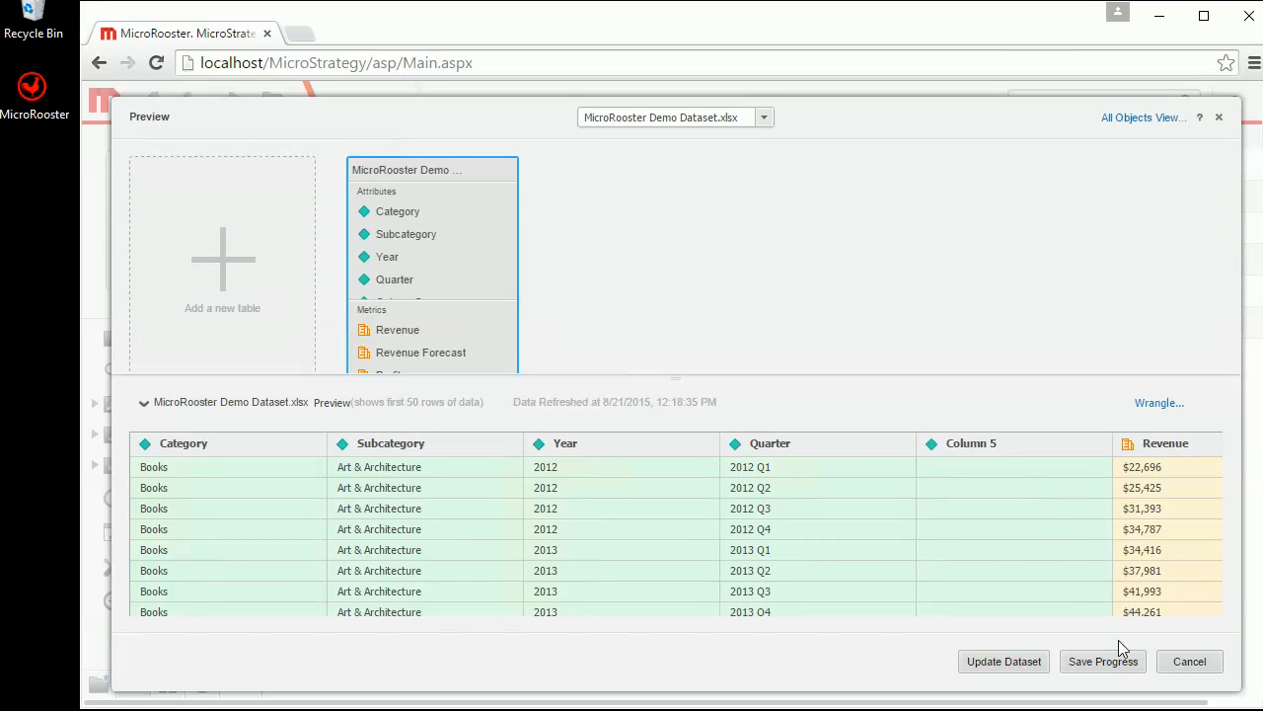
pyautogui.click(1033, 663)
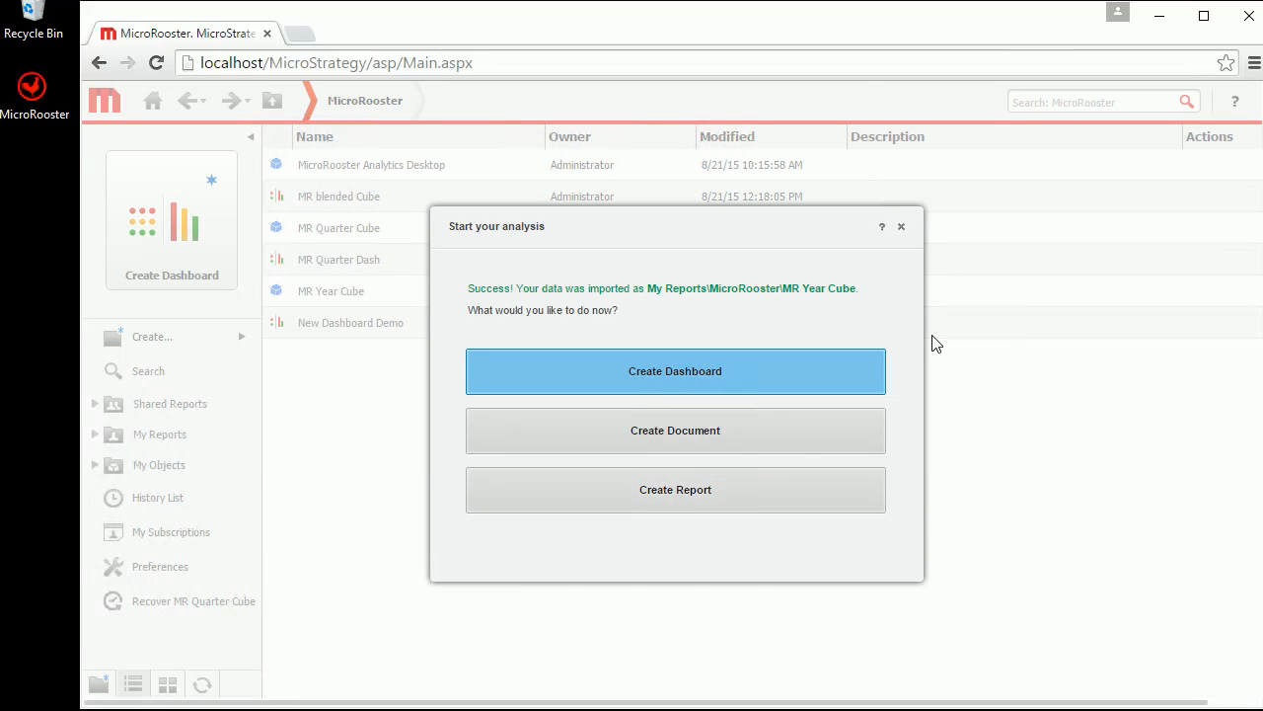
pyautogui.click(901, 226)
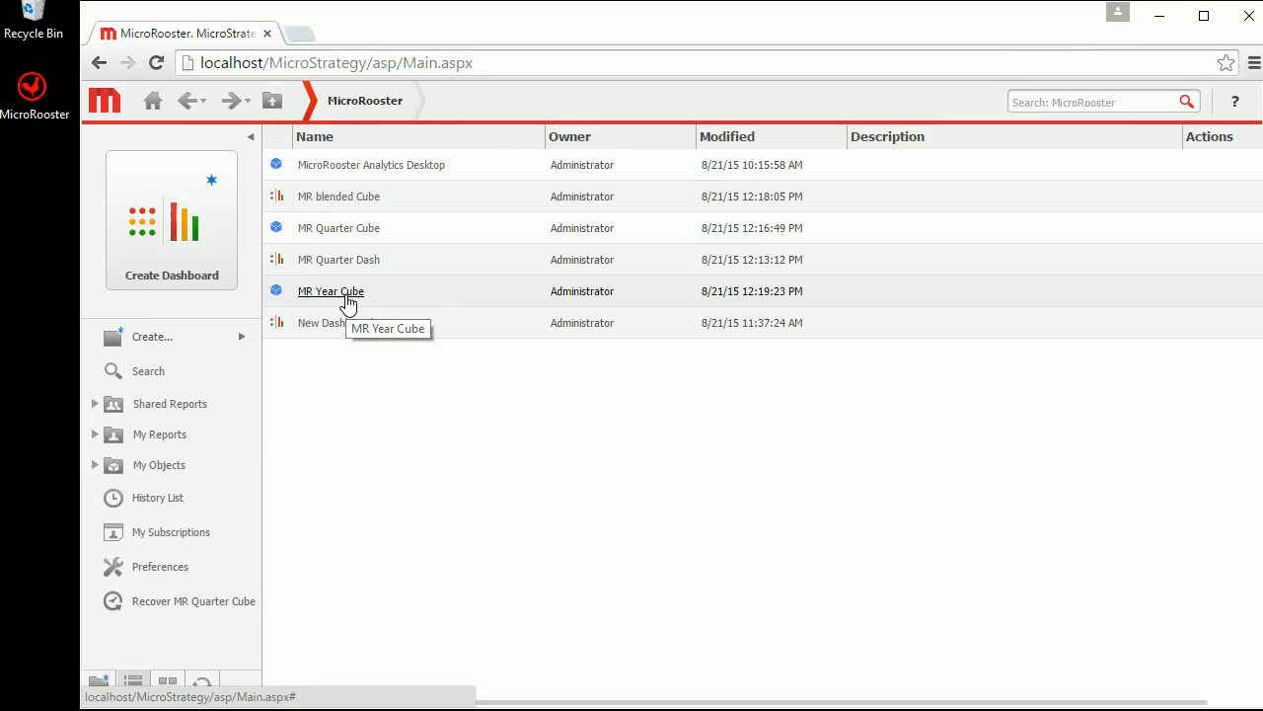
# - Open MR Year Cube in a new dashboard to check its attributes and metrics, and close it unsaved
pyautogui.click(346, 296)
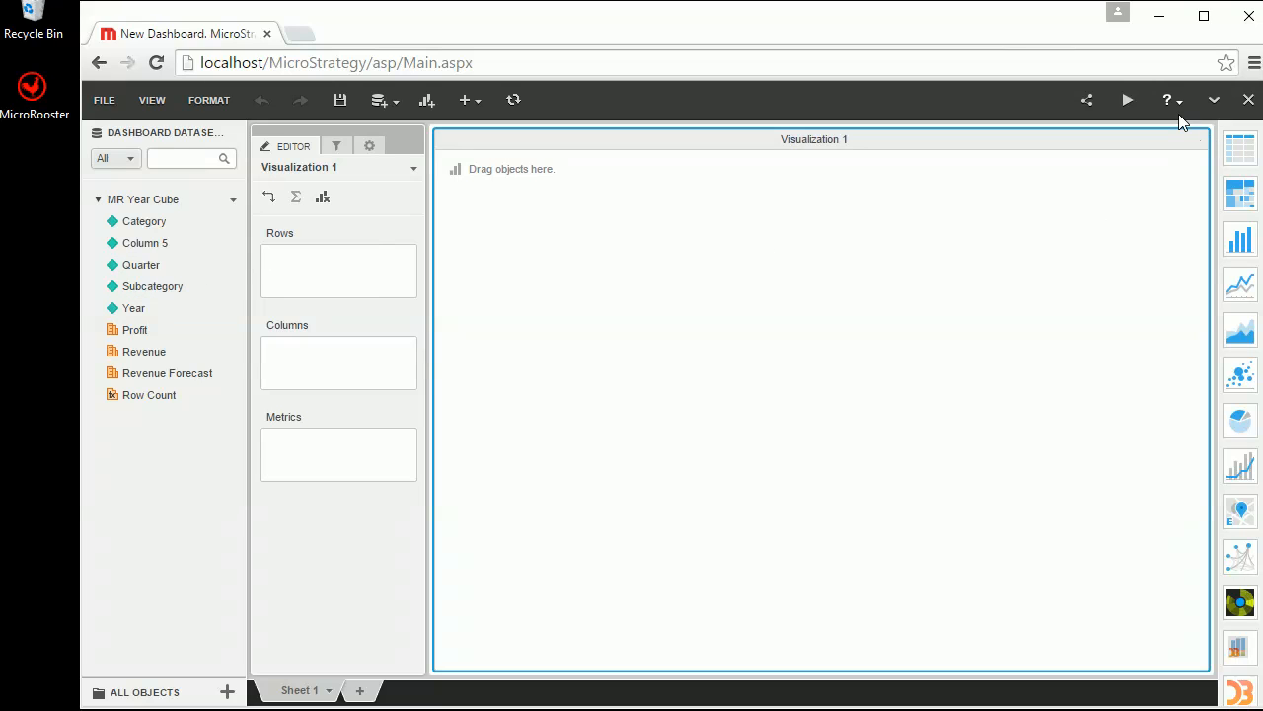
pyautogui.click(1249, 100)
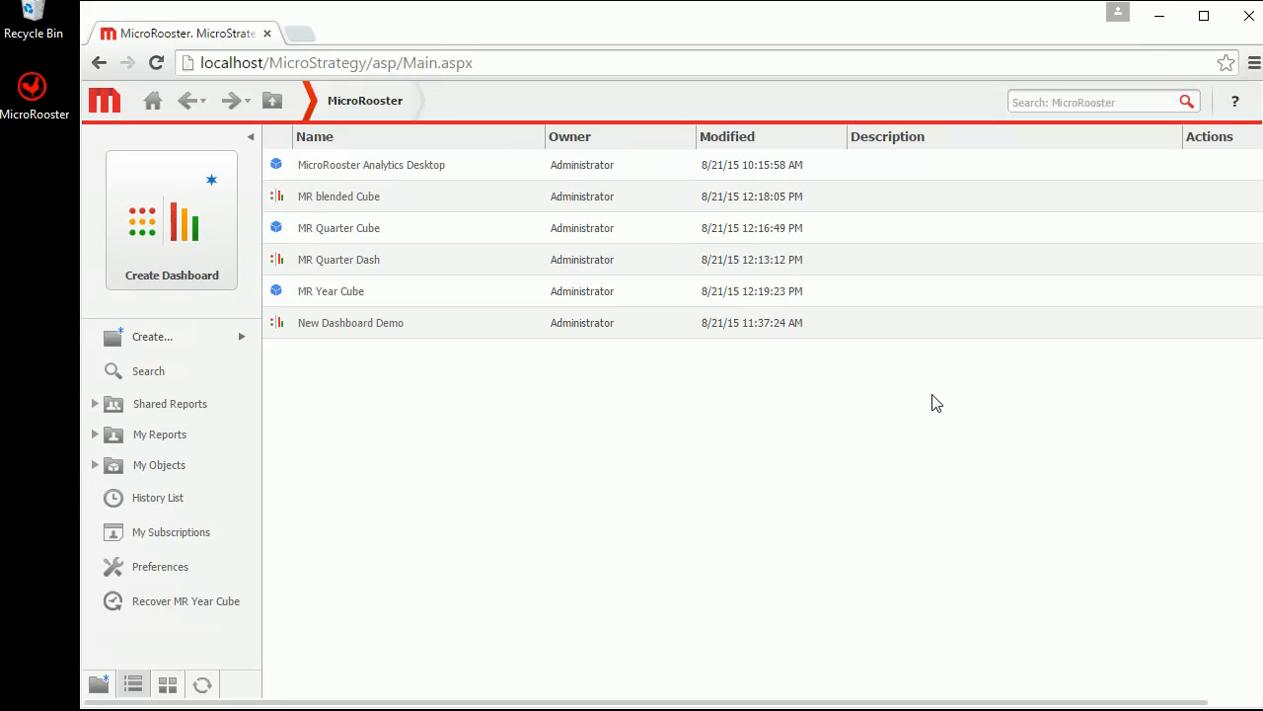
# - Run the MR Quarter Dash dashboard and choose MR Year Cube from My Reports > MicroRooster as the existing dataset replacing MR Quarter Cube
pyautogui.rightClick(349, 272)
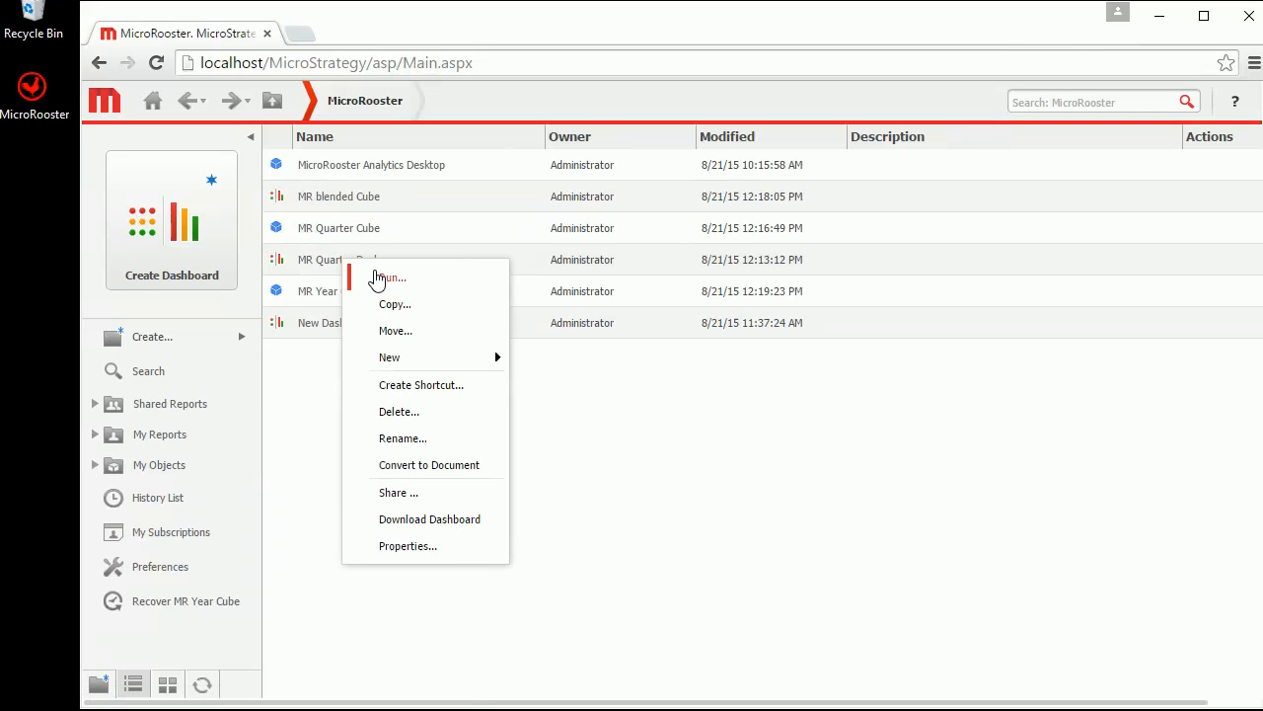
pyautogui.click(380, 279)
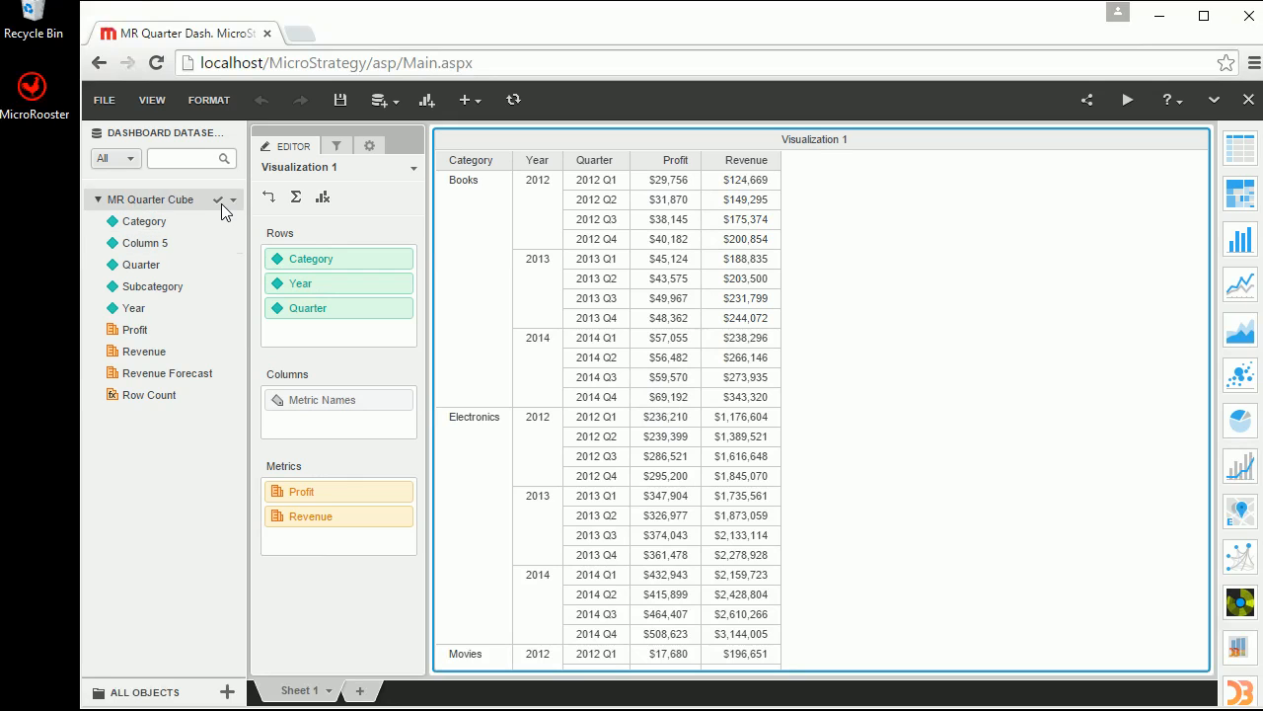
pyautogui.click(234, 202)
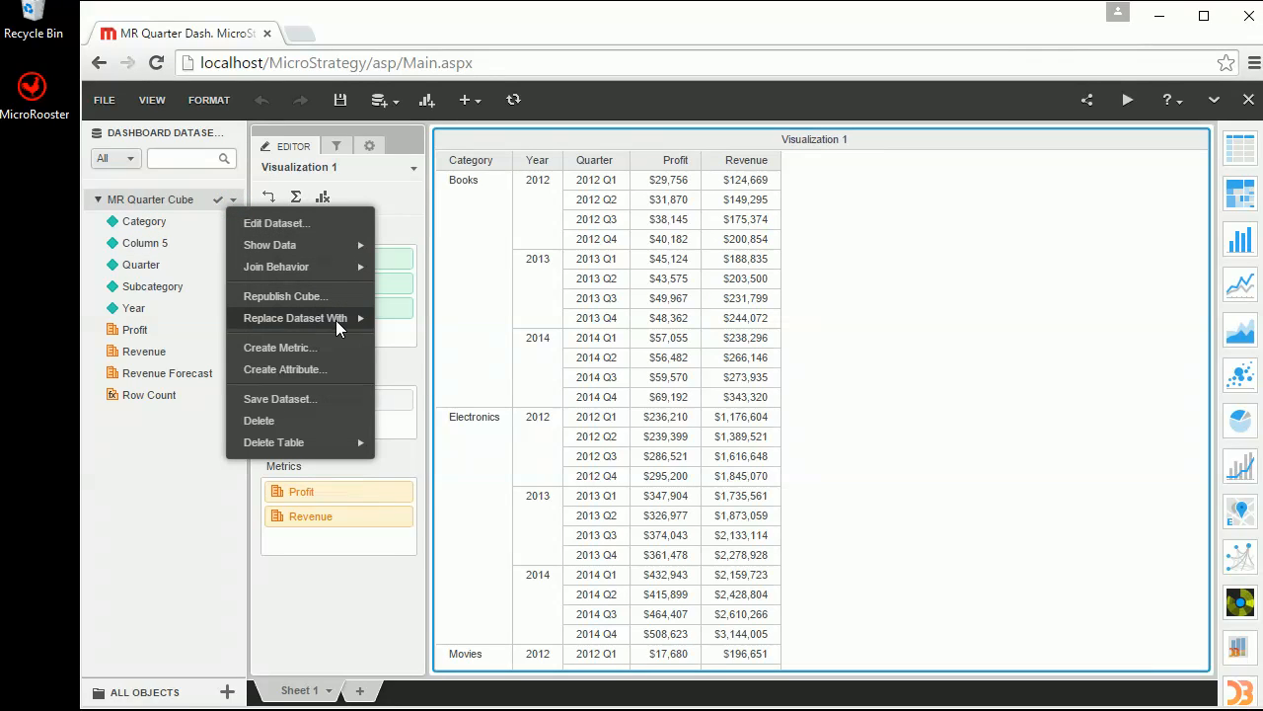
pyautogui.moveTo(336, 320)
pyautogui.click(422, 369)
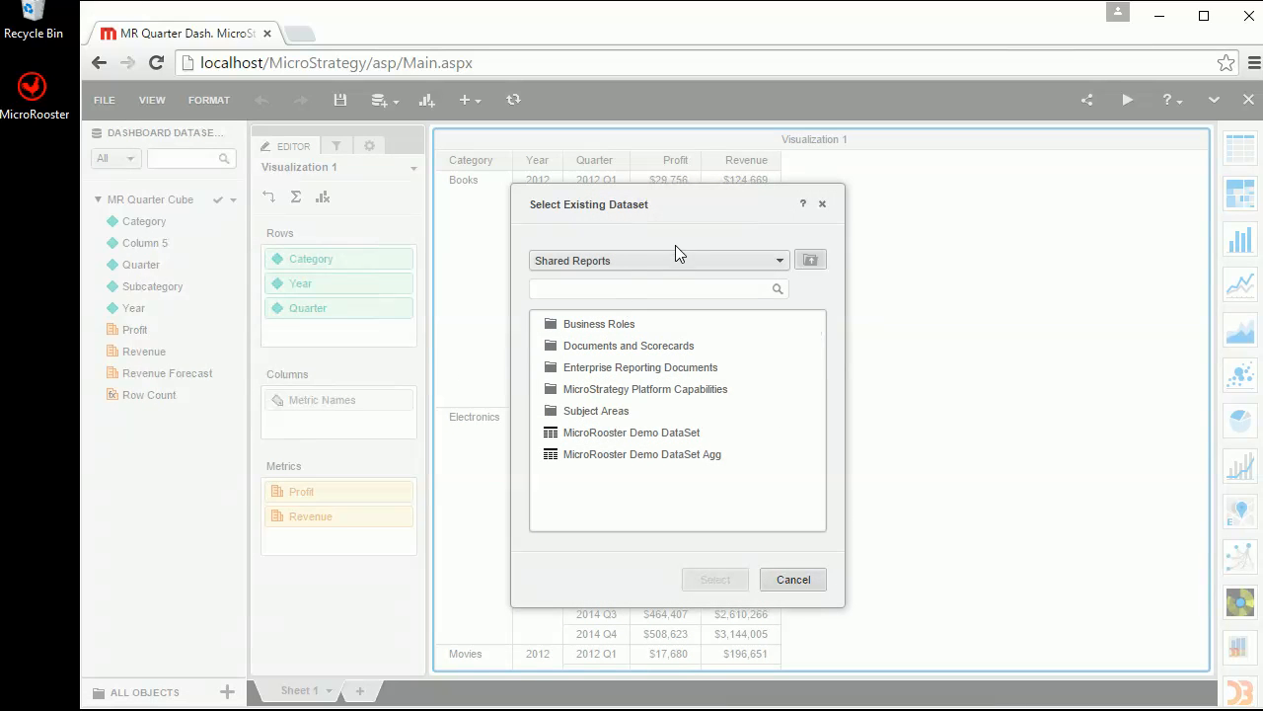
pyautogui.click(678, 260)
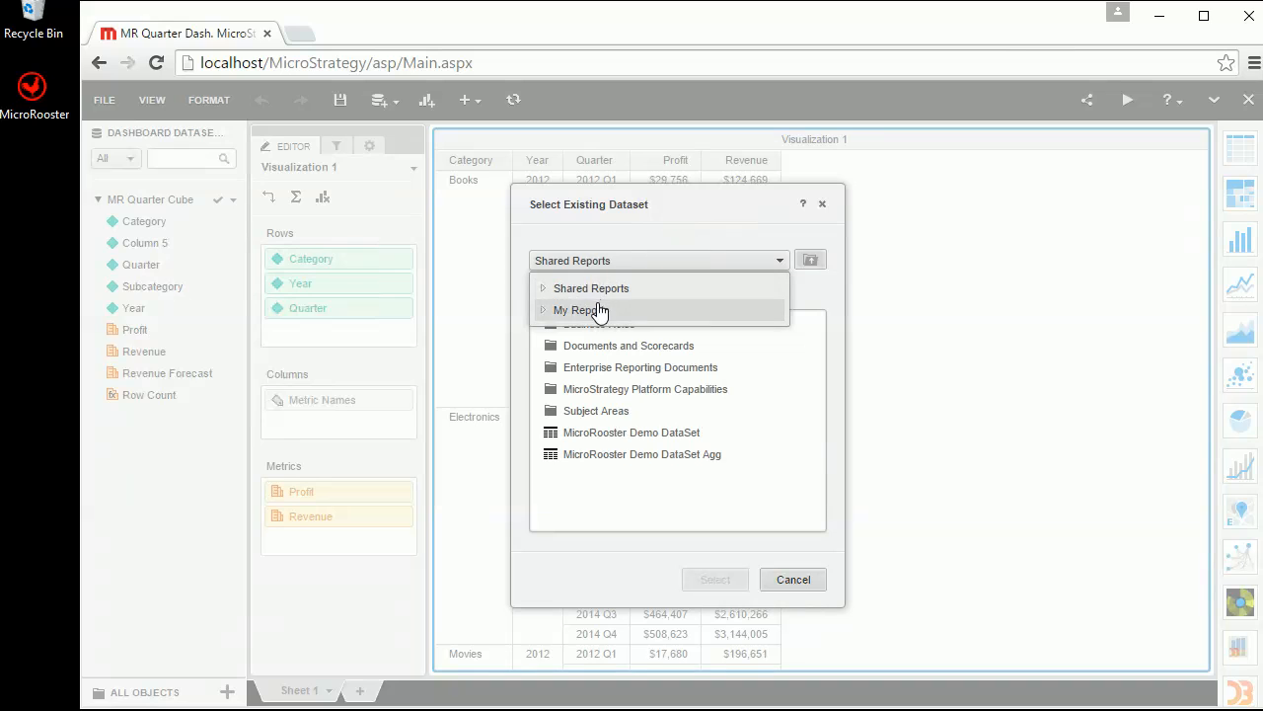
pyautogui.click(598, 309)
pyautogui.doubleClick(587, 345)
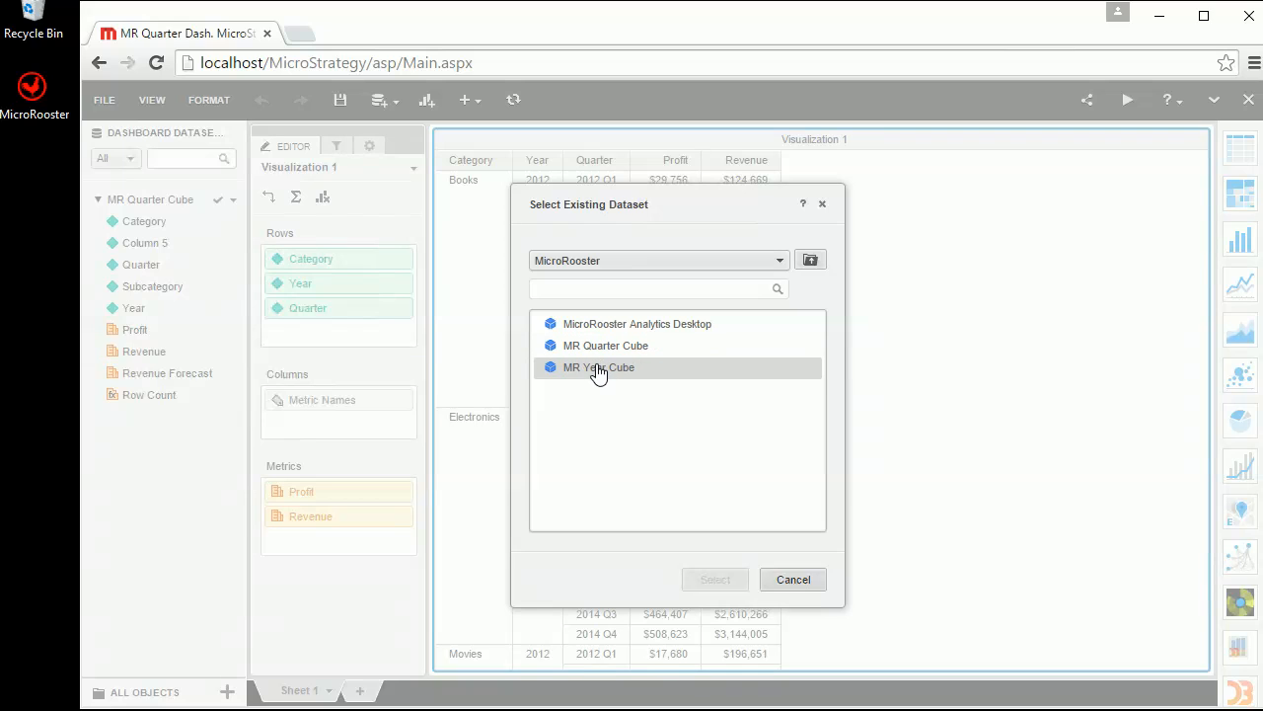
pyautogui.click(598, 369)
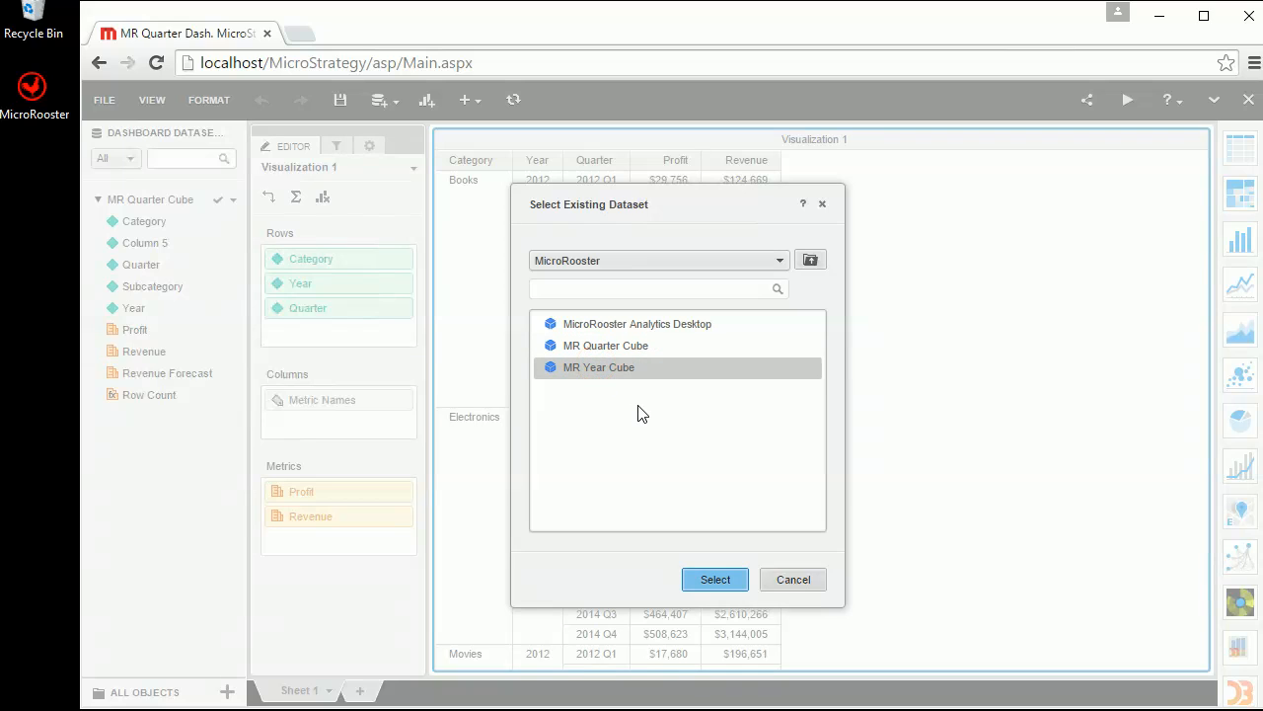
pyautogui.click(710, 573)
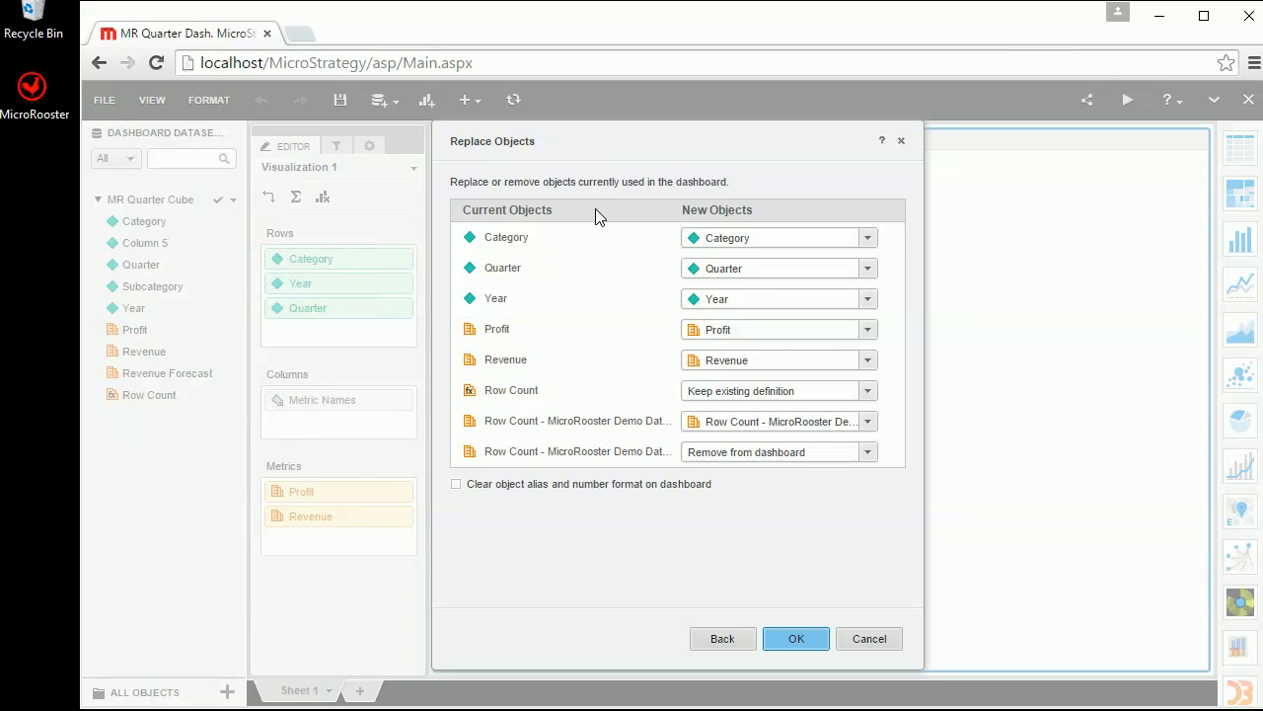
# - Set Row Count and the mapped workbook Row Count metric to Remove from dashboard, and apply the object replacement
pyautogui.click(726, 268)
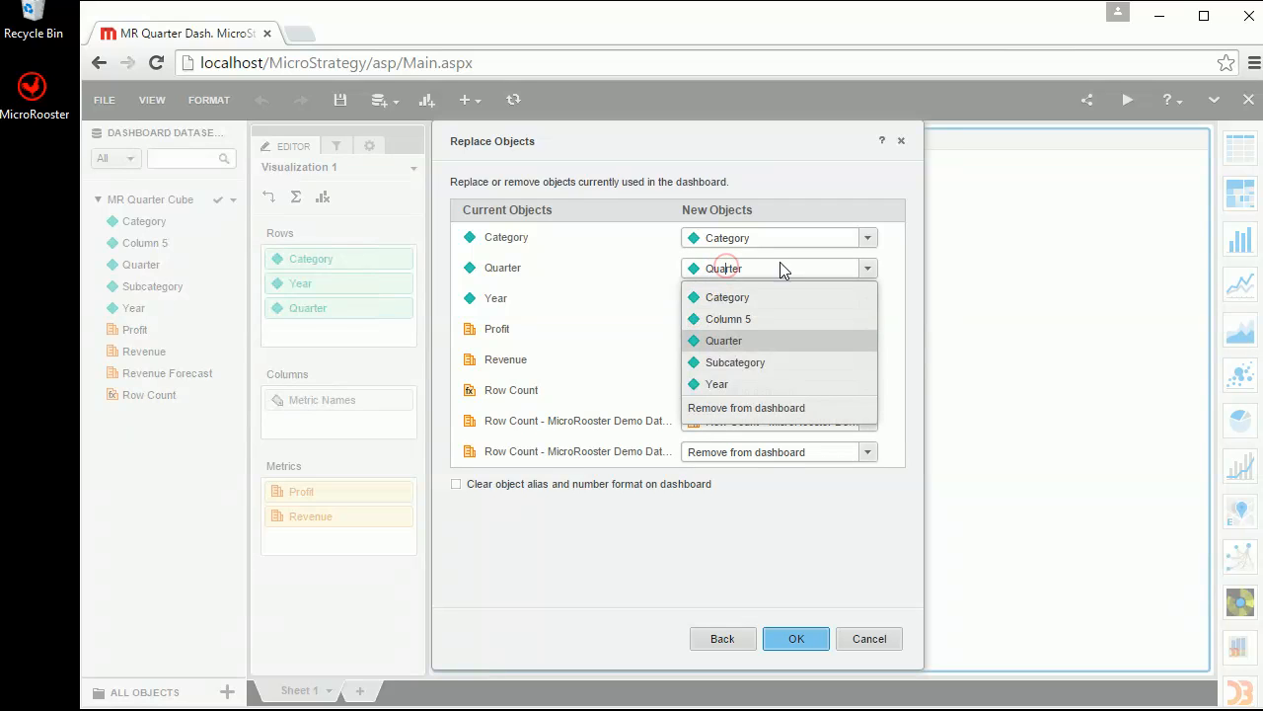
pyautogui.click(553, 288)
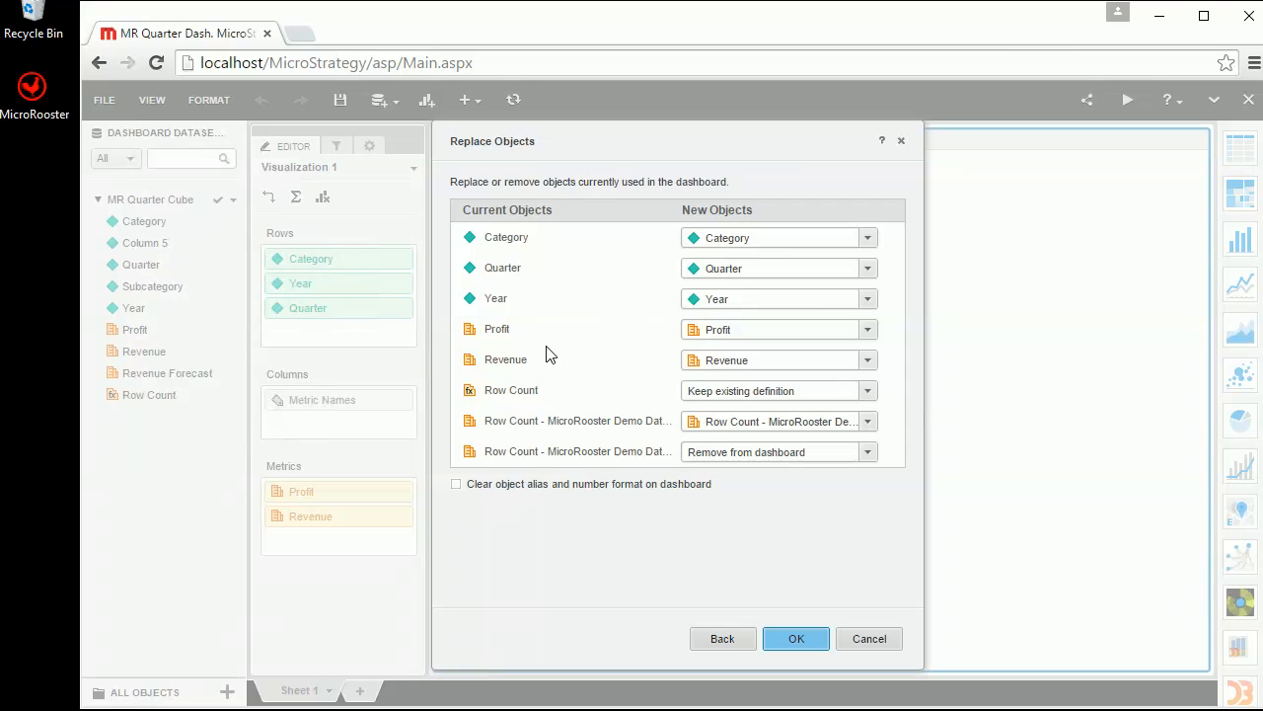
pyautogui.click(714, 387)
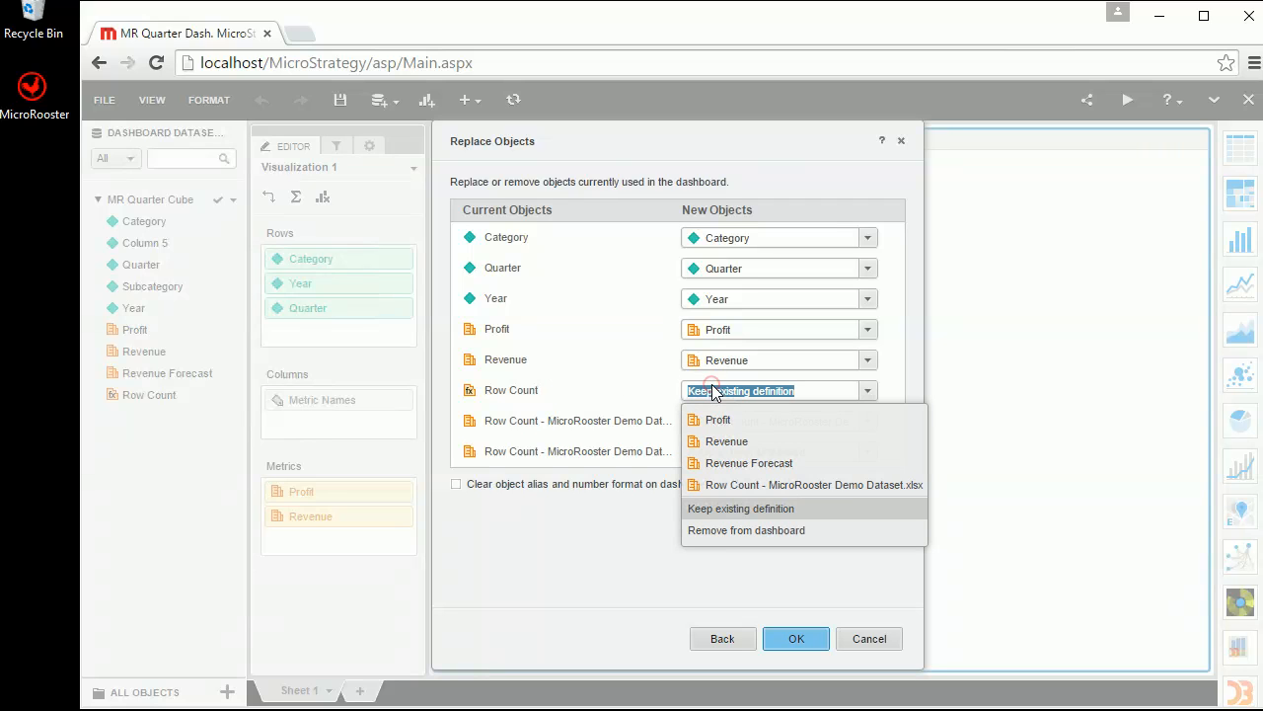
pyautogui.click(733, 531)
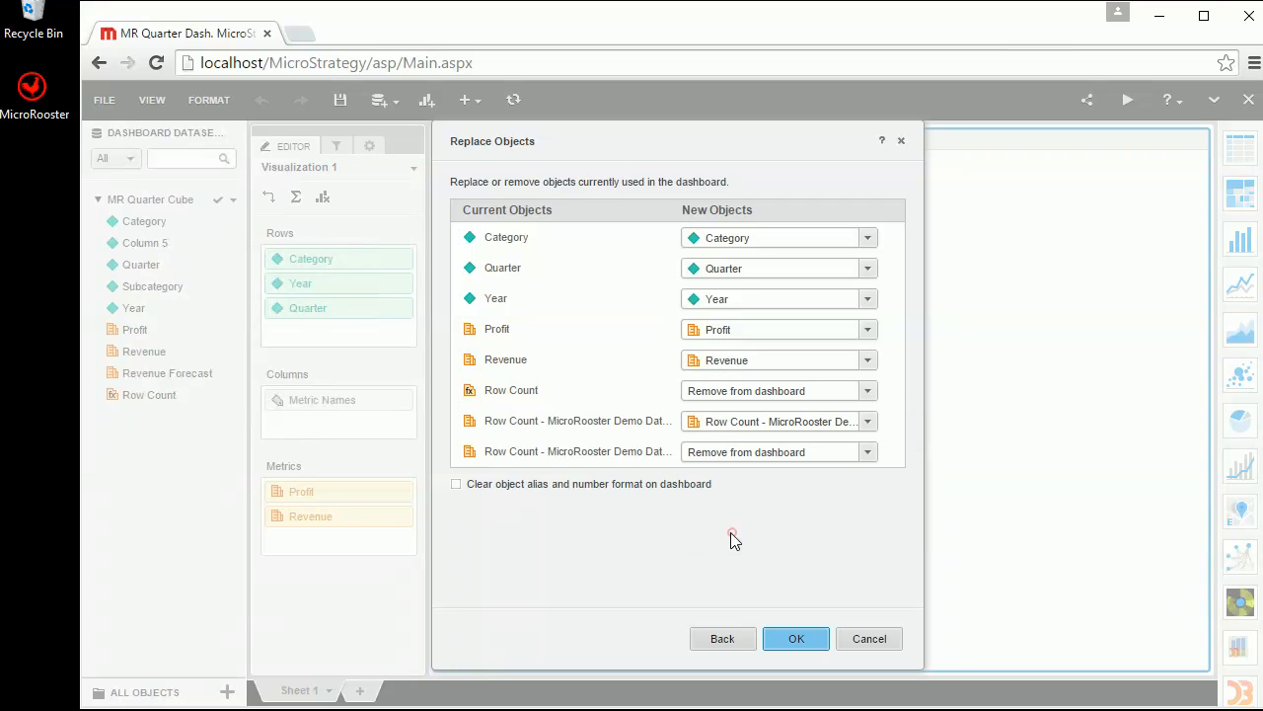
pyautogui.click(743, 422)
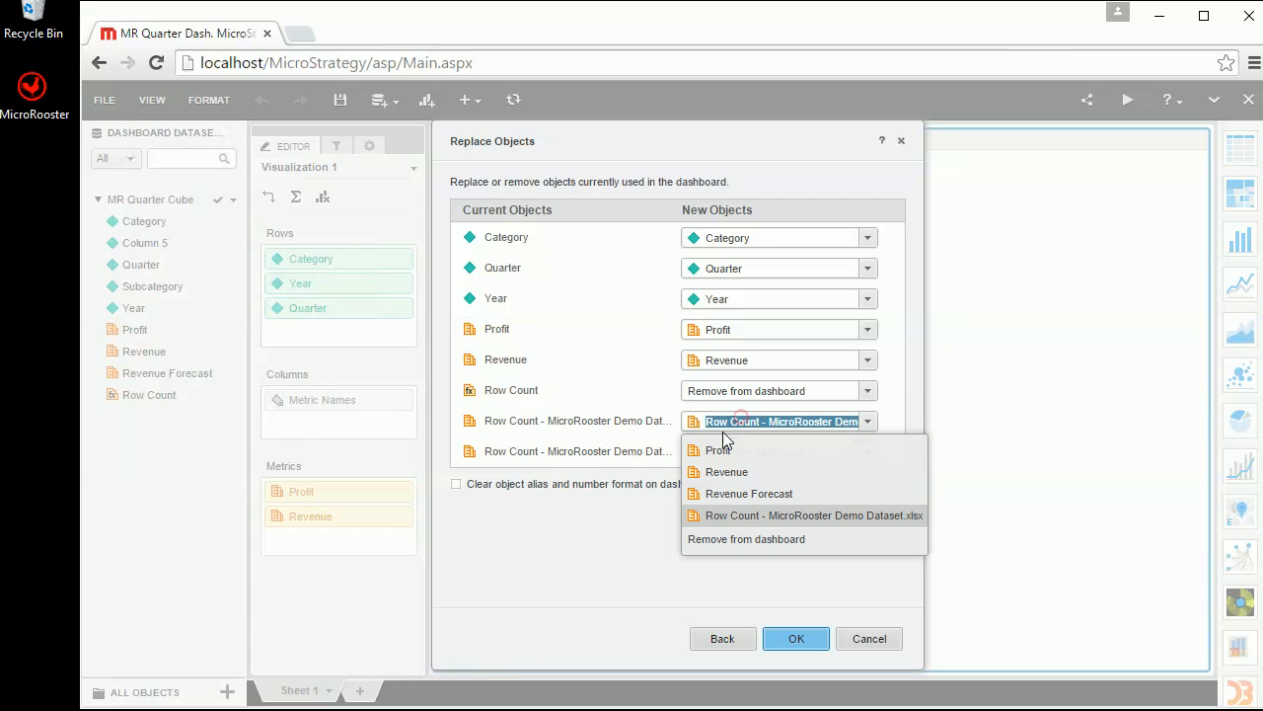
pyautogui.click(742, 538)
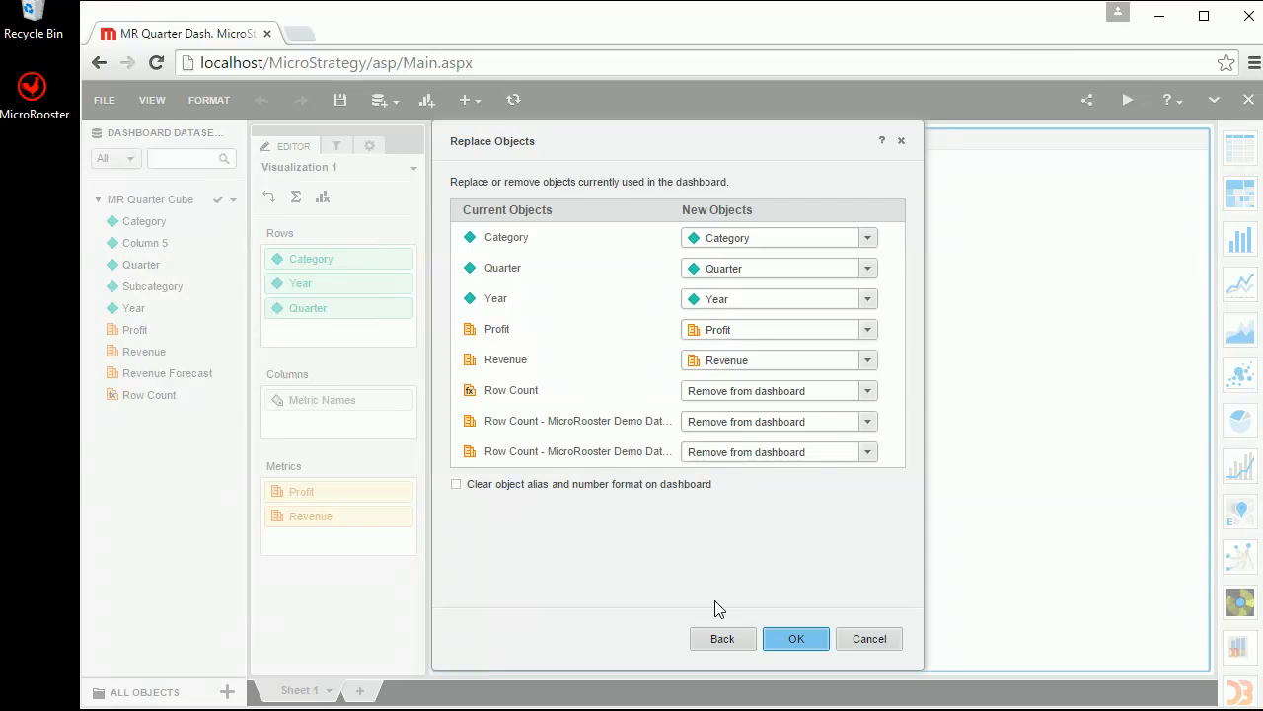
pyautogui.click(784, 638)
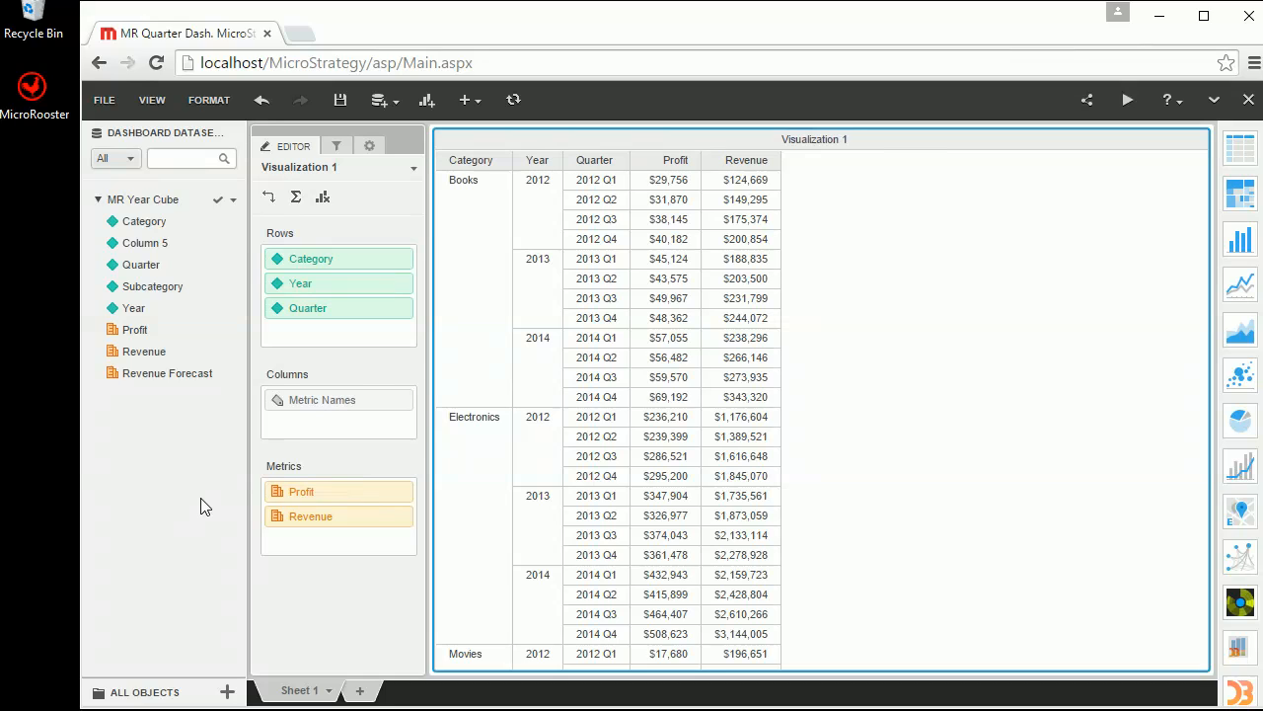
# - Replace MR Year Cube with the existing MicroRooster Demo DataSet from Shared Reports, accepting the proposed object mapping
pyautogui.click(233, 201)
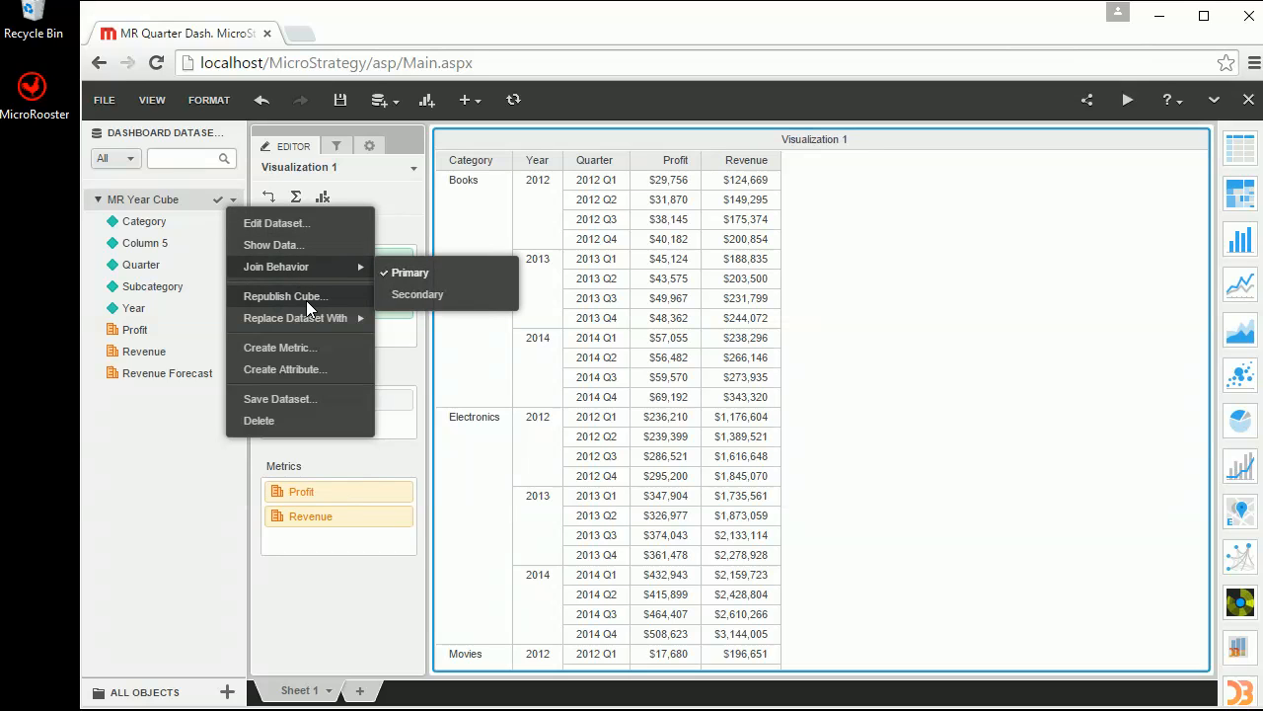
pyautogui.moveTo(334, 320)
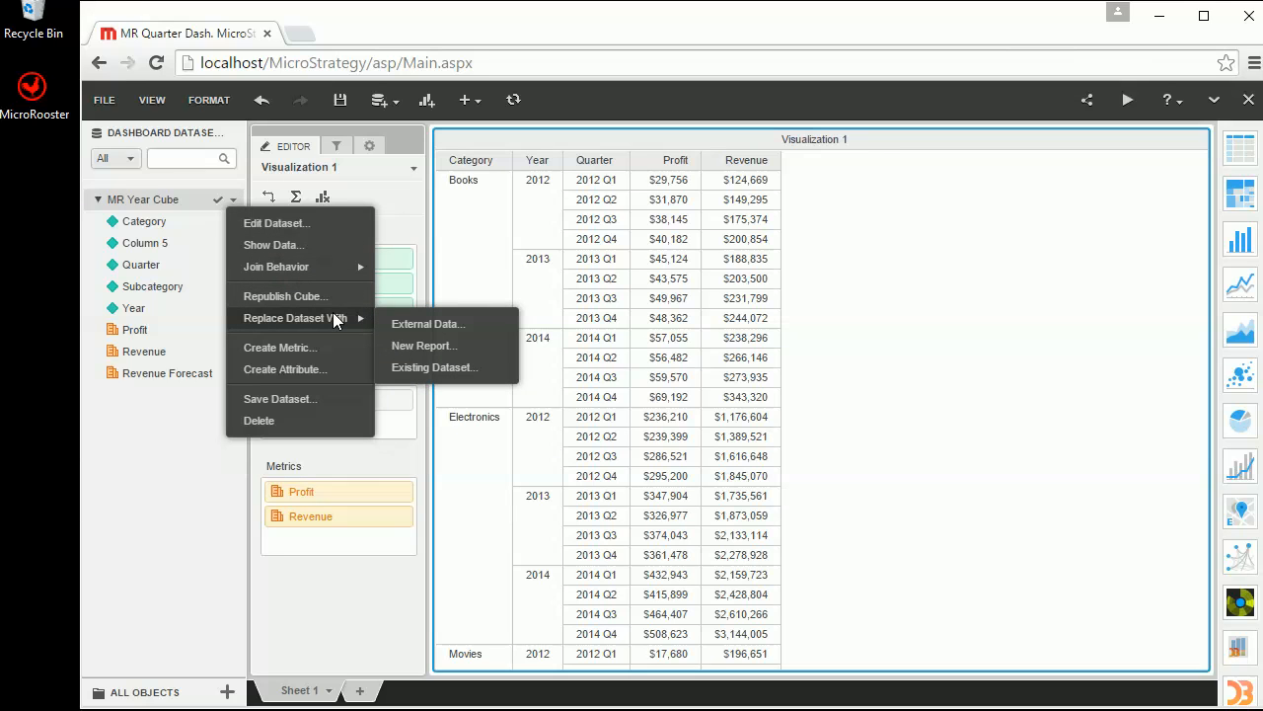
pyautogui.click(423, 364)
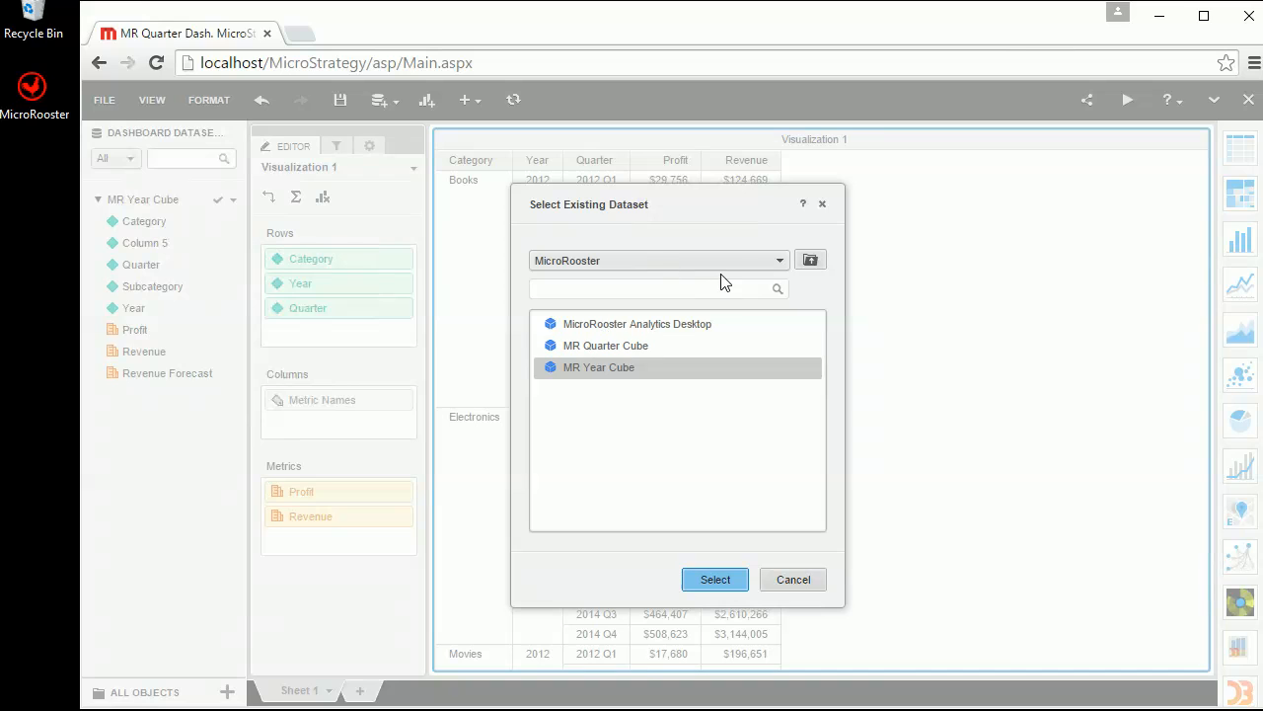
pyautogui.click(742, 260)
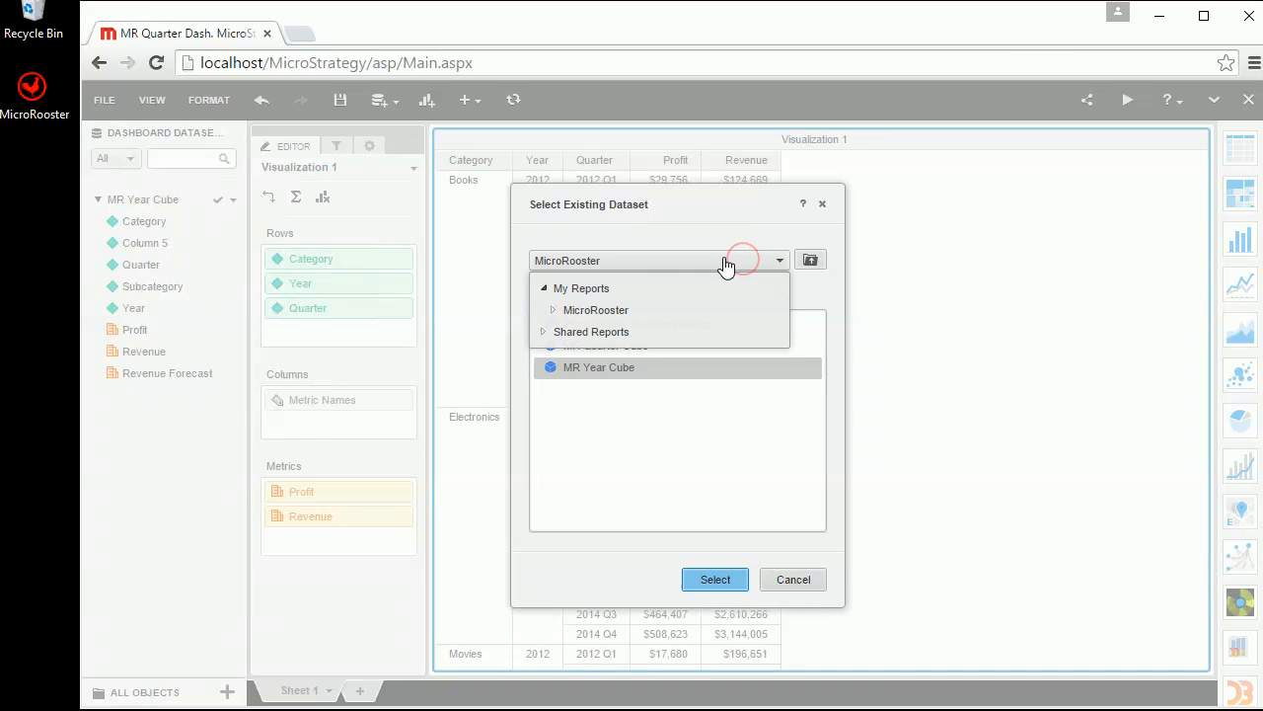
pyautogui.click(591, 332)
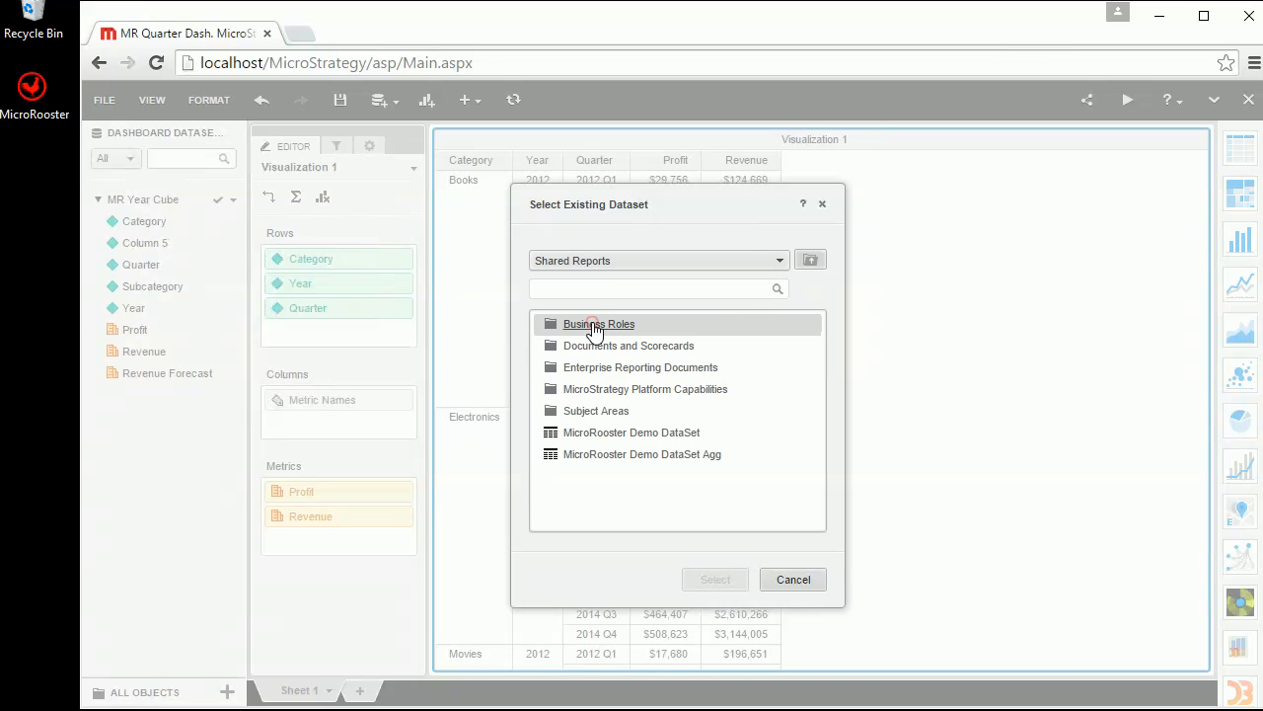
pyautogui.click(614, 436)
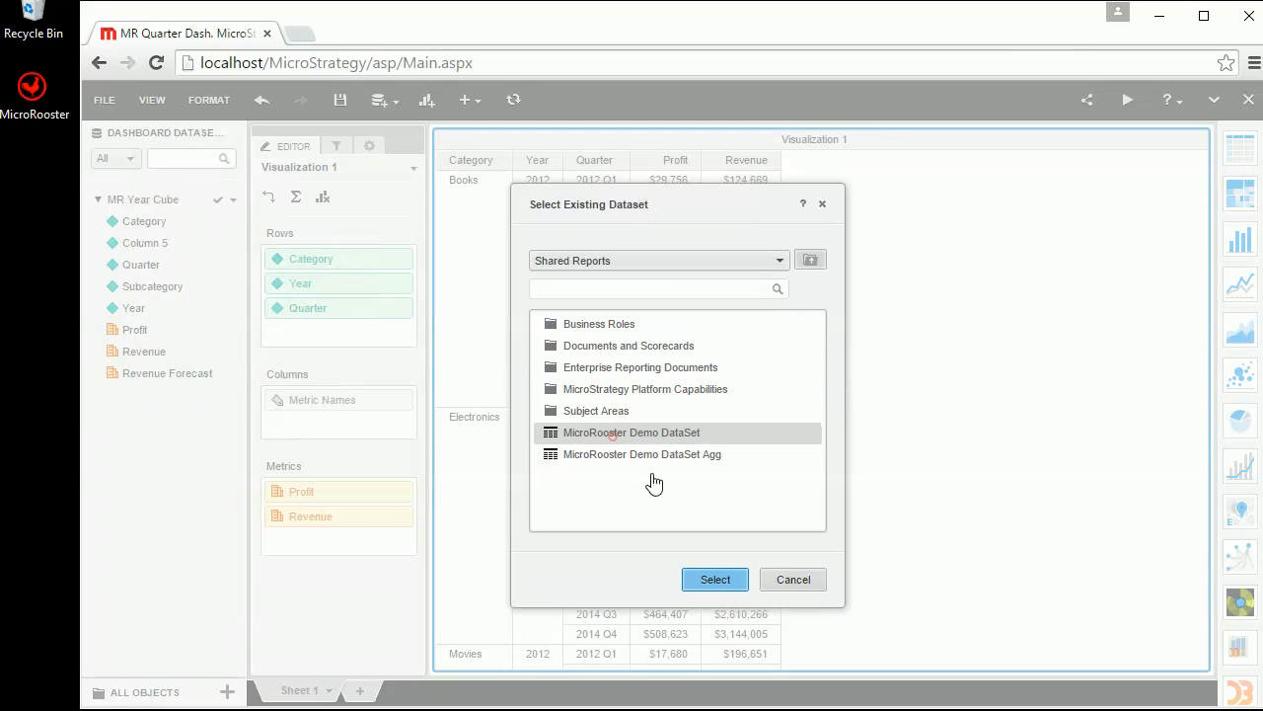
pyautogui.click(730, 590)
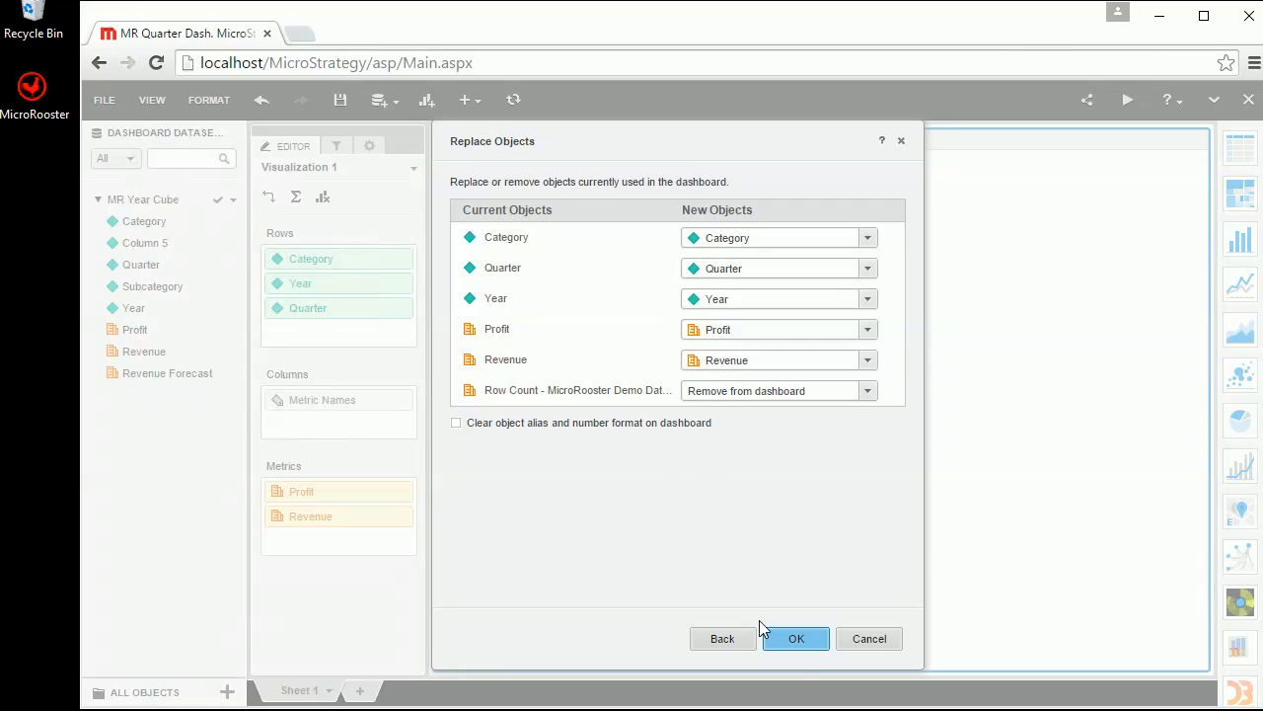
pyautogui.click(795, 638)
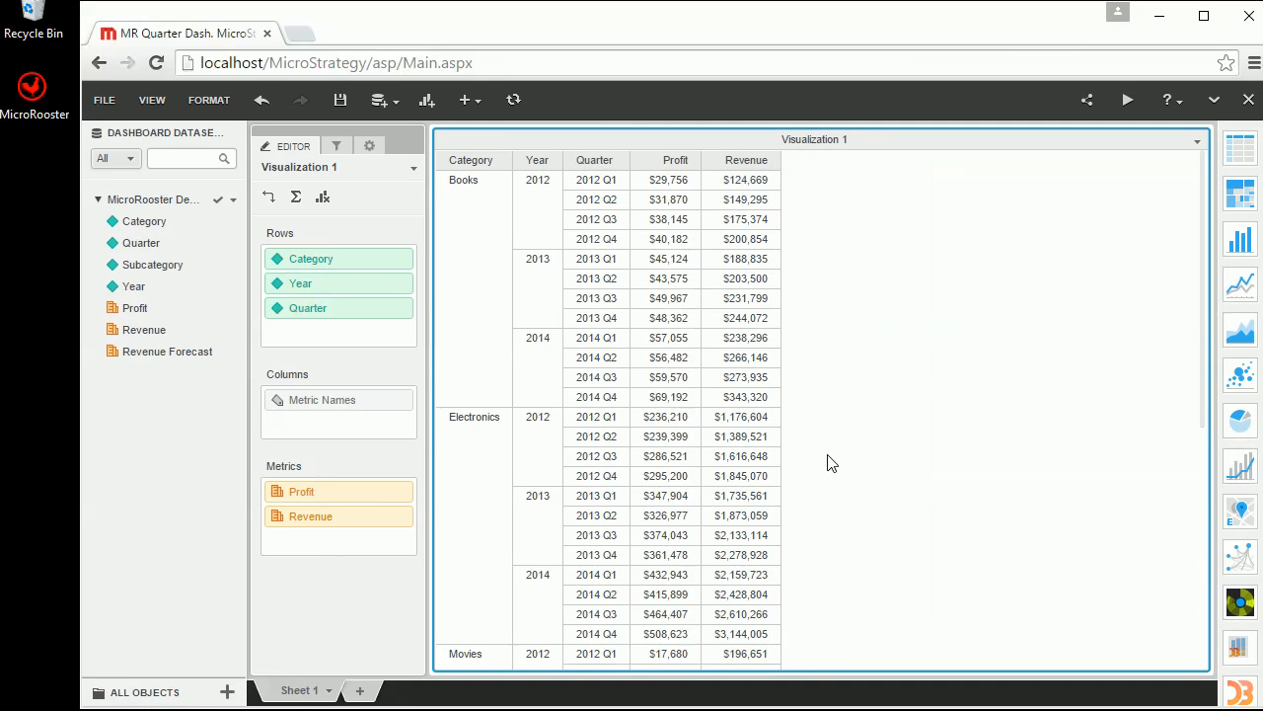